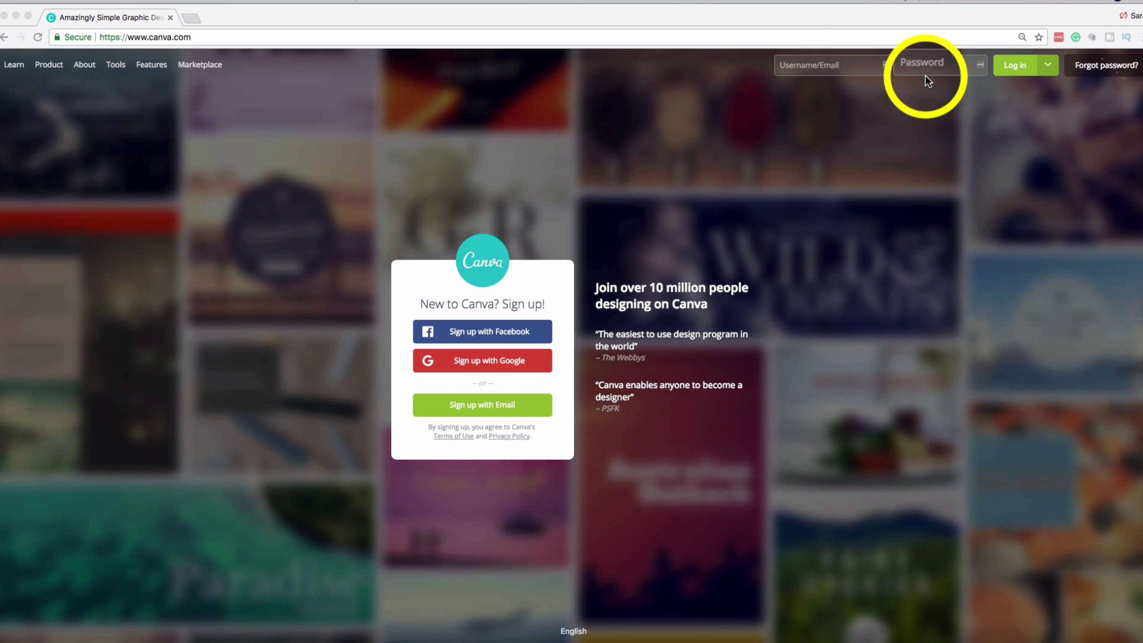
# - Log in to the Canva account with the Facebook login option
pyautogui.click(1051, 73)
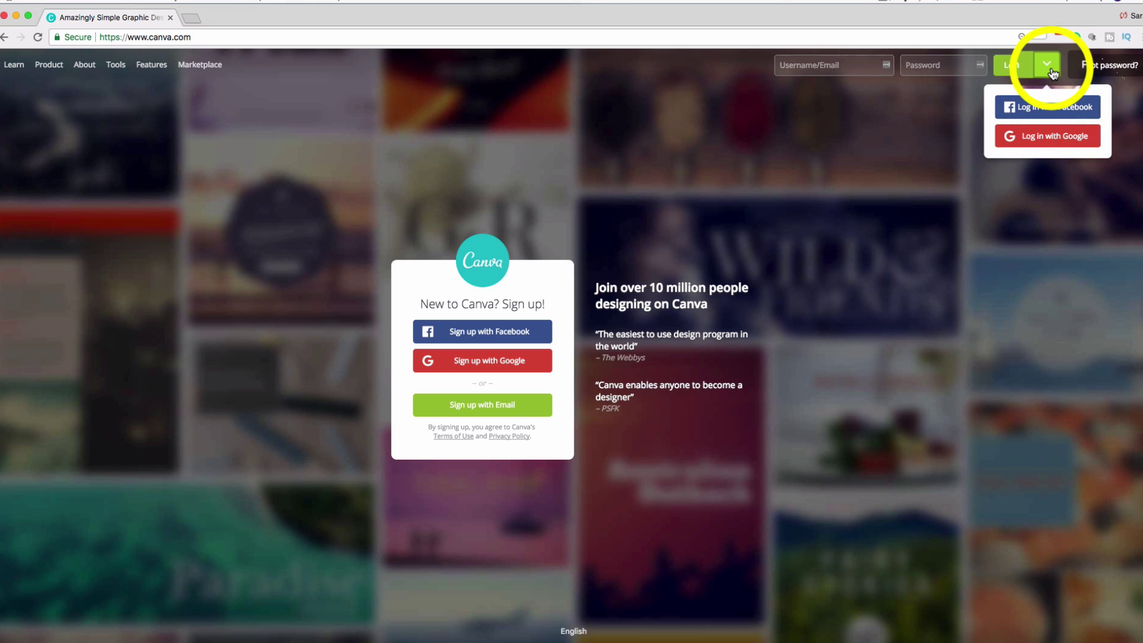
pyautogui.click(1081, 112)
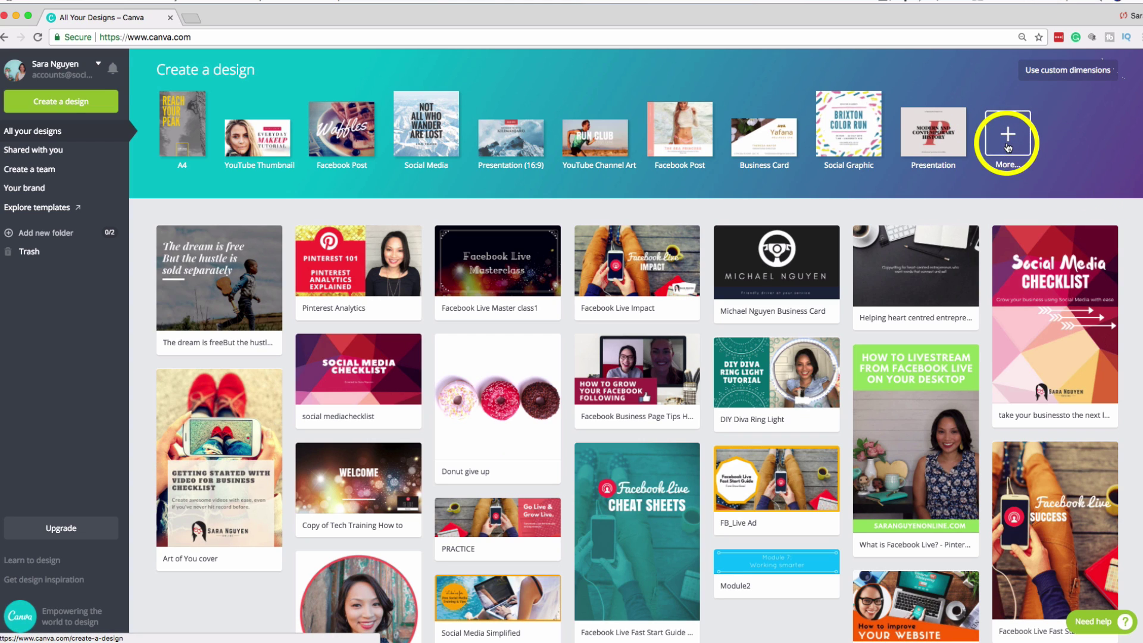
# - Open the full list of design types and look through its categories, from social media posts down to ads
pyautogui.click(73, 106)
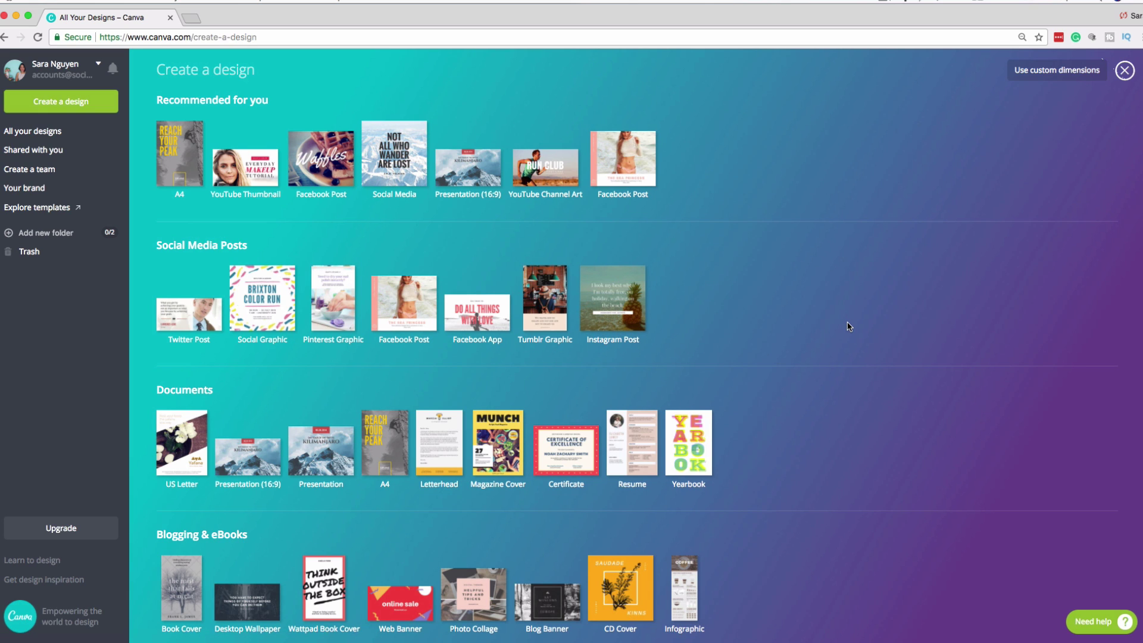
pyautogui.scroll(-3, 849, 326)
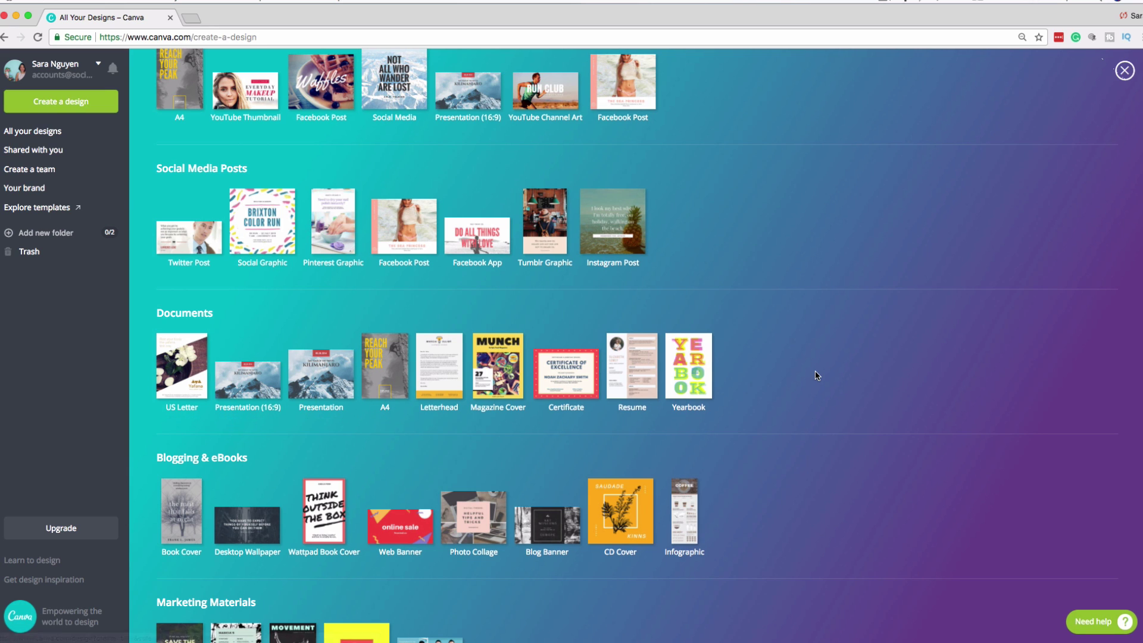
pyautogui.scroll(-5, 816, 375)
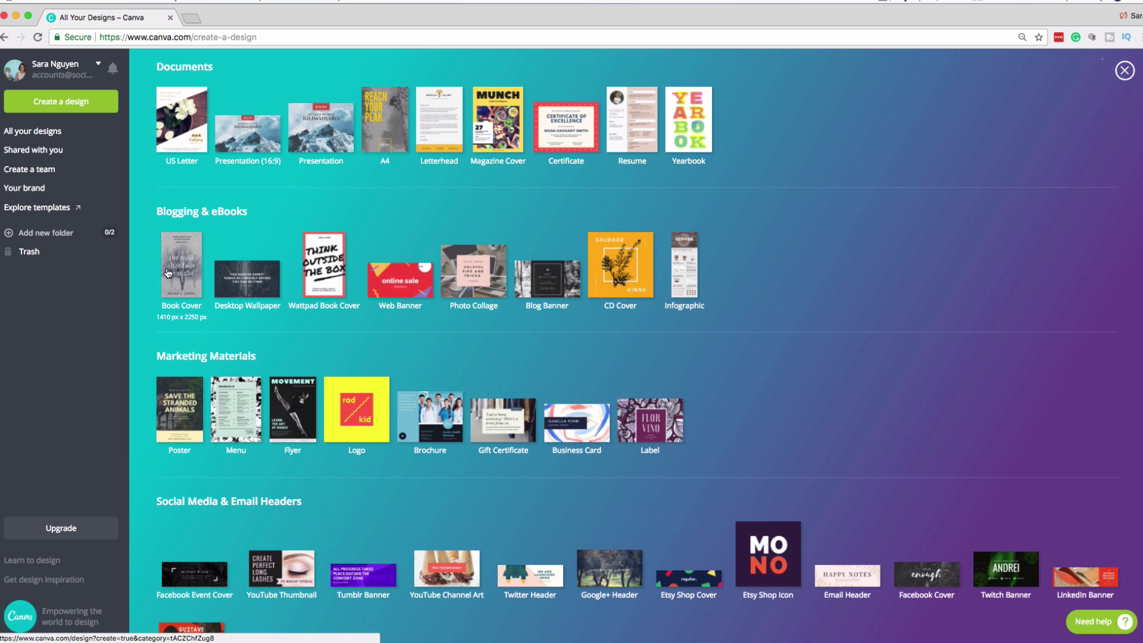
pyautogui.scroll(-2, 683, 352)
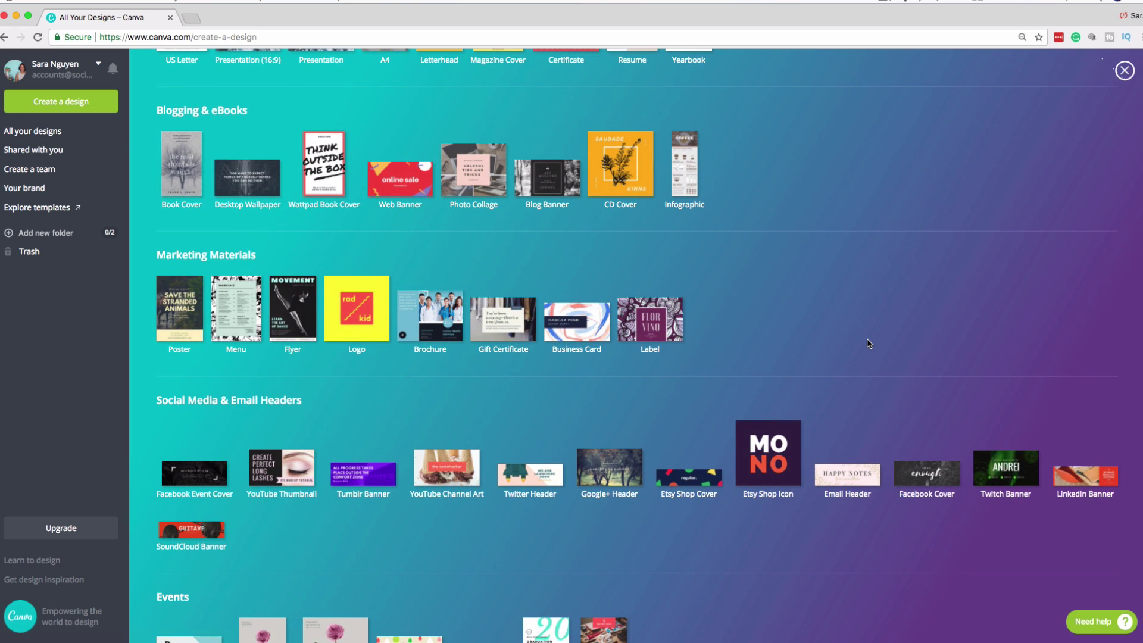
pyautogui.scroll(-5, 869, 343)
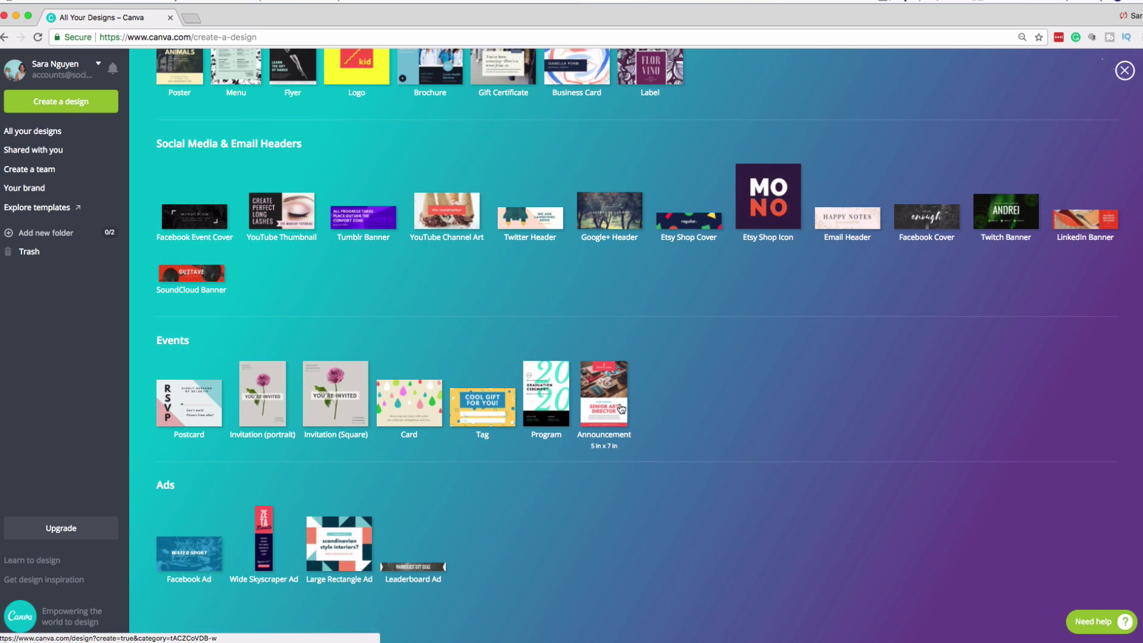
pyautogui.scroll(12, 857, 411)
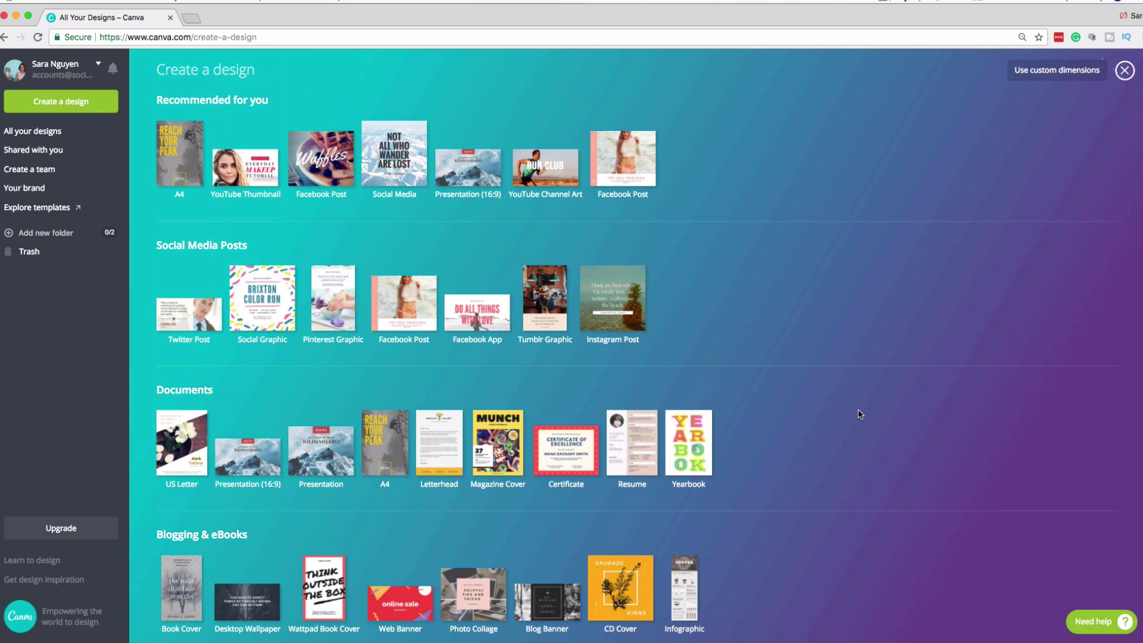
# - Bring up the custom dimensions fields, view the available measurement units, and return to the preset design types
pyautogui.click(1041, 76)
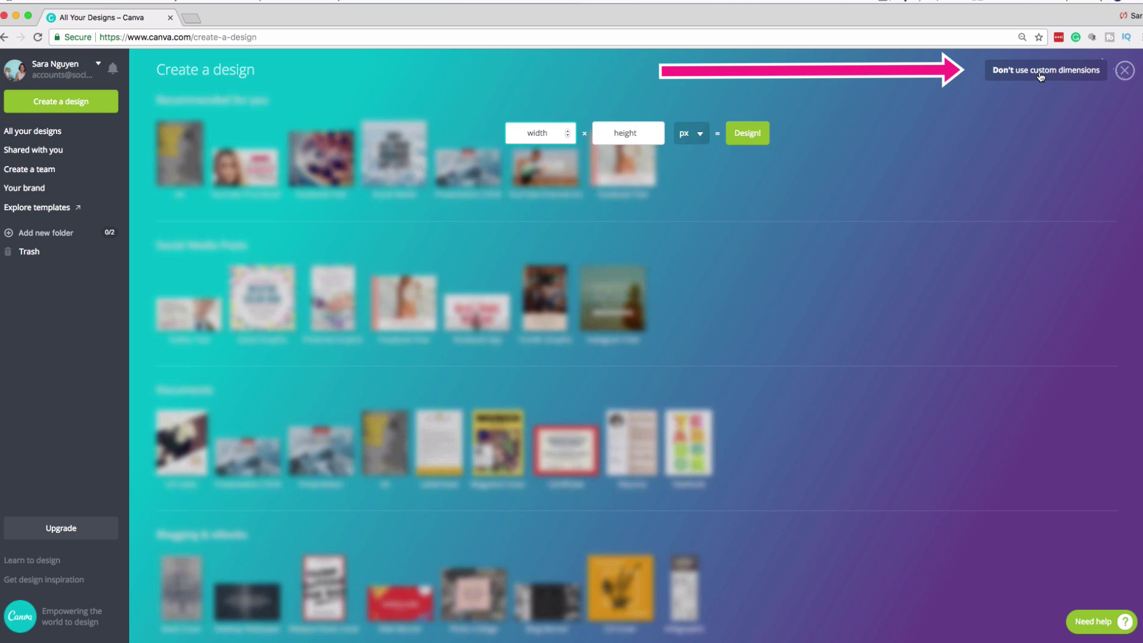
pyautogui.click(535, 136)
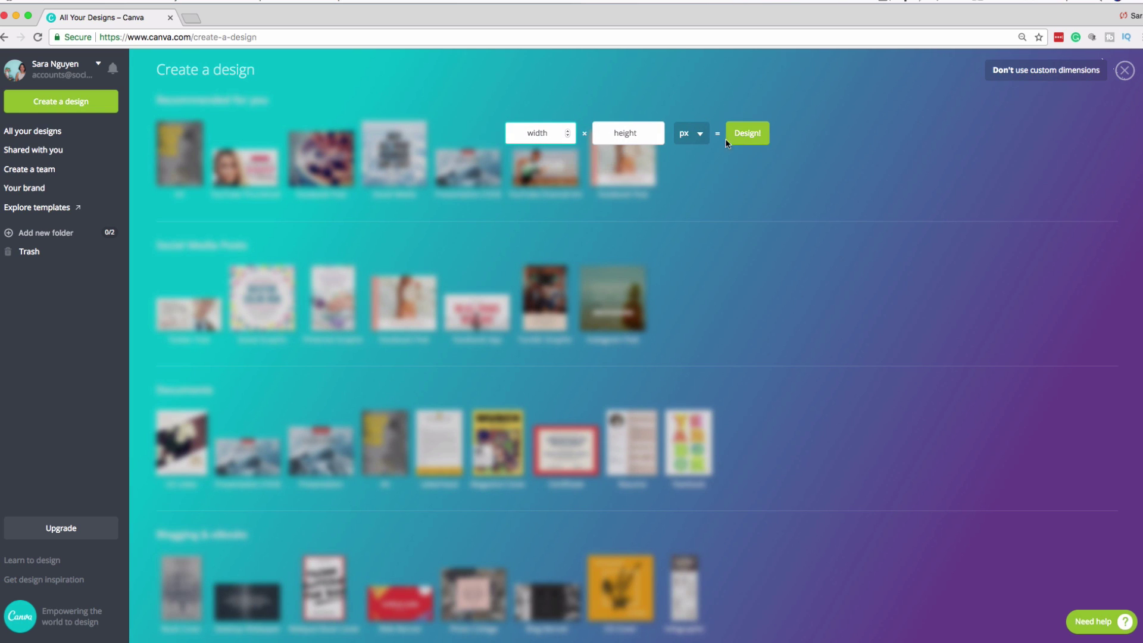
pyautogui.click(688, 137)
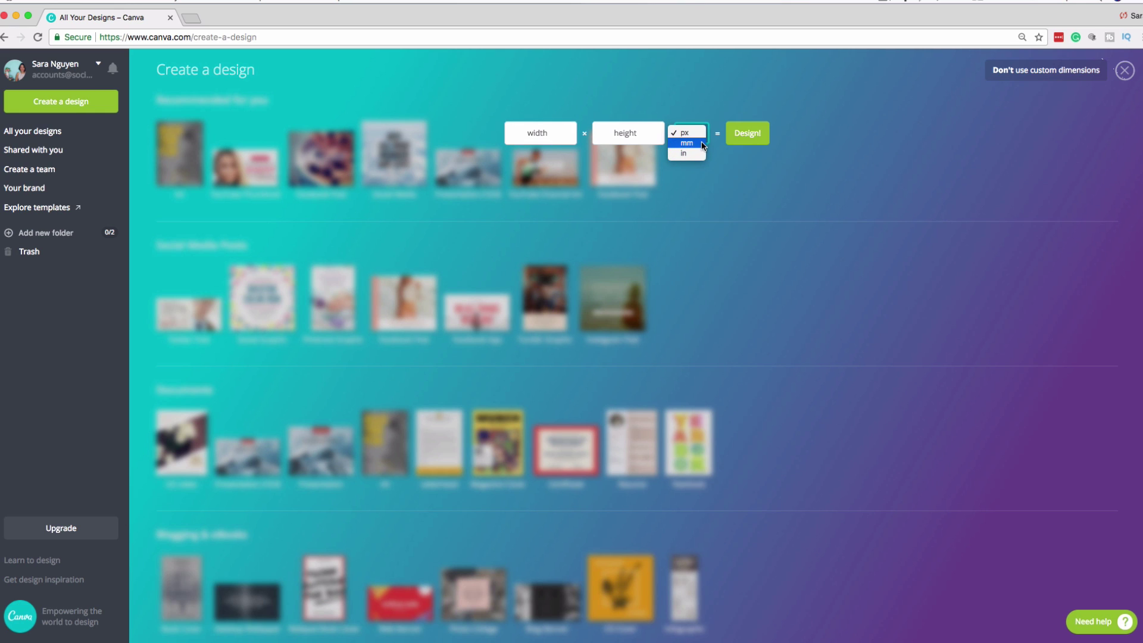
pyautogui.click(712, 98)
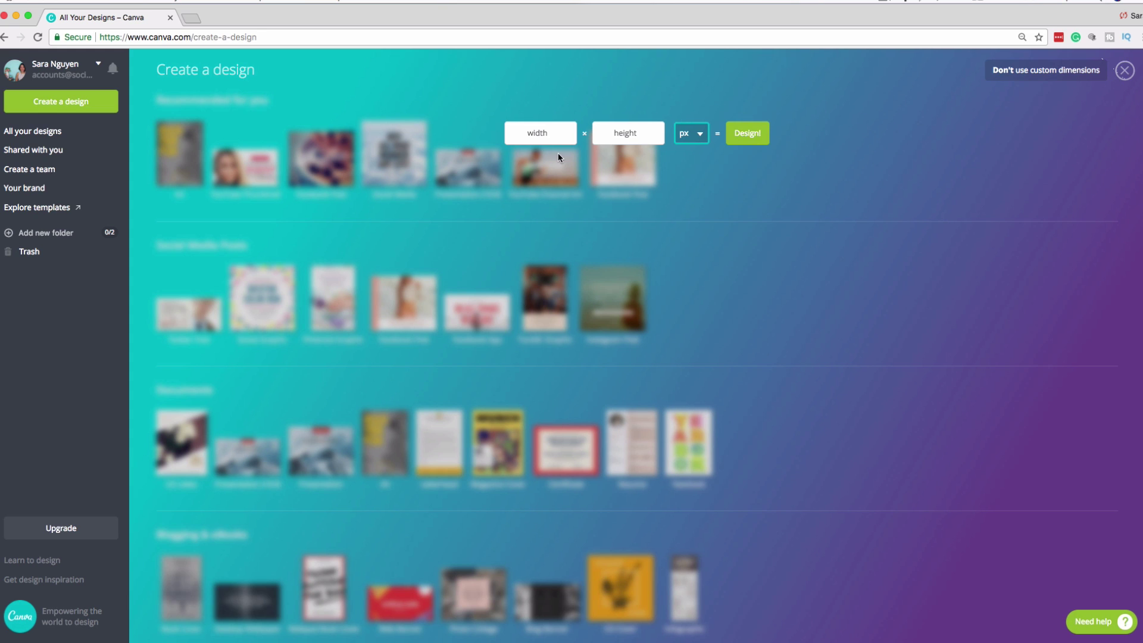
pyautogui.click(1123, 72)
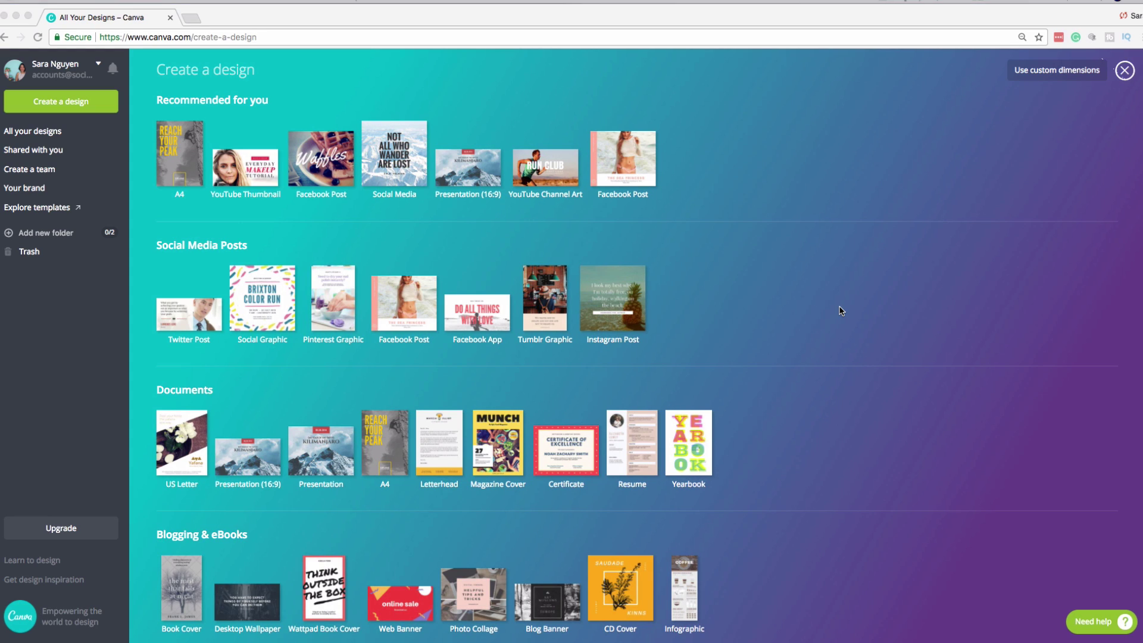
# - Create a new Facebook Post design from the Social Media Posts category
pyautogui.click(421, 255)
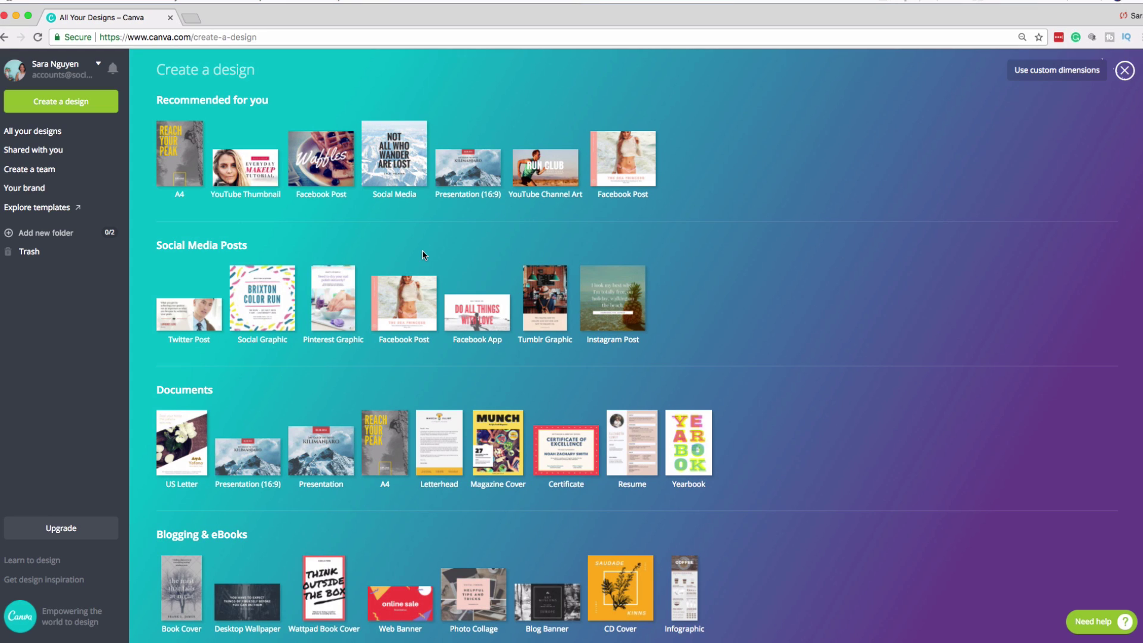
pyautogui.click(427, 313)
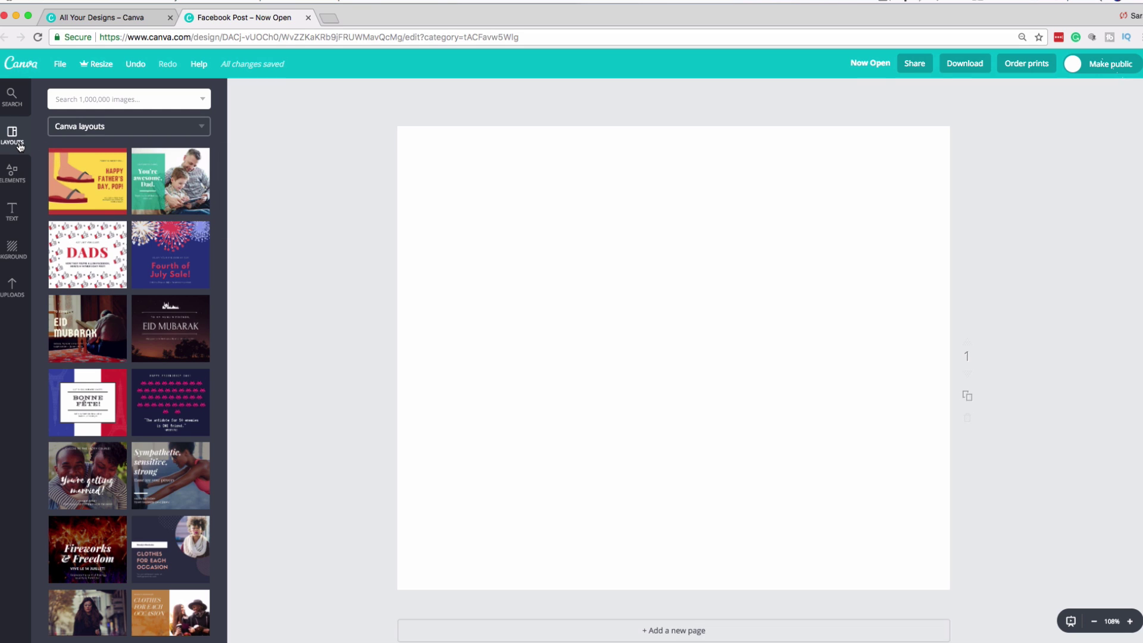
# - Look through the elements, text, background and uploads available for the blank Facebook post
pyautogui.click(12, 173)
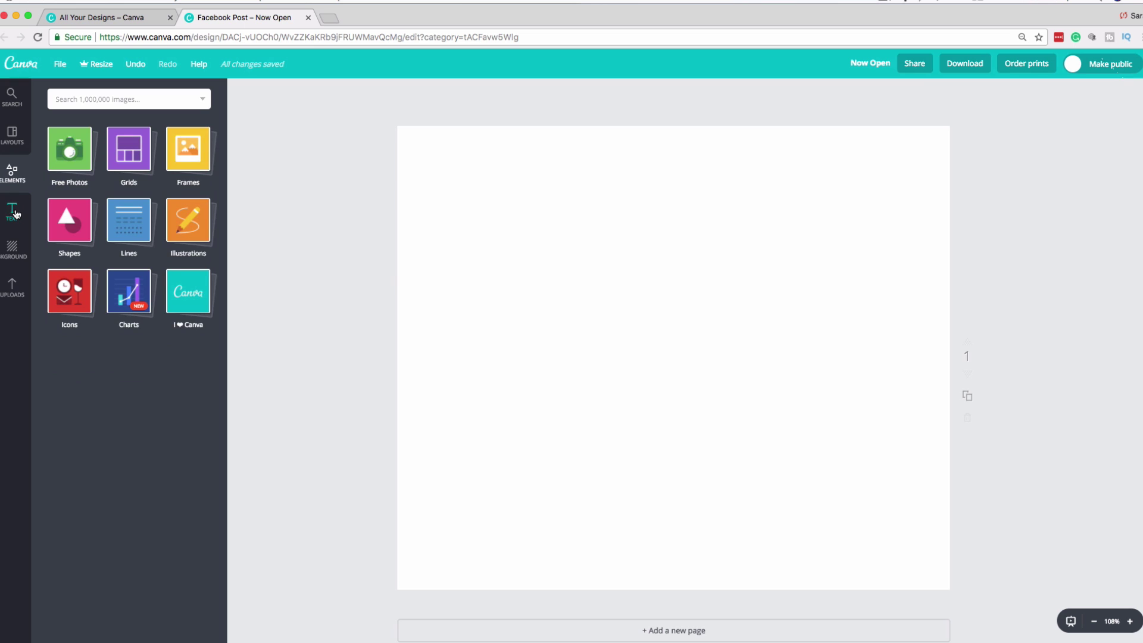
pyautogui.click(13, 212)
pyautogui.click(12, 249)
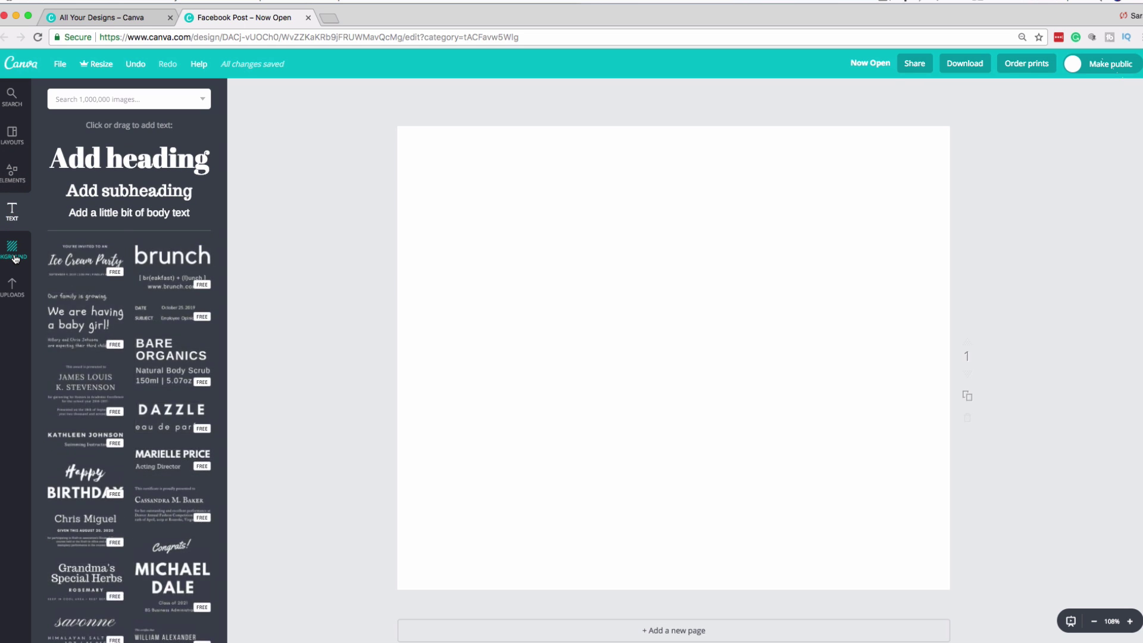
pyautogui.click(12, 287)
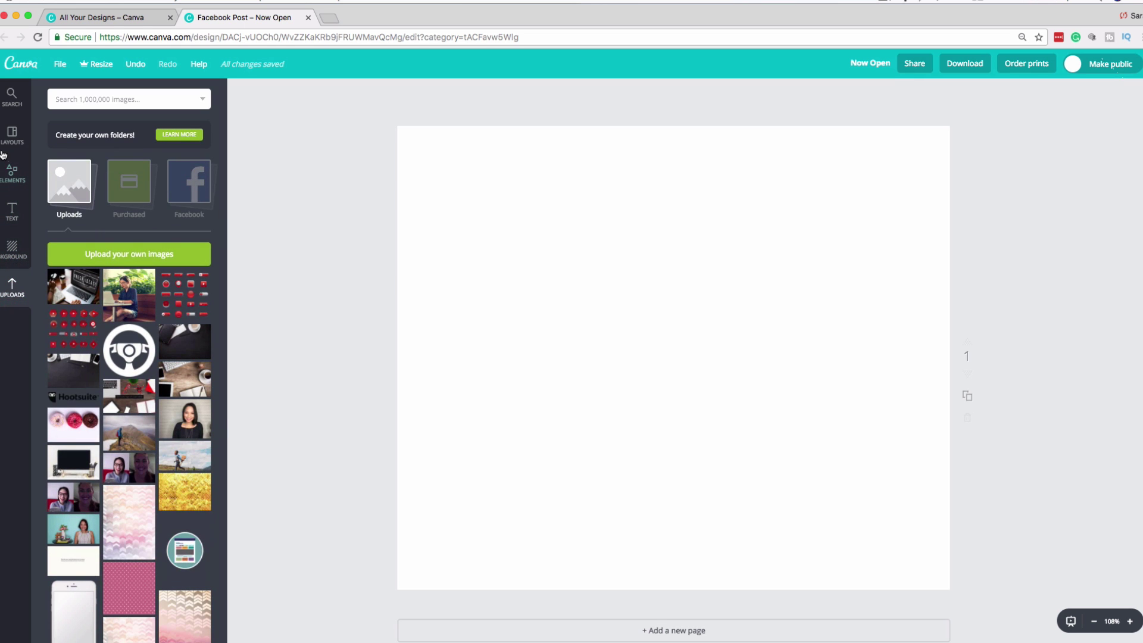
# - Apply the orange "Clothes for each occasion" Canva layout with the two women to the page and select its photo
pyautogui.click(18, 135)
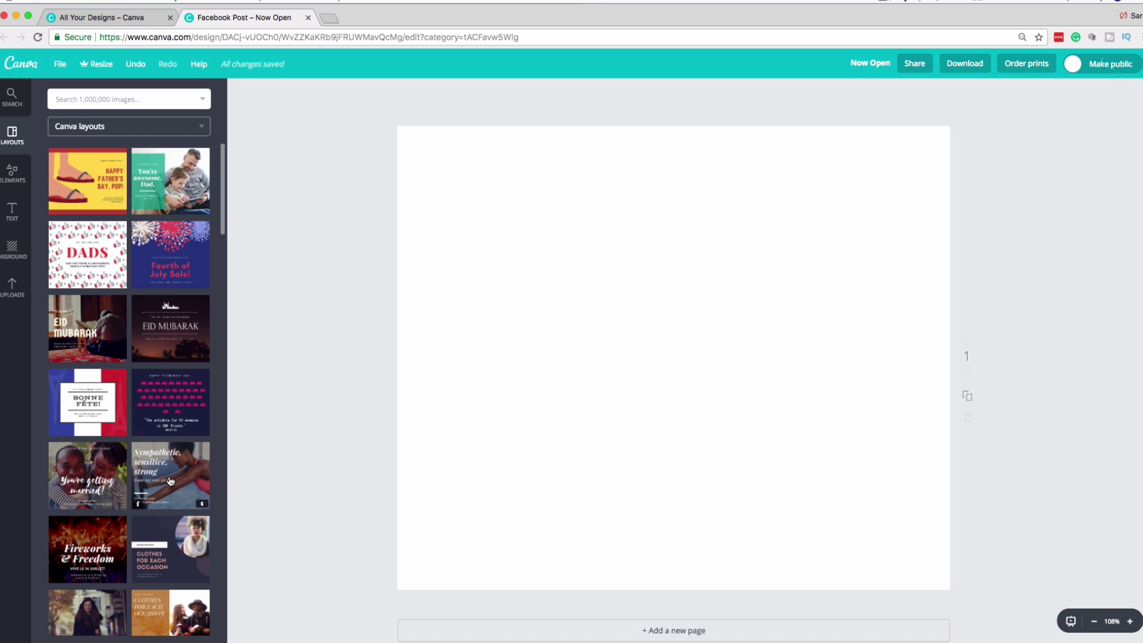
pyautogui.scroll(-3, 170, 481)
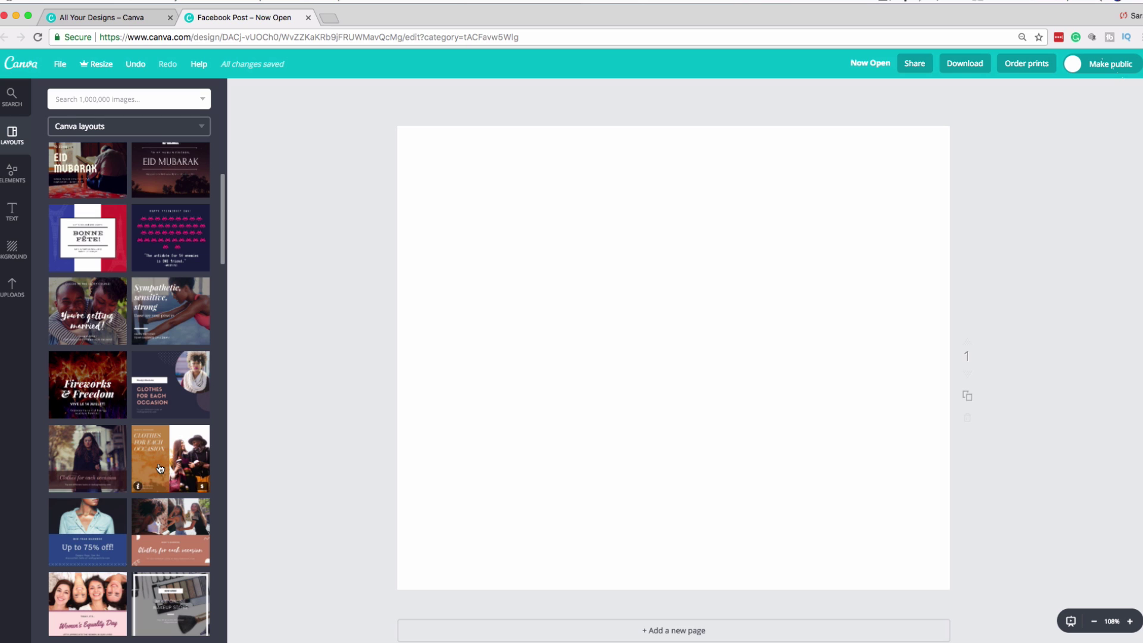
pyautogui.click(160, 466)
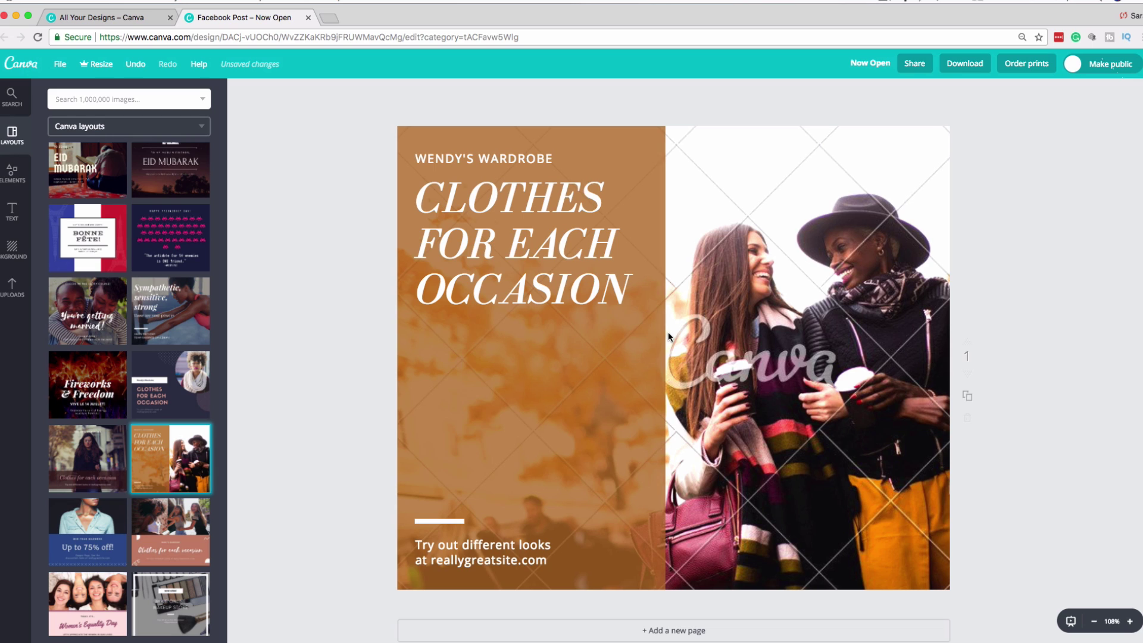
pyautogui.click(778, 364)
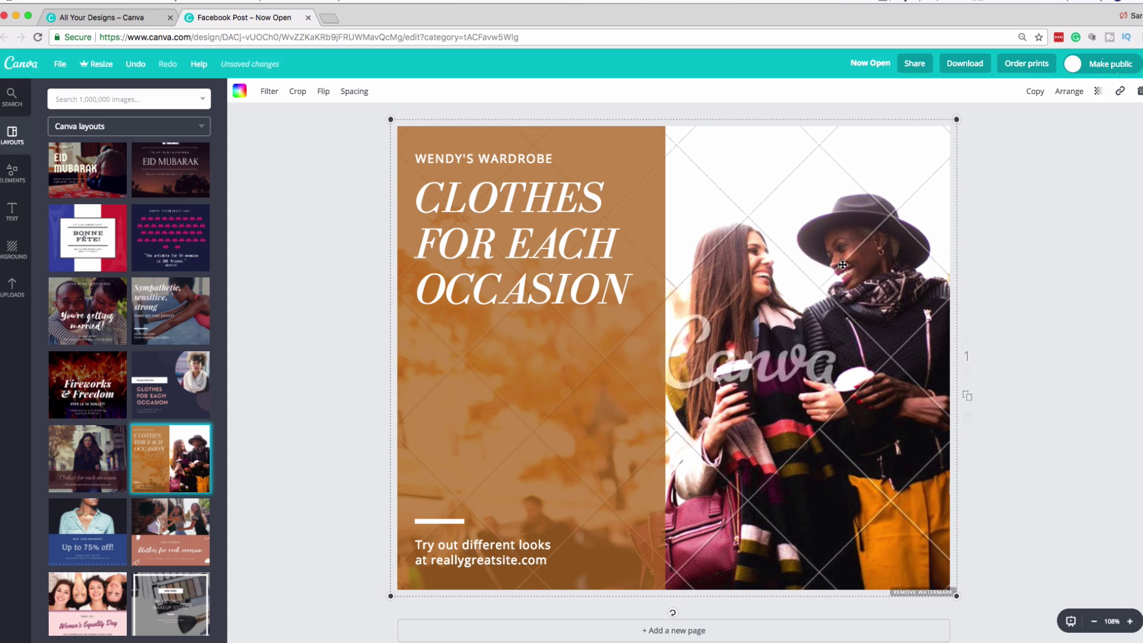
# - Try to download the design with the premium photo as a JPG and dismiss the purchase dialog
pyautogui.click(962, 65)
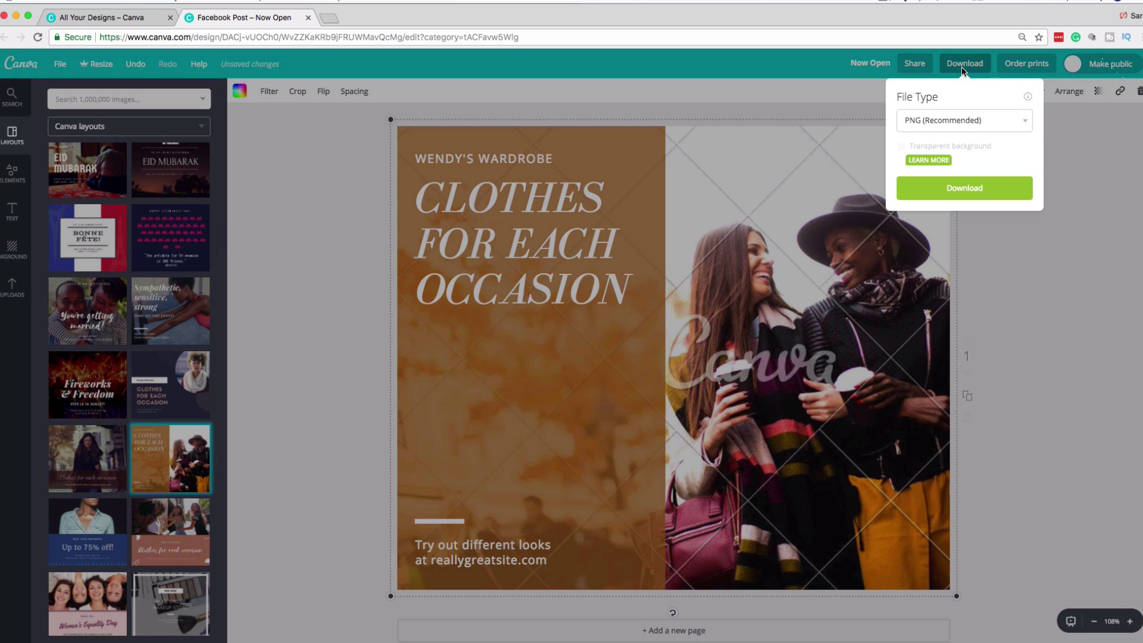
pyautogui.click(957, 116)
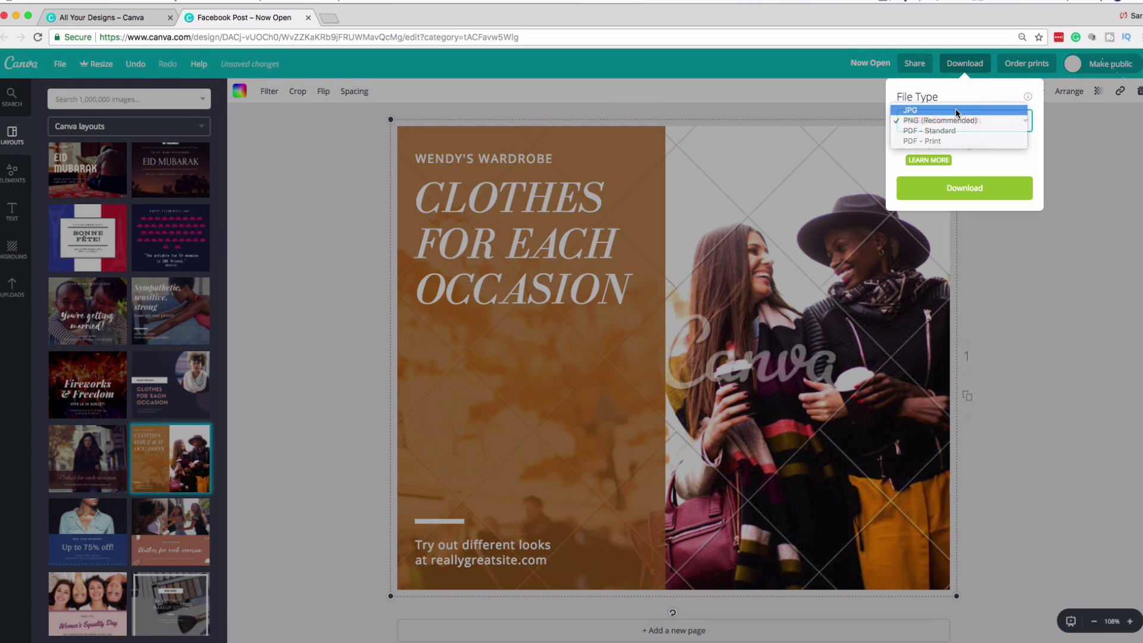
pyautogui.click(956, 111)
pyautogui.click(981, 155)
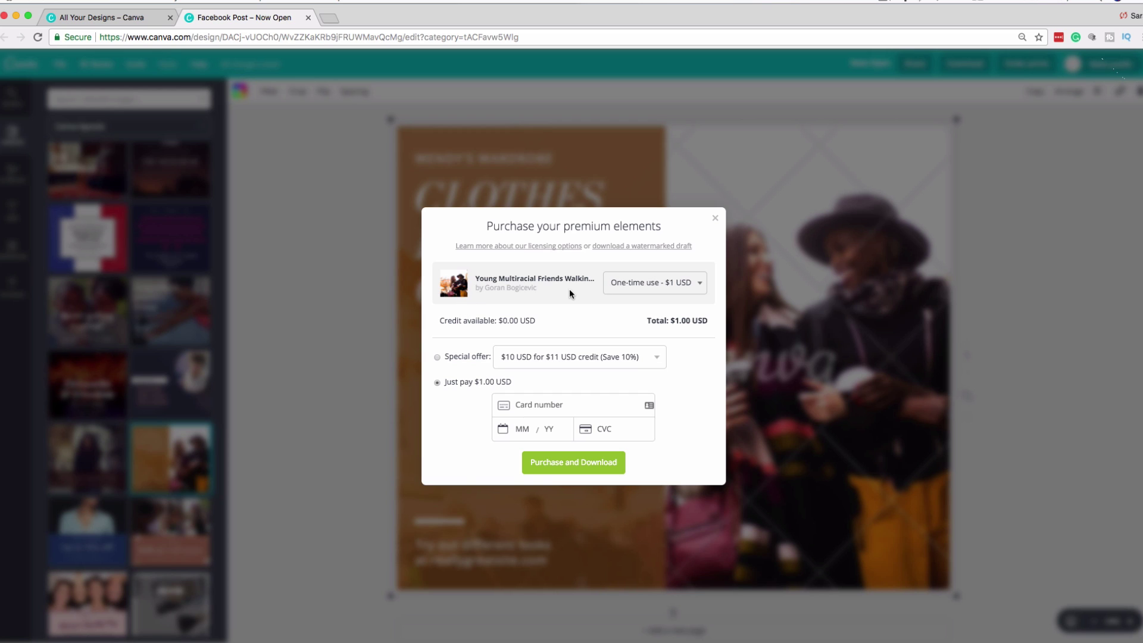
pyautogui.click(714, 220)
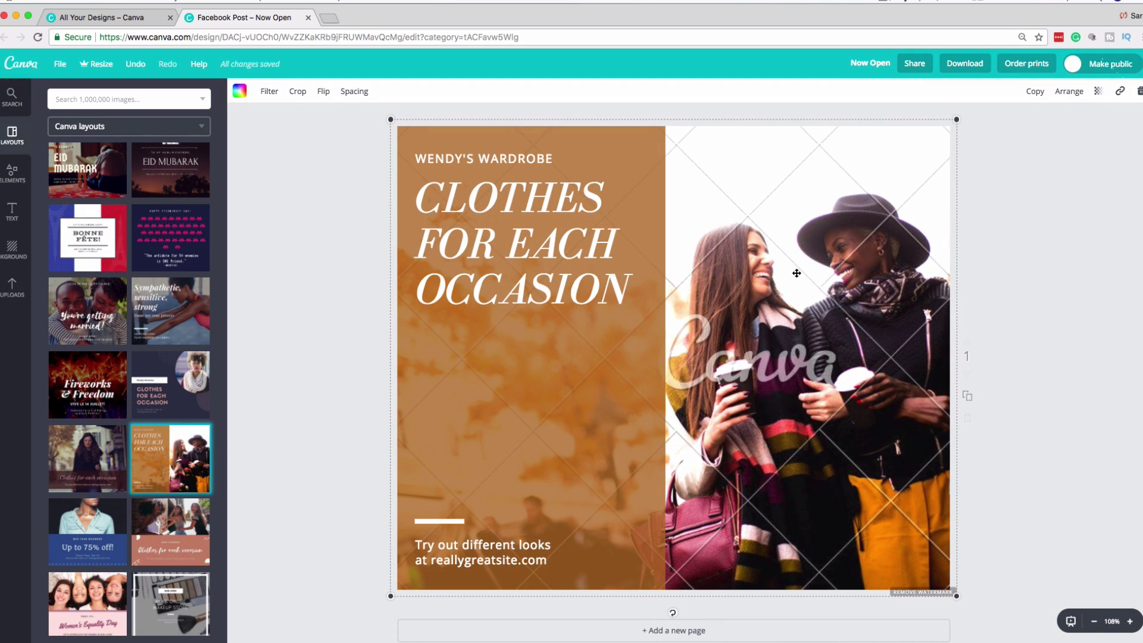
# - Delete the watermarked photo of the two women from the layout, keeping its image frame
pyautogui.click(1057, 243)
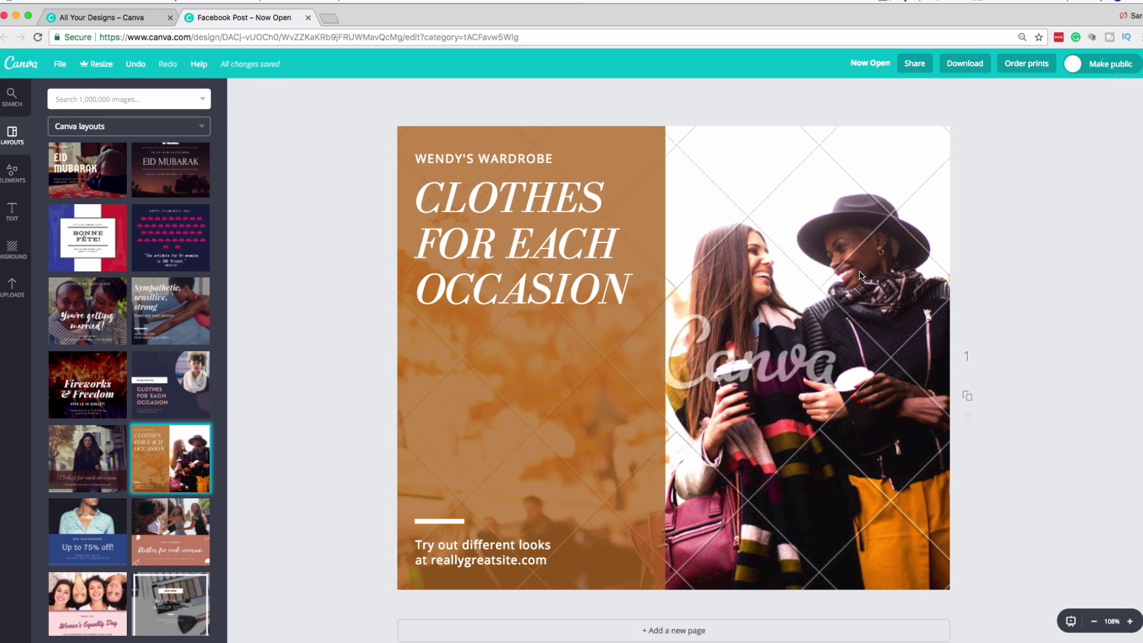
pyautogui.click(800, 270)
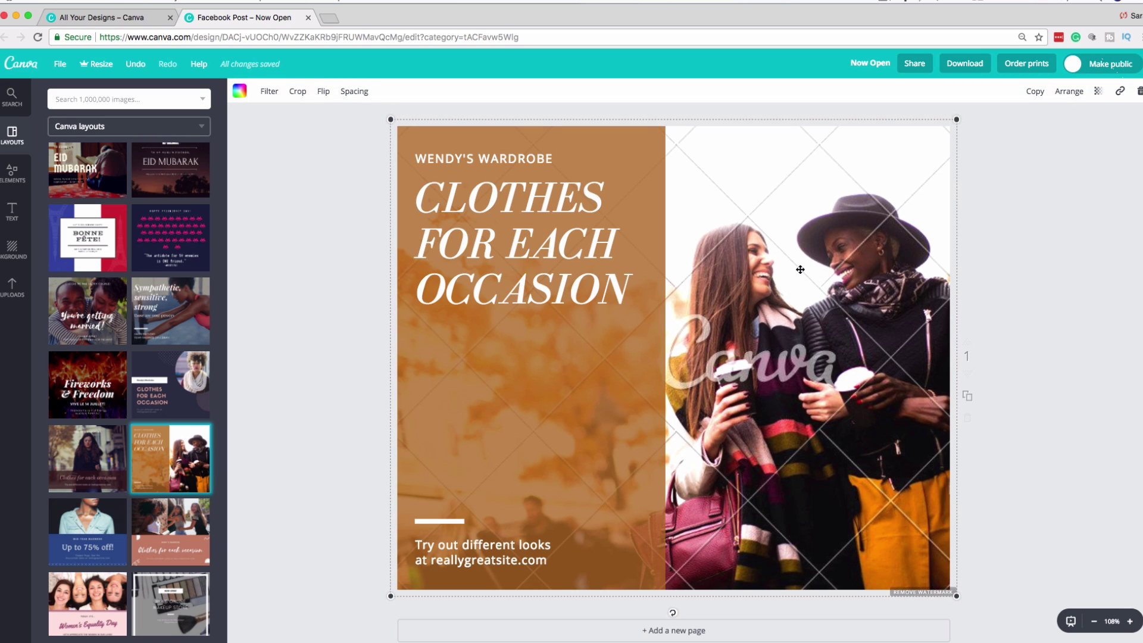
pyautogui.click(1139, 92)
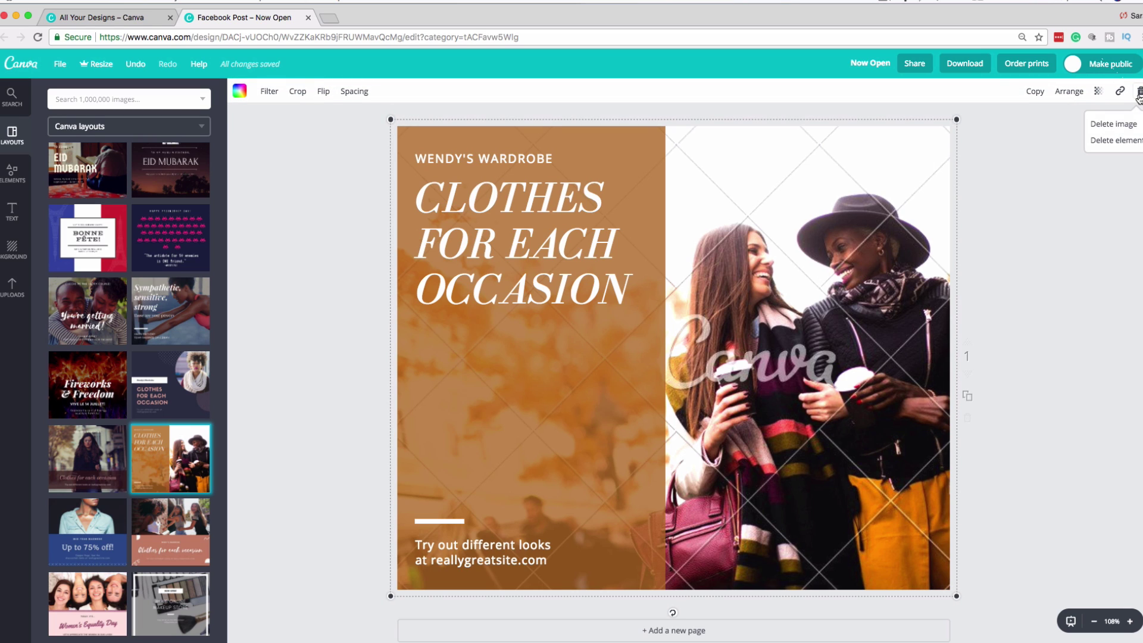
pyautogui.click(1113, 124)
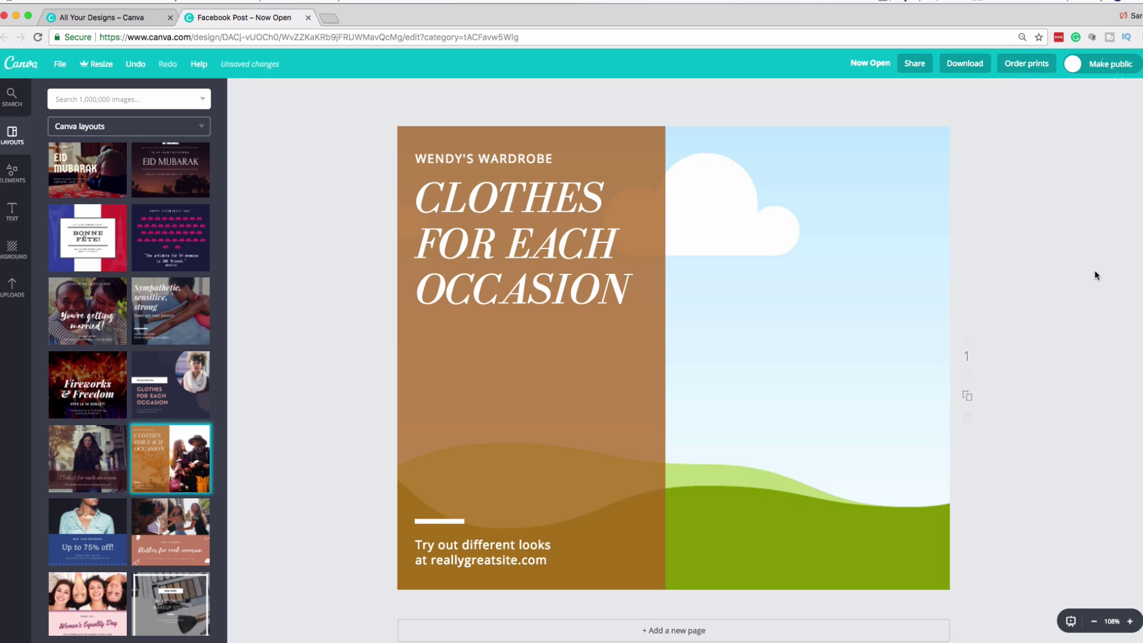
# - Download the design without the premium photo as a JPG file and close the download dialog
pyautogui.click(965, 64)
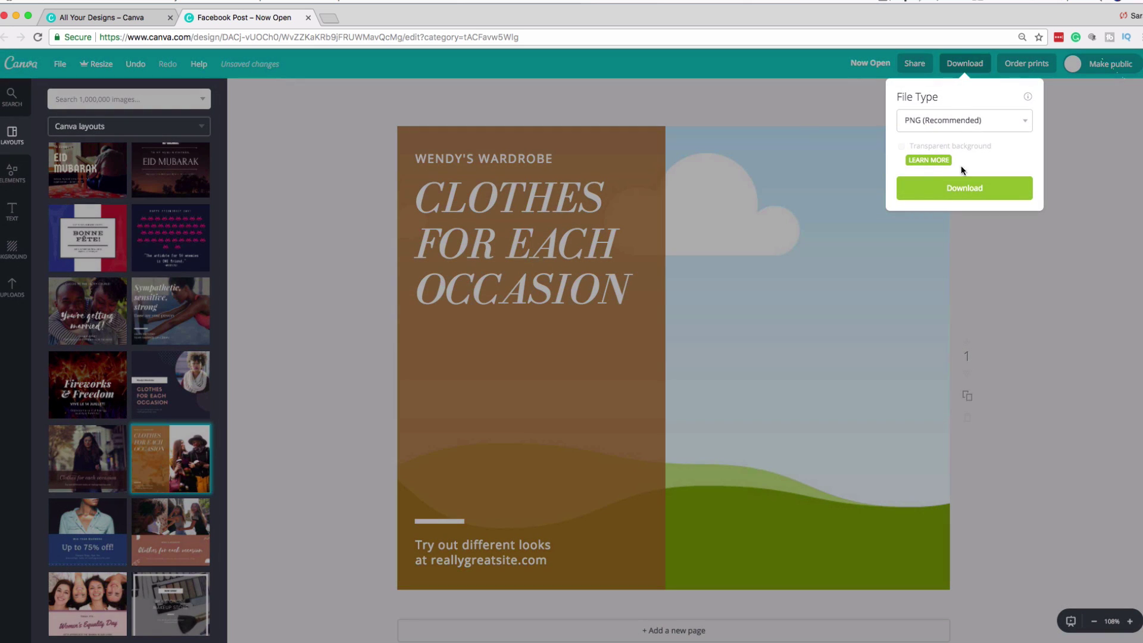
pyautogui.click(964, 124)
pyautogui.click(955, 130)
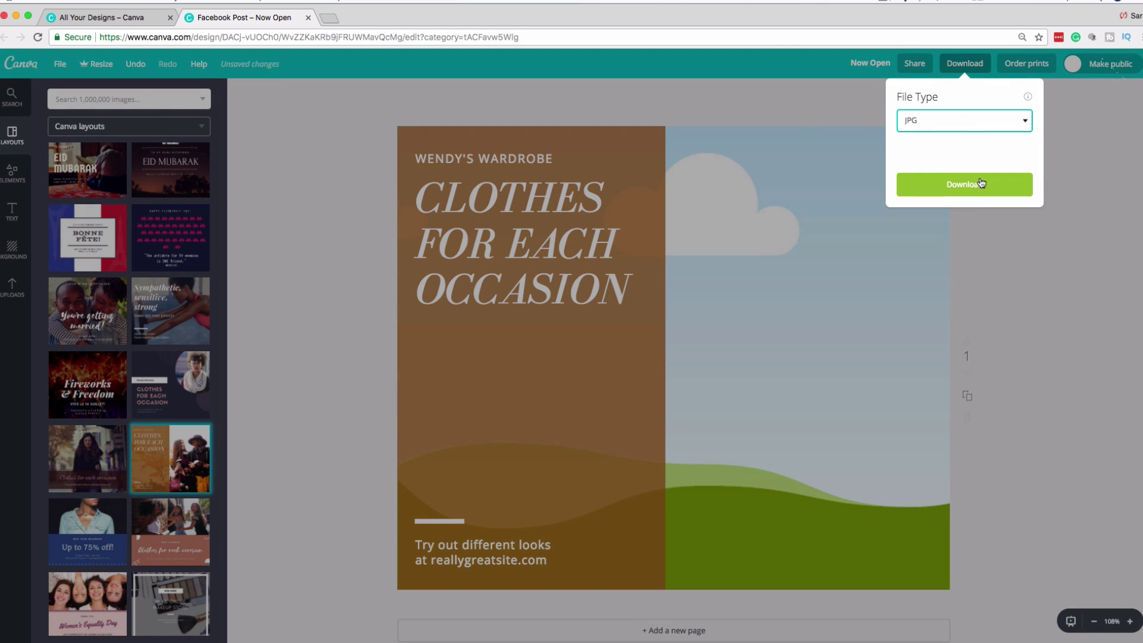
pyautogui.click(975, 154)
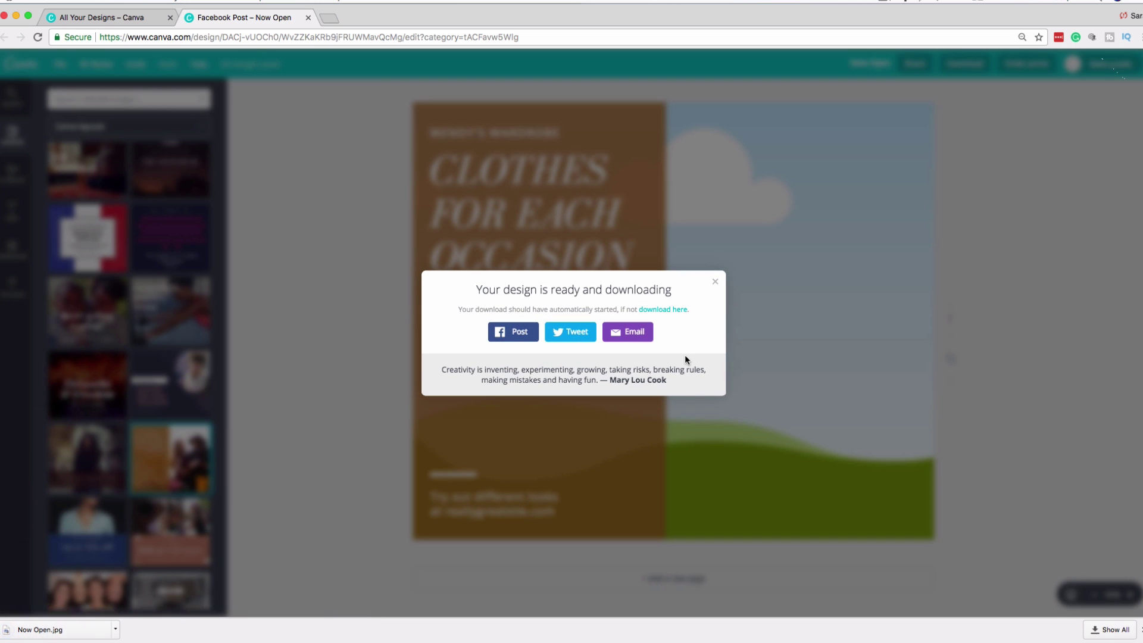
pyautogui.click(715, 283)
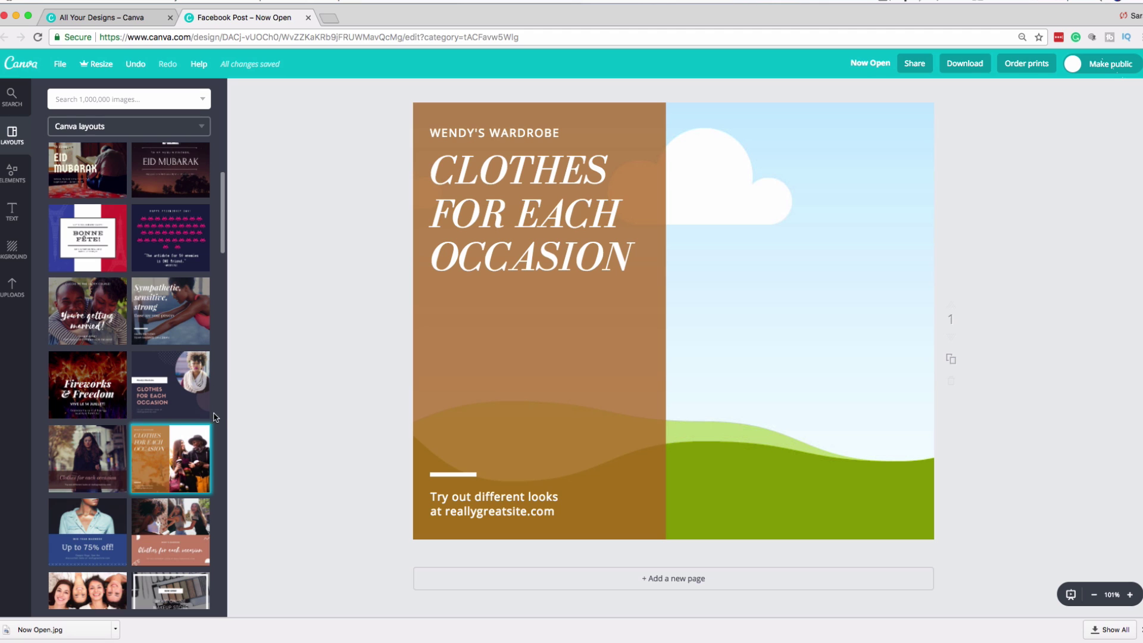
# - Replace the page content with the free "BONNE FÊTE!" Canva layout, declining the replacement by the "Let's BBQ to Freedom" layout
pyautogui.scroll(-3, 176, 494)
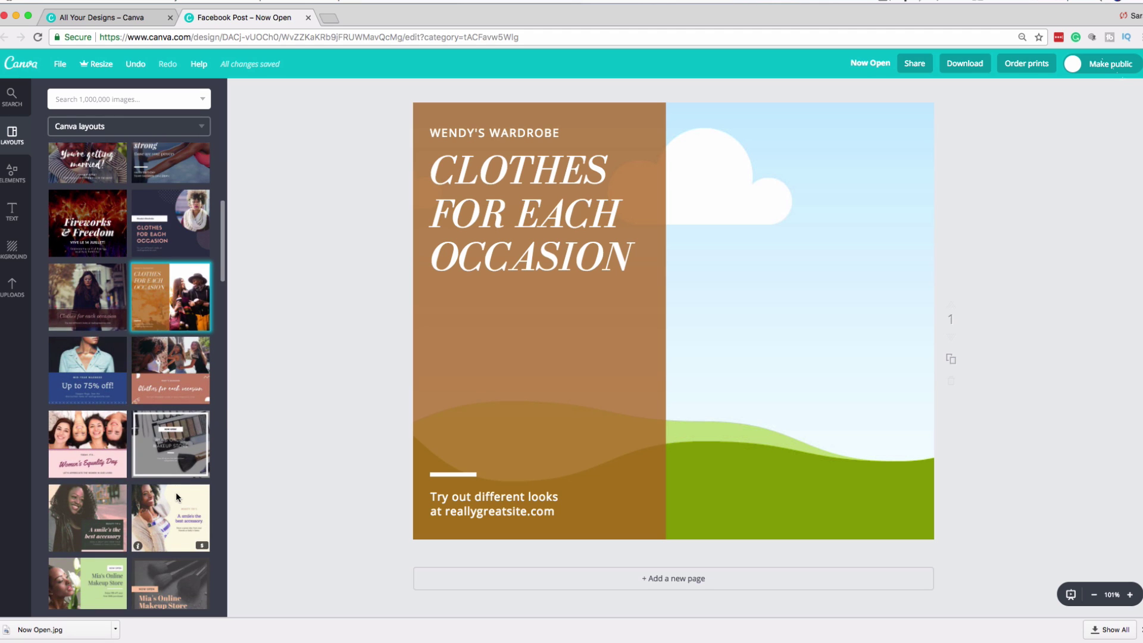
pyautogui.scroll(-7, 177, 495)
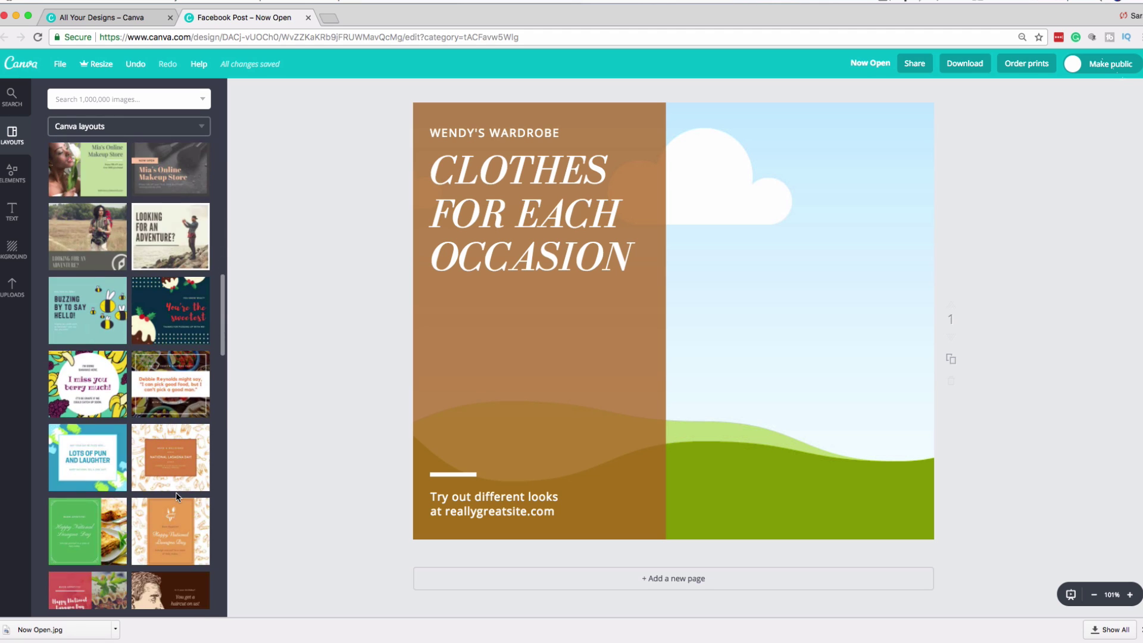
pyautogui.scroll(-7, 173, 482)
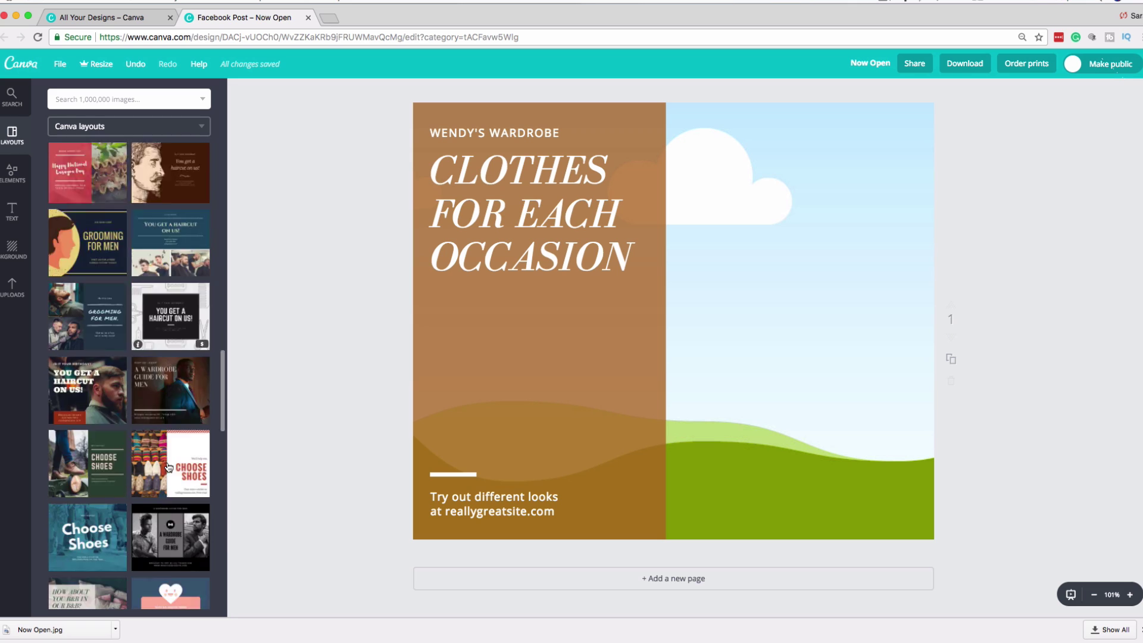
pyautogui.scroll(-4, 168, 467)
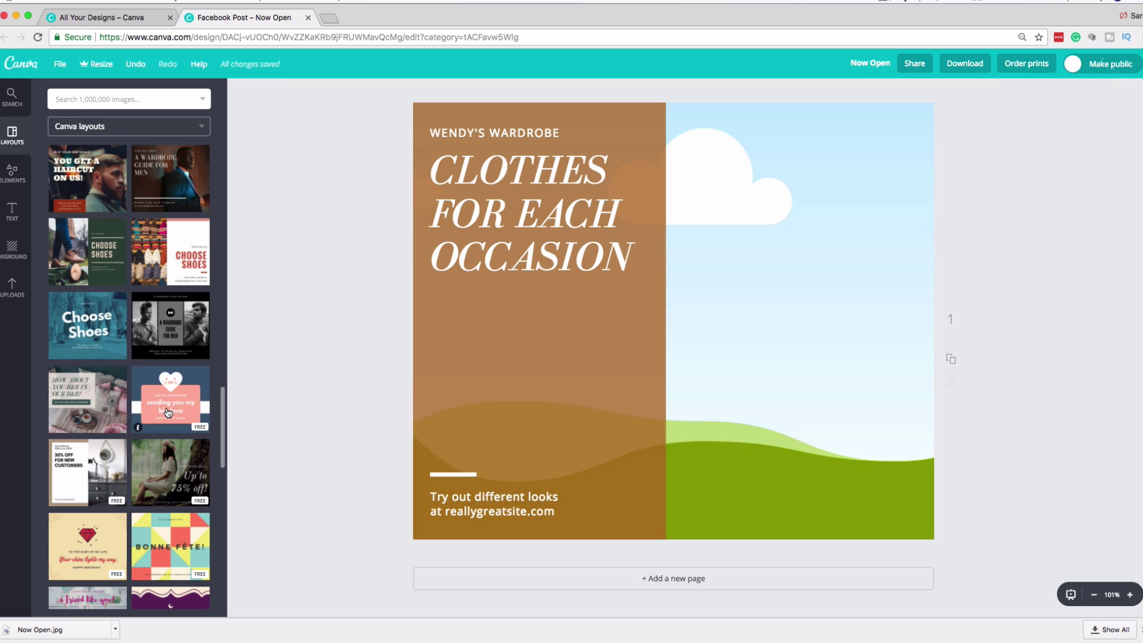
pyautogui.scroll(-5, 168, 413)
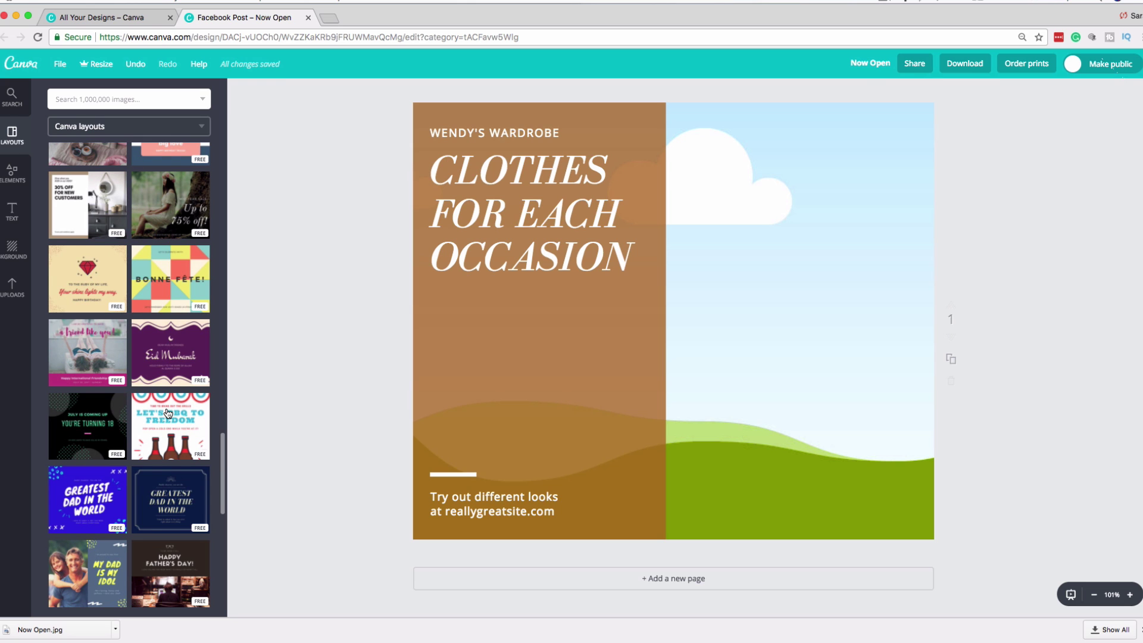
pyautogui.click(168, 413)
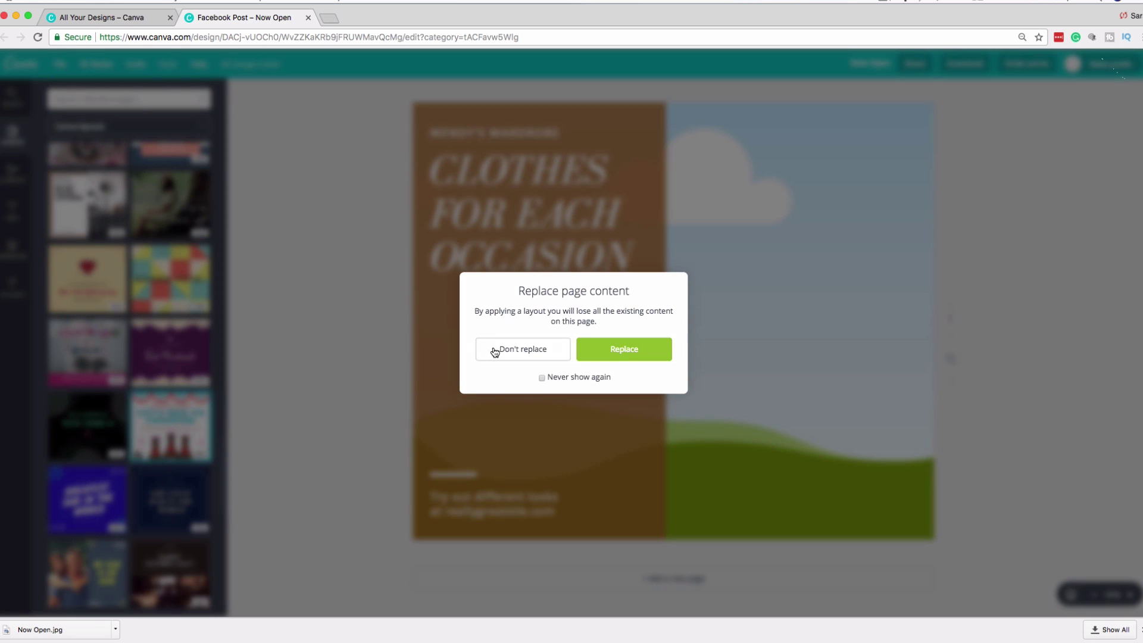
pyautogui.click(523, 360)
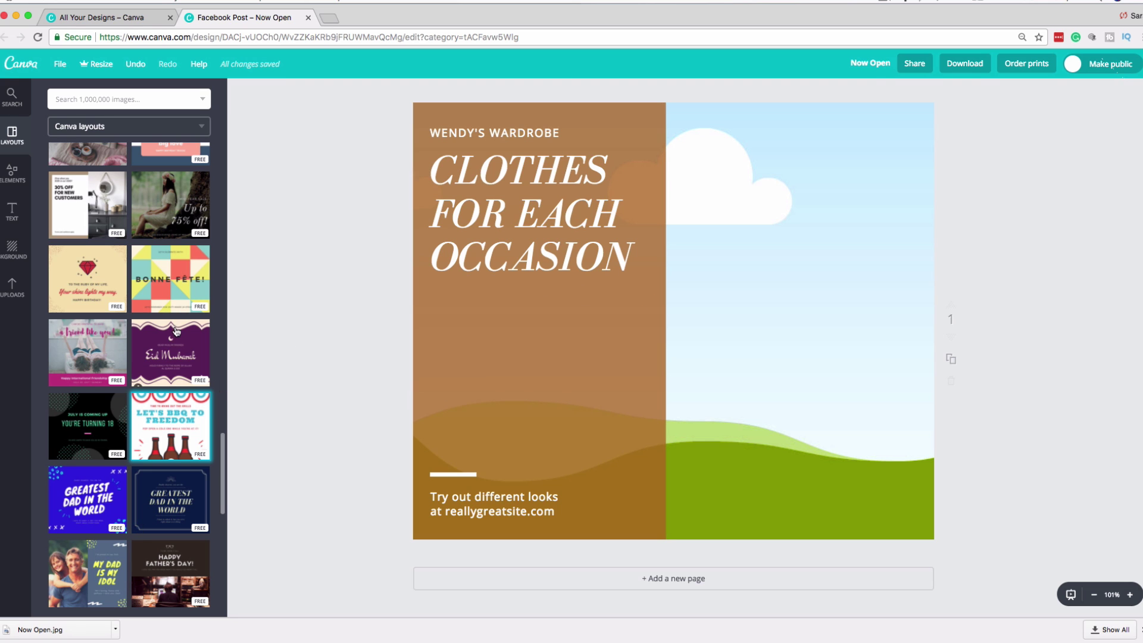
pyautogui.click(169, 292)
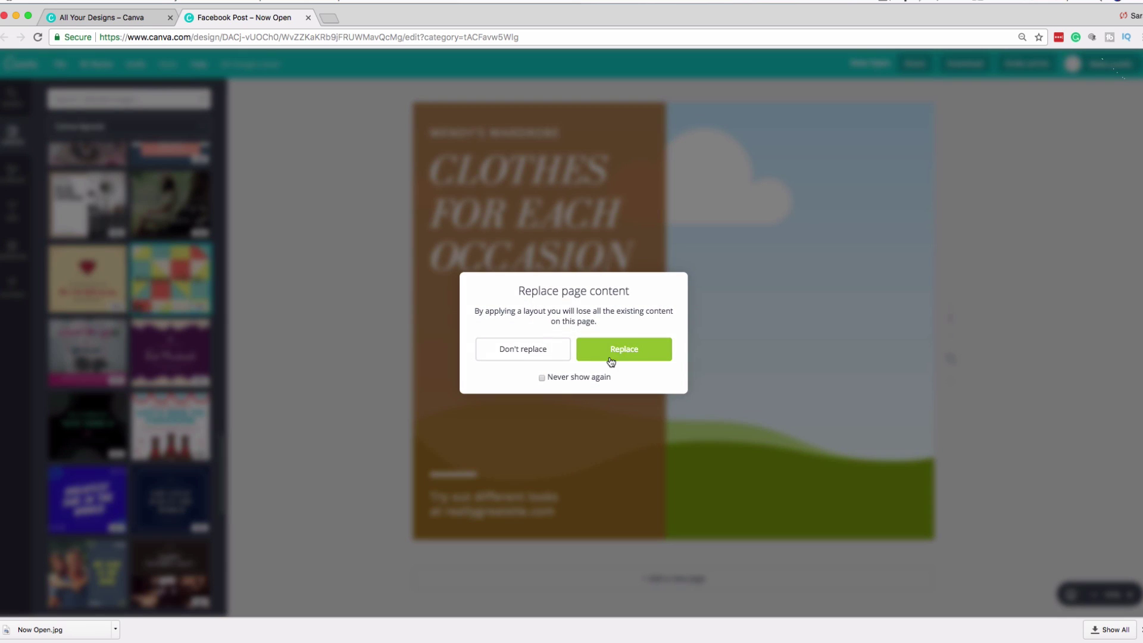
pyautogui.click(621, 351)
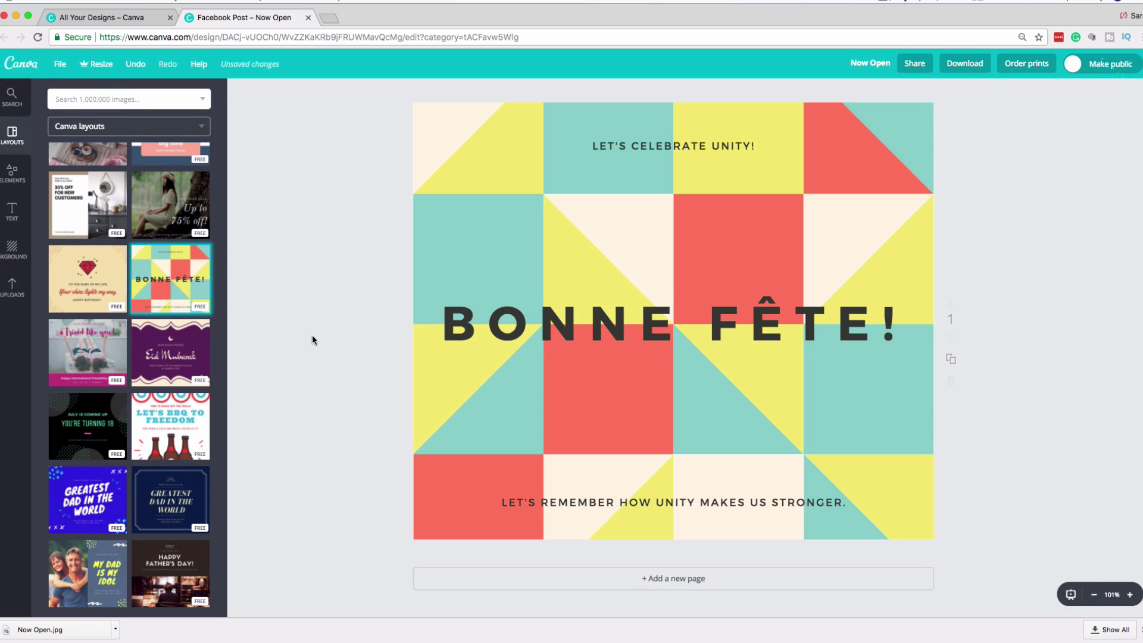
# - Dismiss the browser's downloads bar, add a second page and apply the free "Let's BBQ to Freedom" layout to it
pyautogui.click(1138, 629)
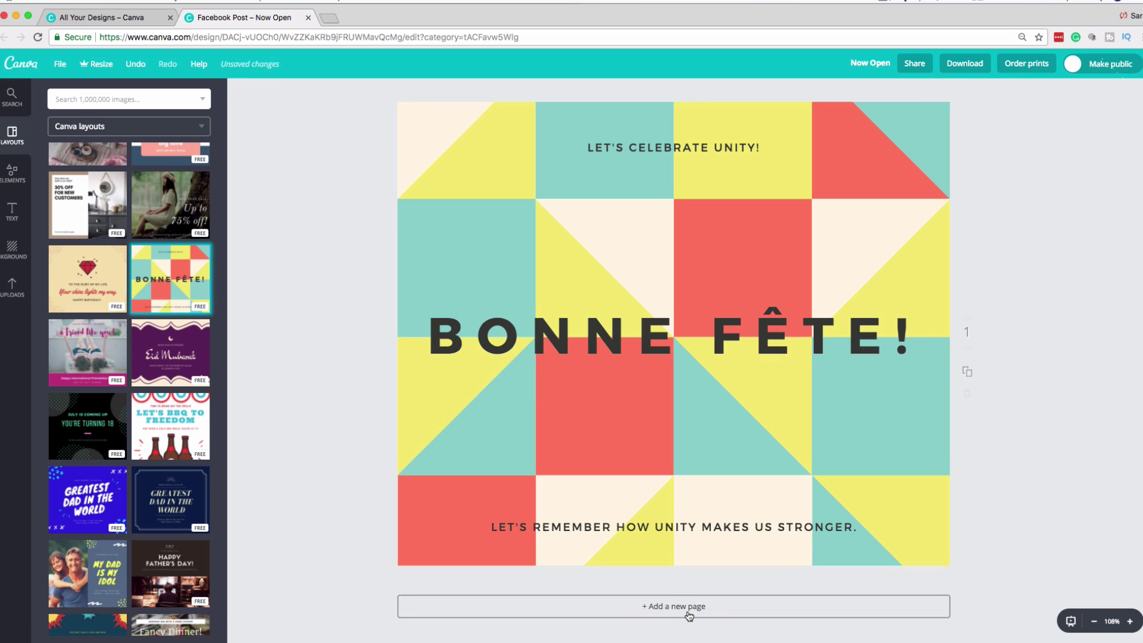
pyautogui.click(687, 605)
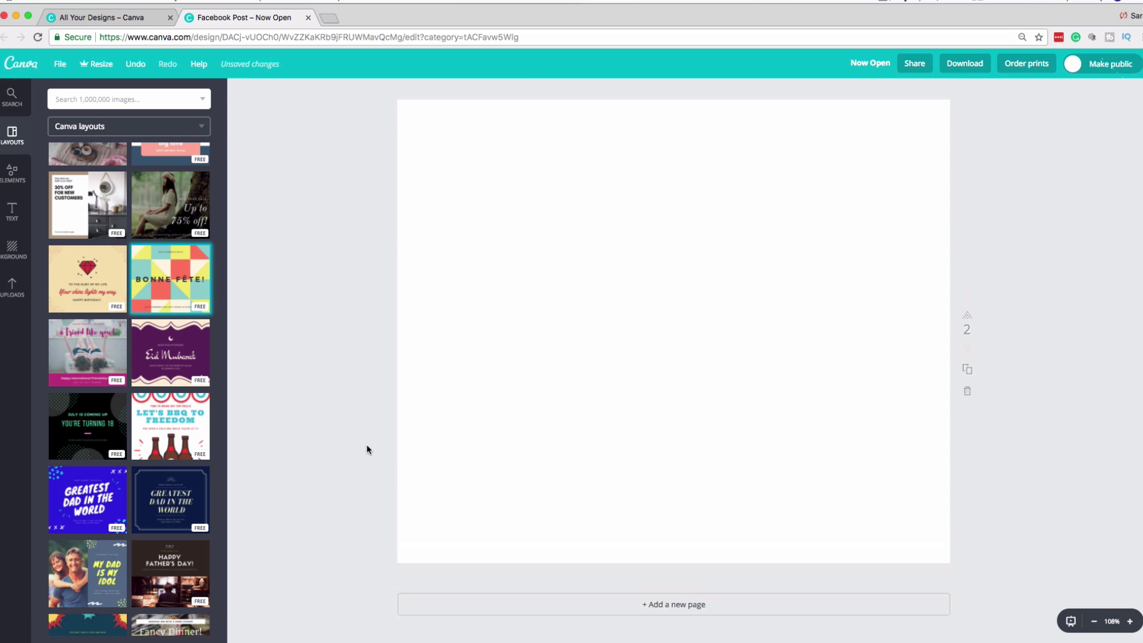
pyautogui.click(172, 437)
# - Review the "BONNE FÊTE!" design on page 1 and the "Let's BBQ to Freedom" design on page 2
pyautogui.scroll(8, 299, 319)
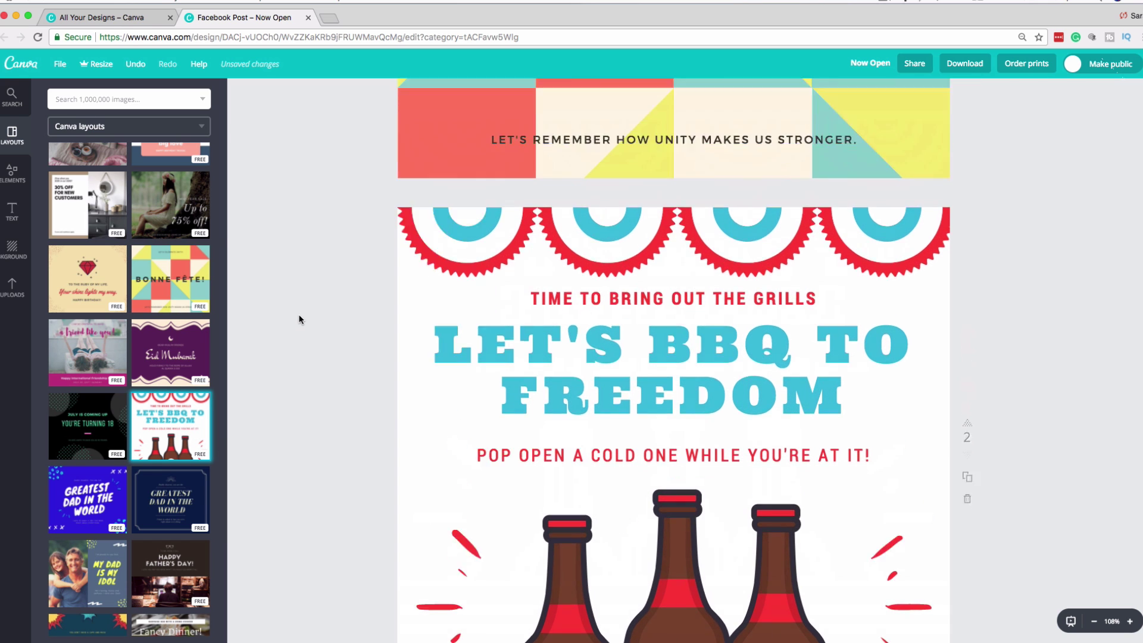
pyautogui.scroll(-8, 299, 319)
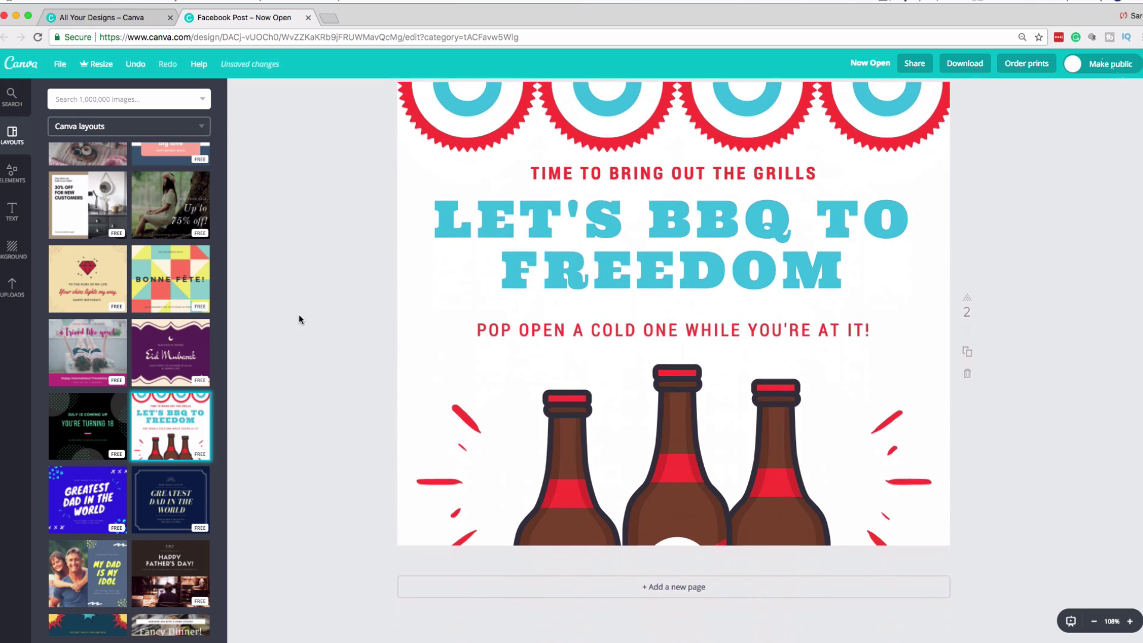
pyautogui.scroll(2, 299, 320)
pyautogui.scroll(7, 299, 320)
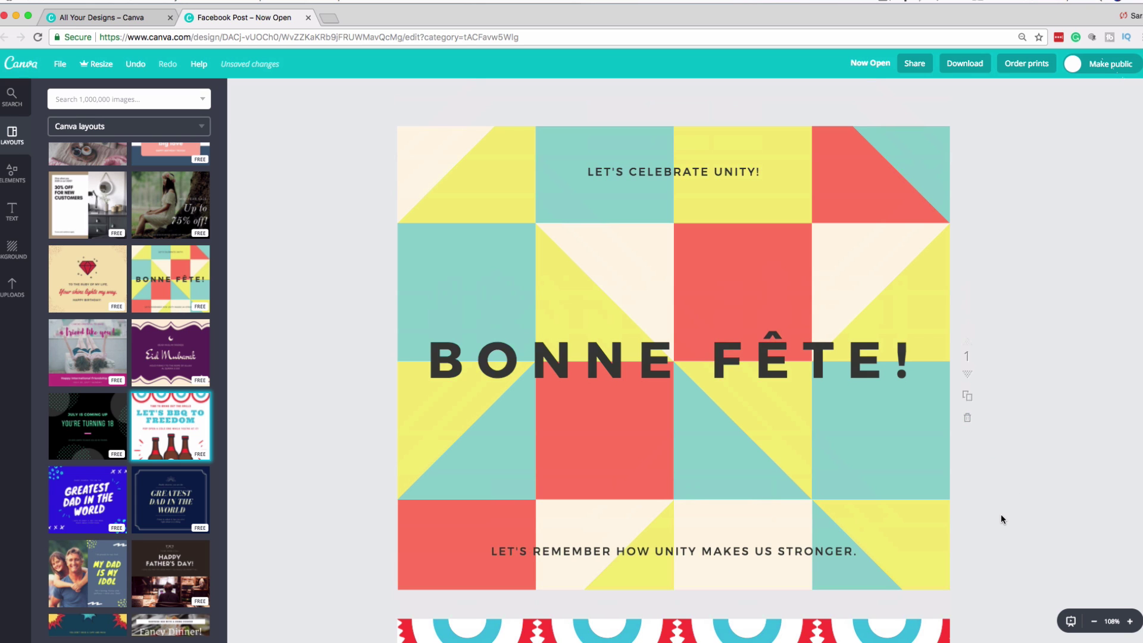
pyautogui.scroll(-10, 1001, 518)
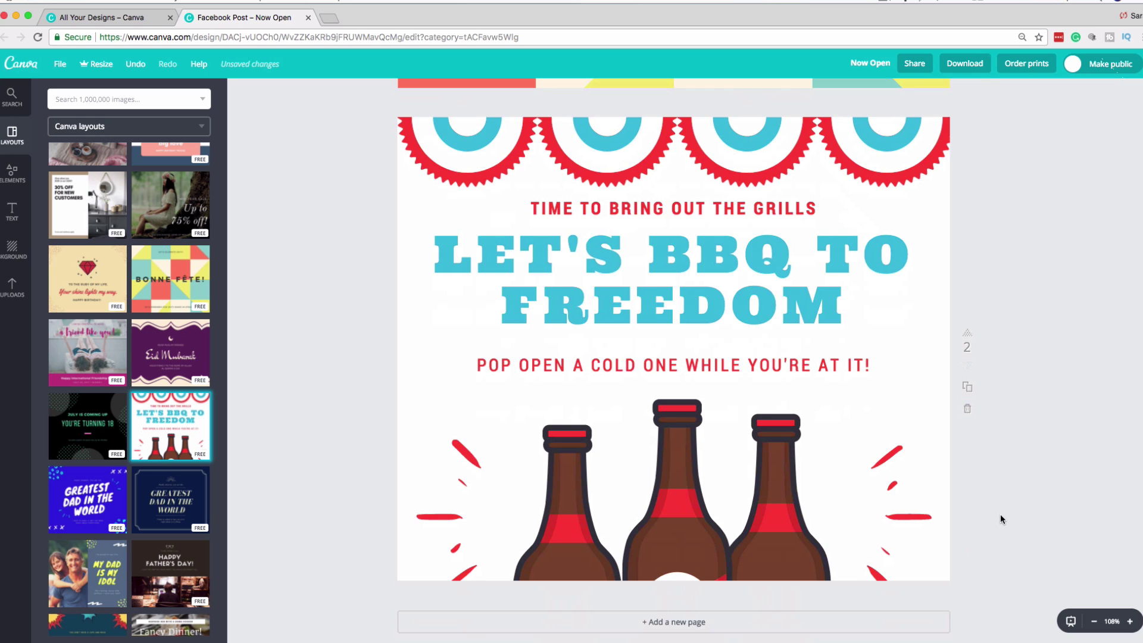
pyautogui.scroll(-1, 1000, 513)
pyautogui.scroll(10, 344, 302)
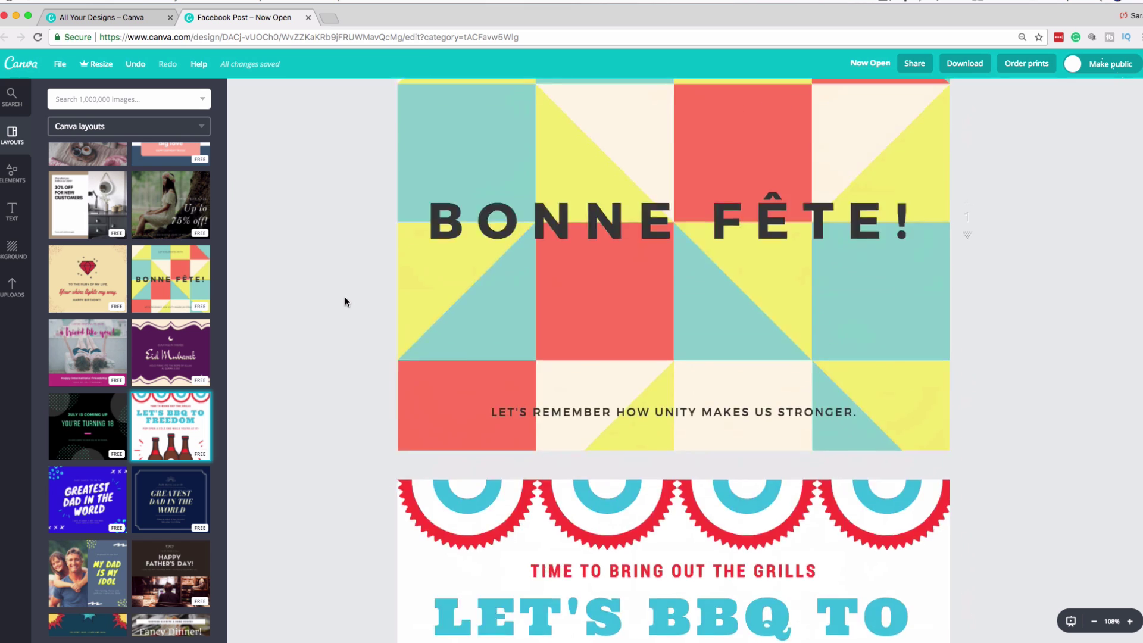
pyautogui.scroll(-10, 344, 302)
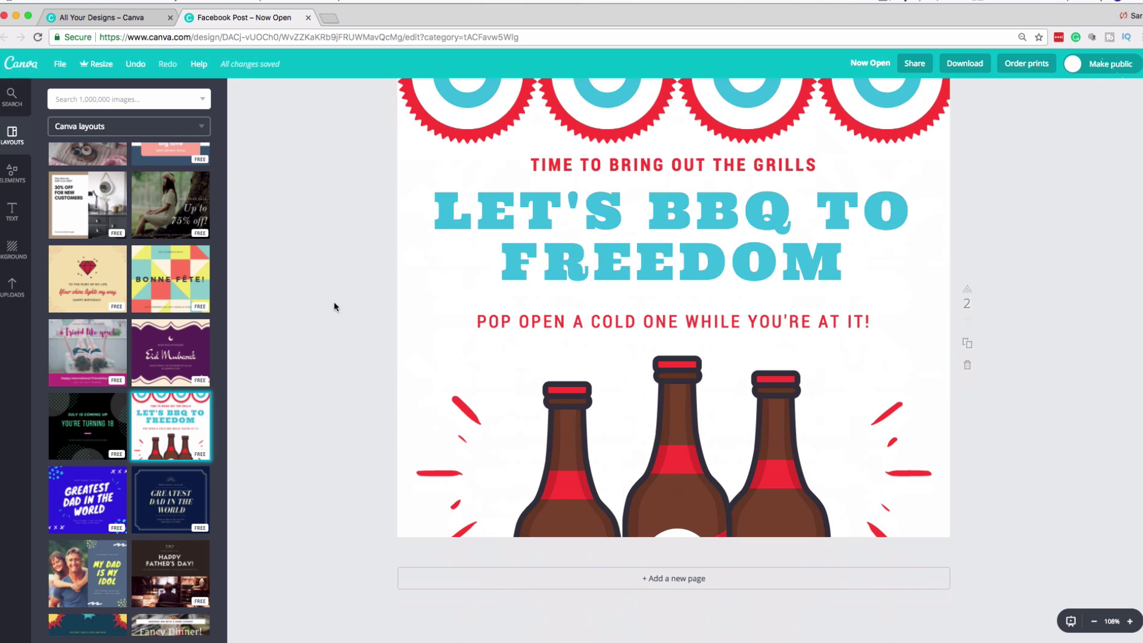
# - Add a third page and apply the "My Dad Is My Idol" layout with the father and daughter photo
pyautogui.scroll(-3, 108, 480)
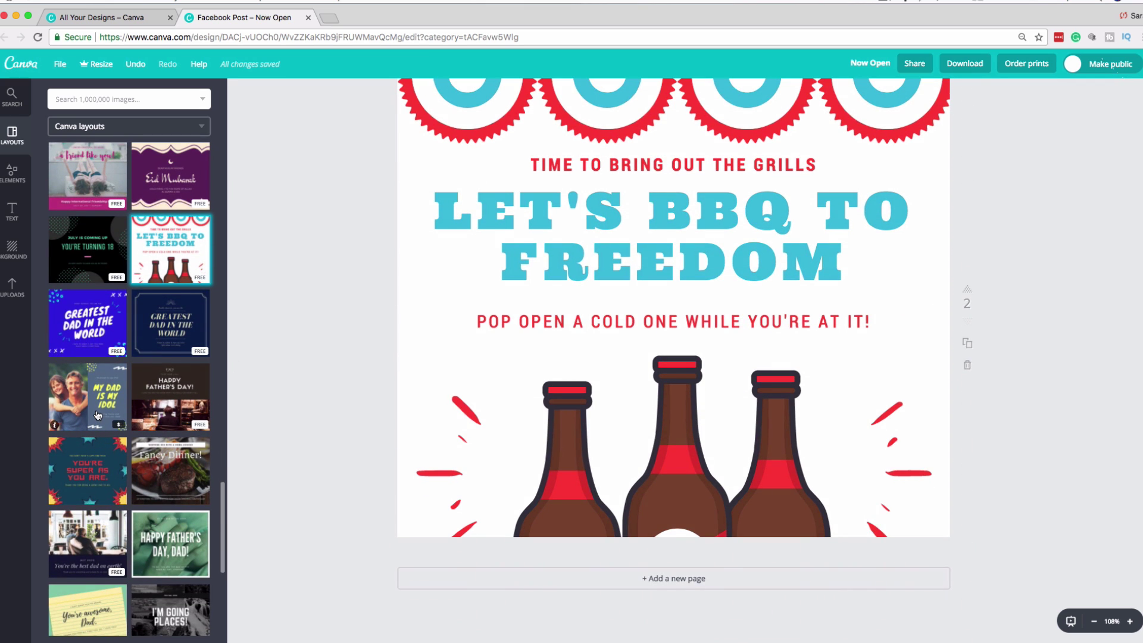
pyautogui.click(702, 585)
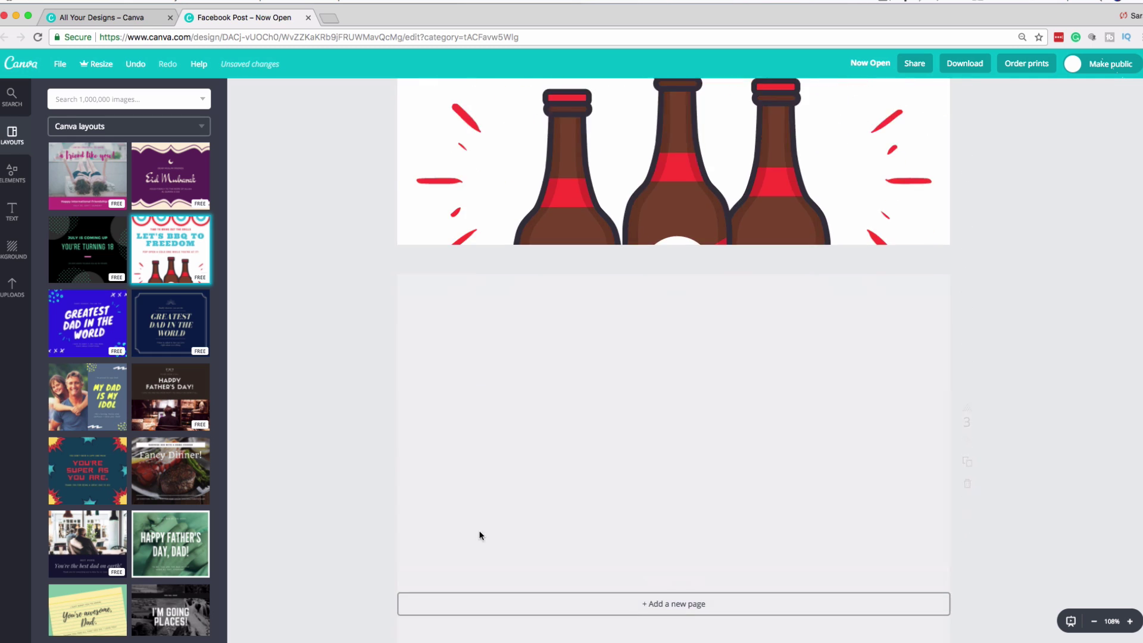
pyautogui.click(91, 406)
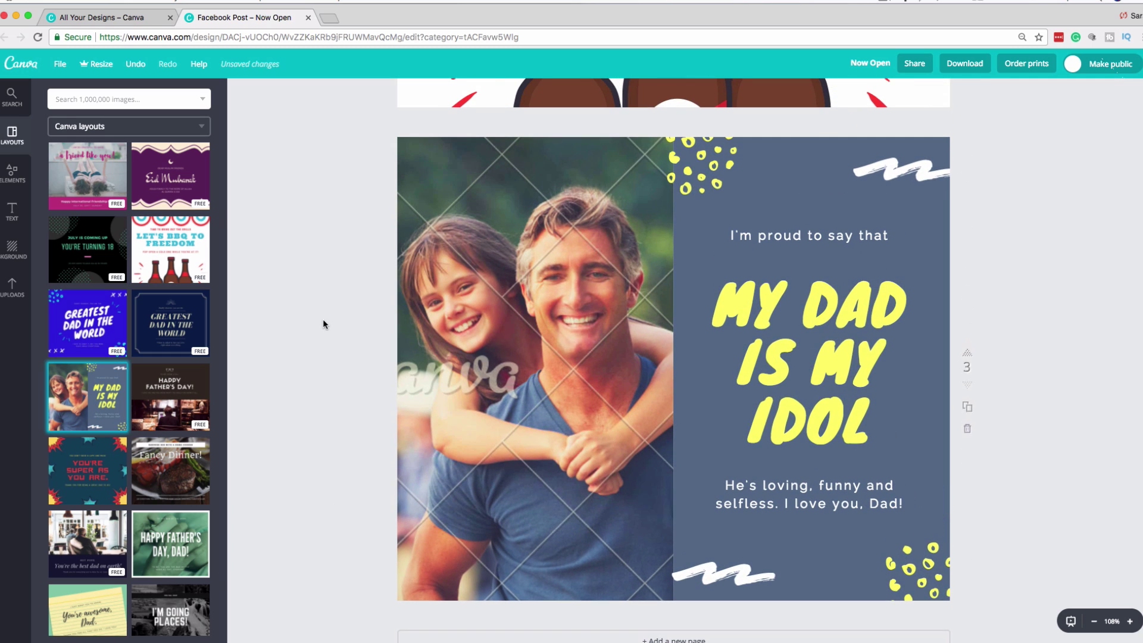
# - Add a blank fourth page to the design and browse further Canva layouts for it
pyautogui.scroll(-2, 305, 386)
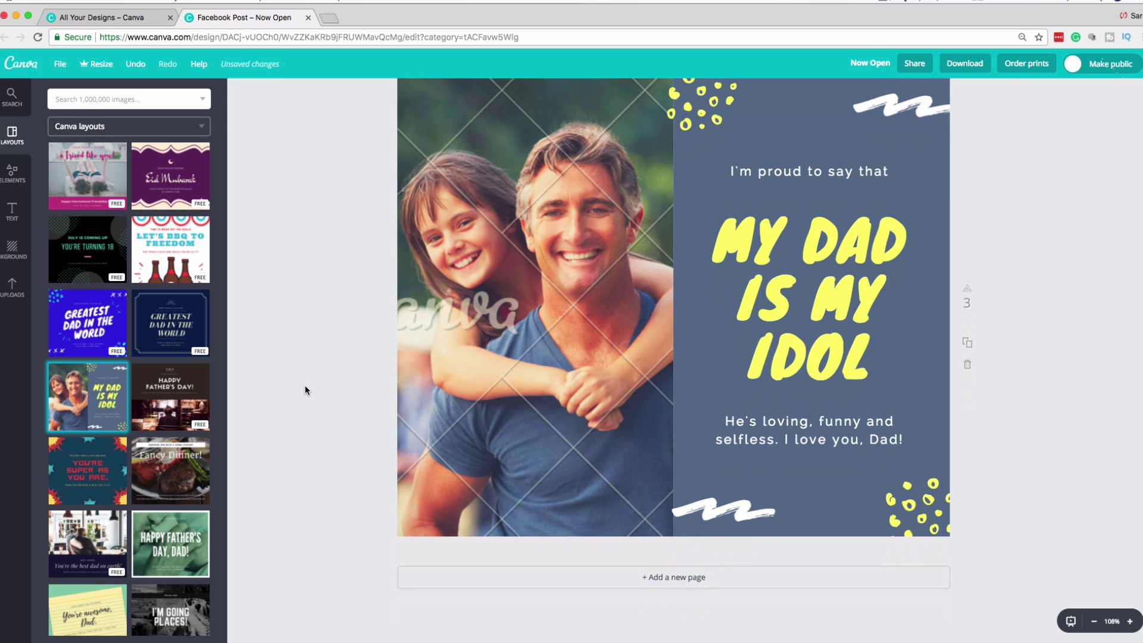
pyautogui.click(666, 579)
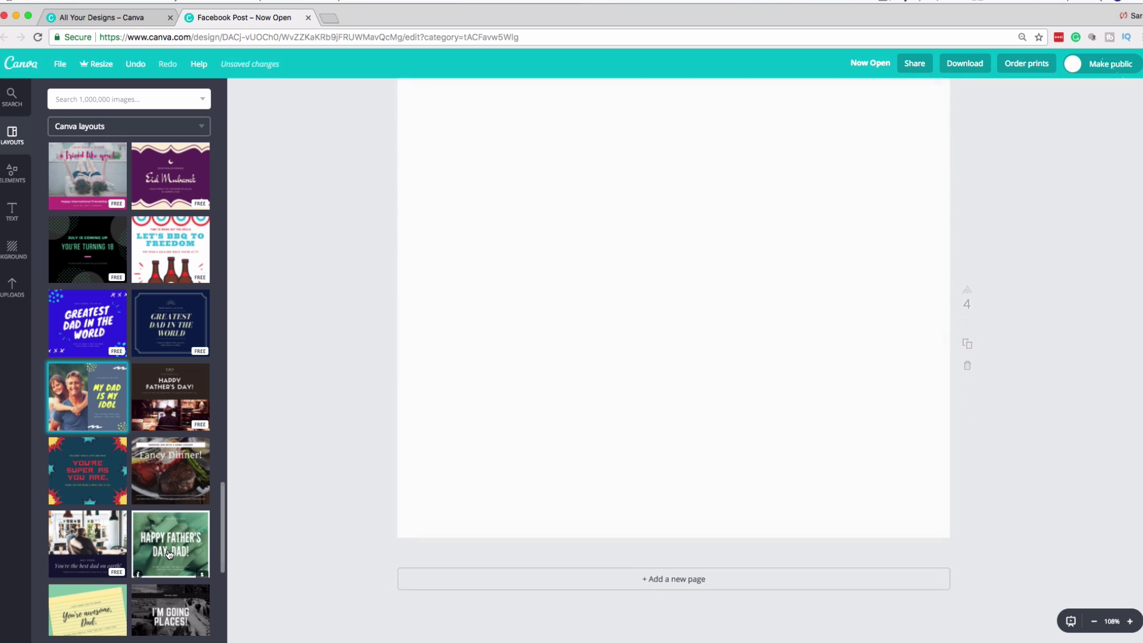
pyautogui.scroll(-5, 169, 553)
pyautogui.scroll(-10, 169, 553)
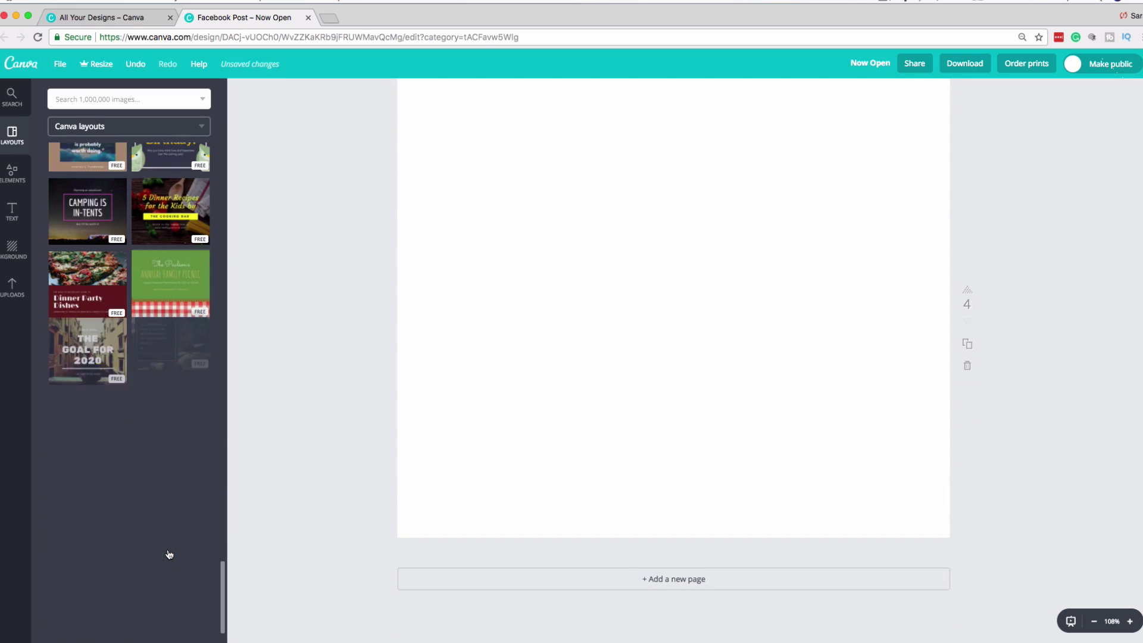
pyautogui.scroll(1, 335, 367)
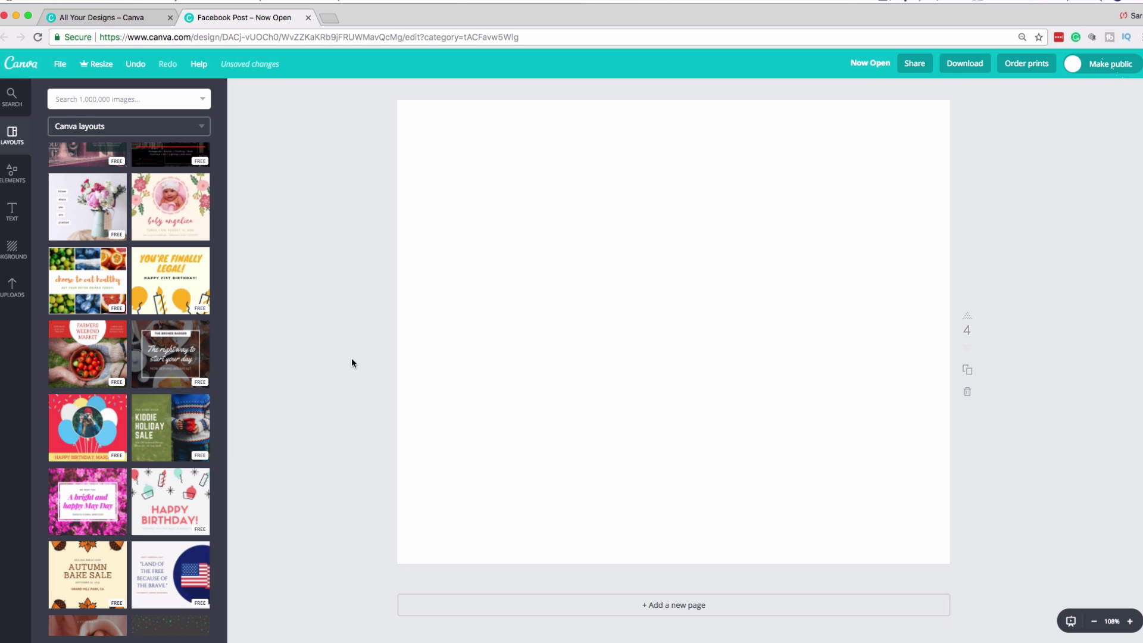
# - Replace the "LET'S CELEBRATE UNITY!" text on page 1 with "WRITE SOME TEXT"
pyautogui.scroll(15, 333, 360)
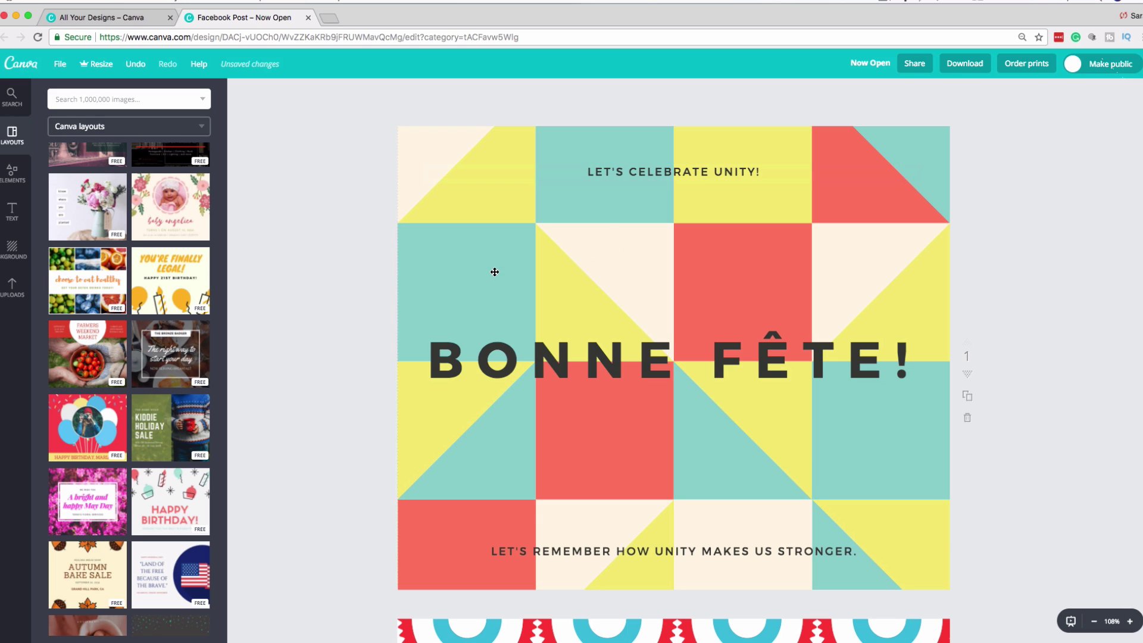
pyautogui.click(655, 172)
pyautogui.moveTo(587, 173); pyautogui.dragTo(838, 181)
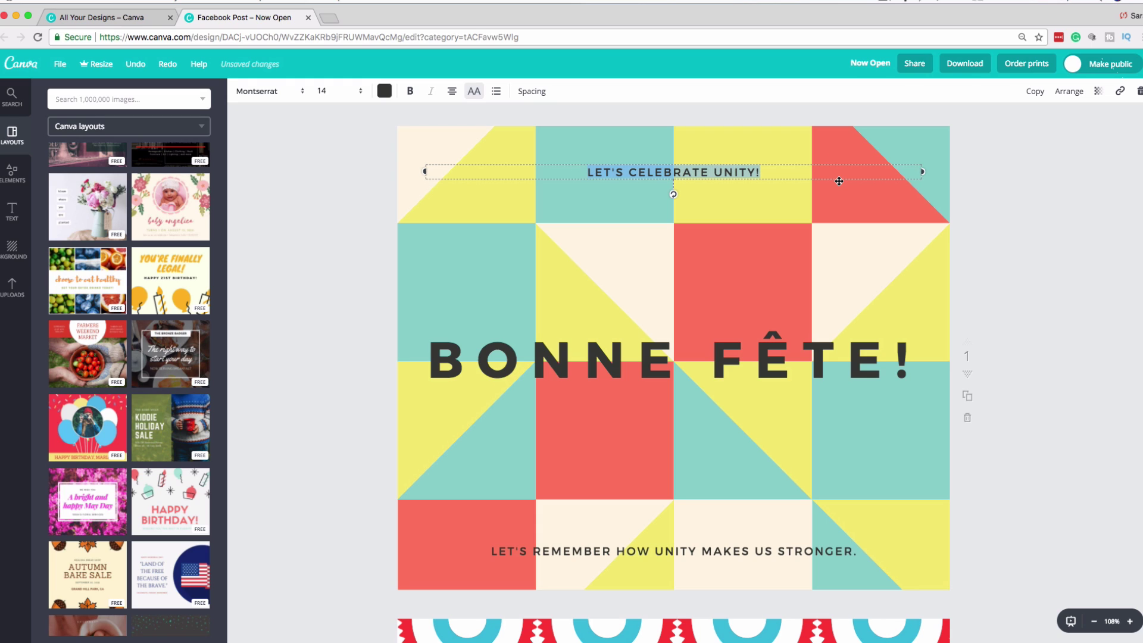
pyautogui.write('WRITE SOME T')
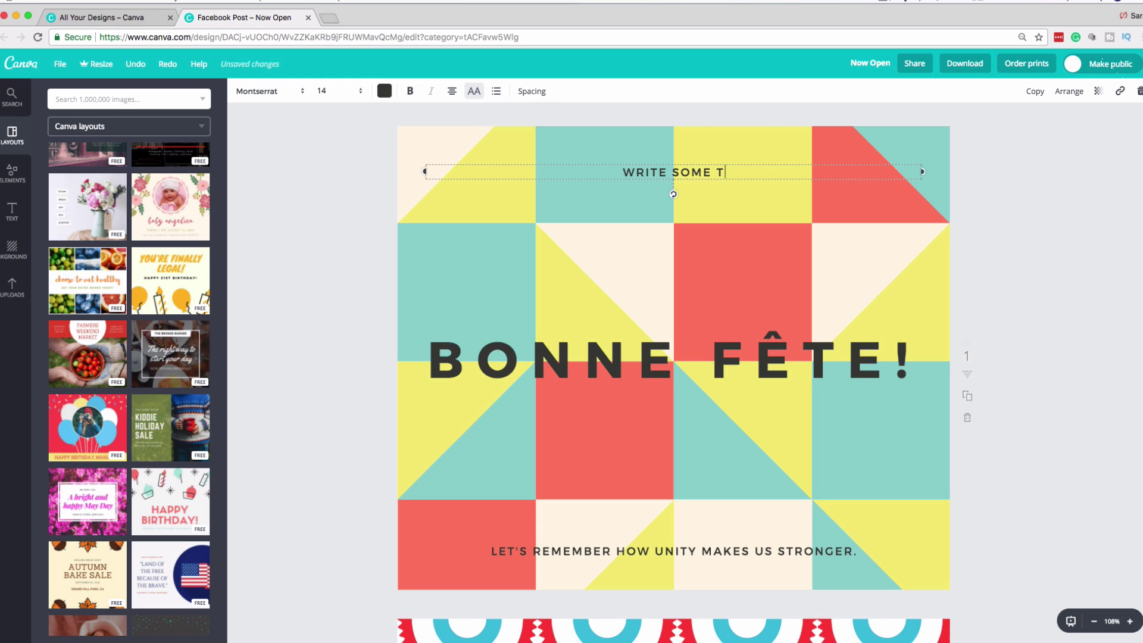
pyautogui.write('EXT')
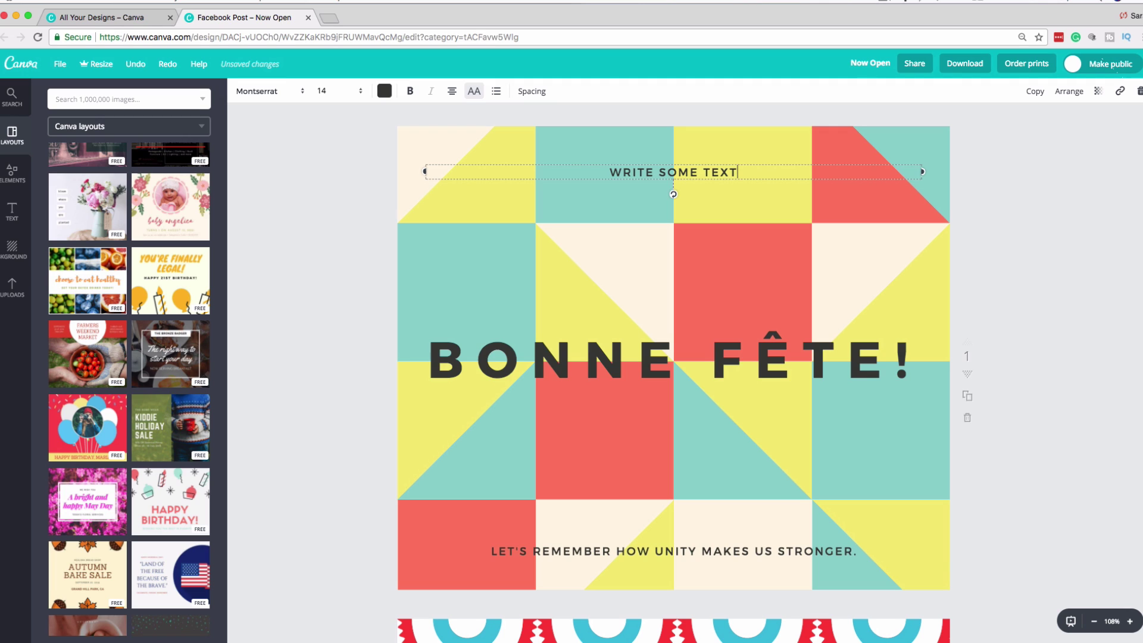
# - Try Raleway and Aileron Regular on the whole "WRITE SOME TEXT" line and settle on the Cantora One font
pyautogui.click(609, 172)
pyautogui.press('super+a')
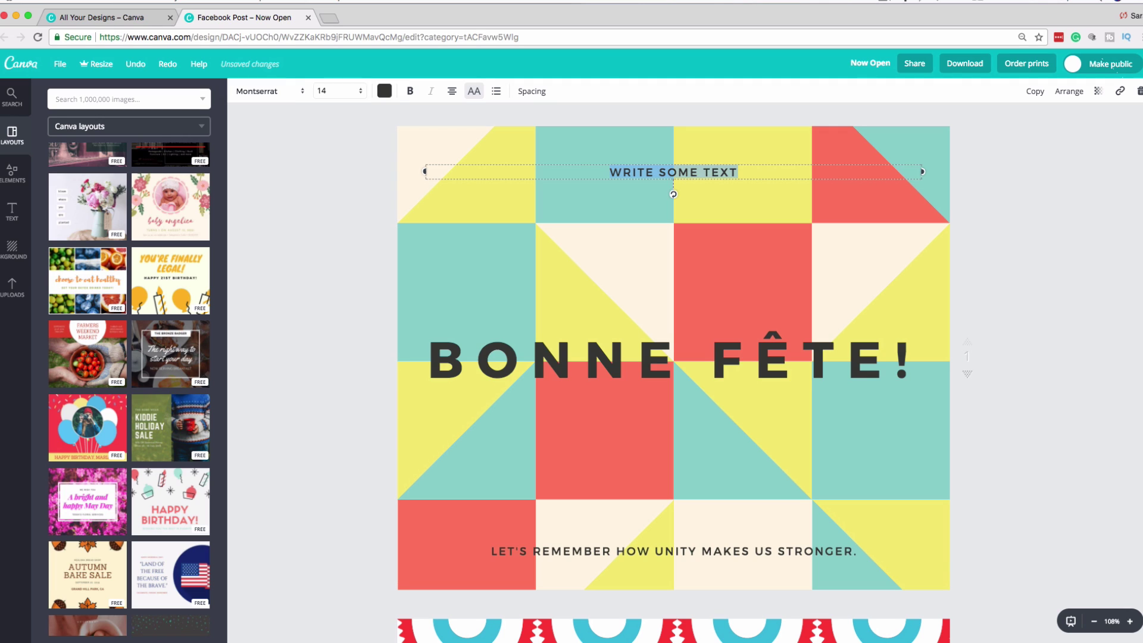
pyautogui.click(269, 91)
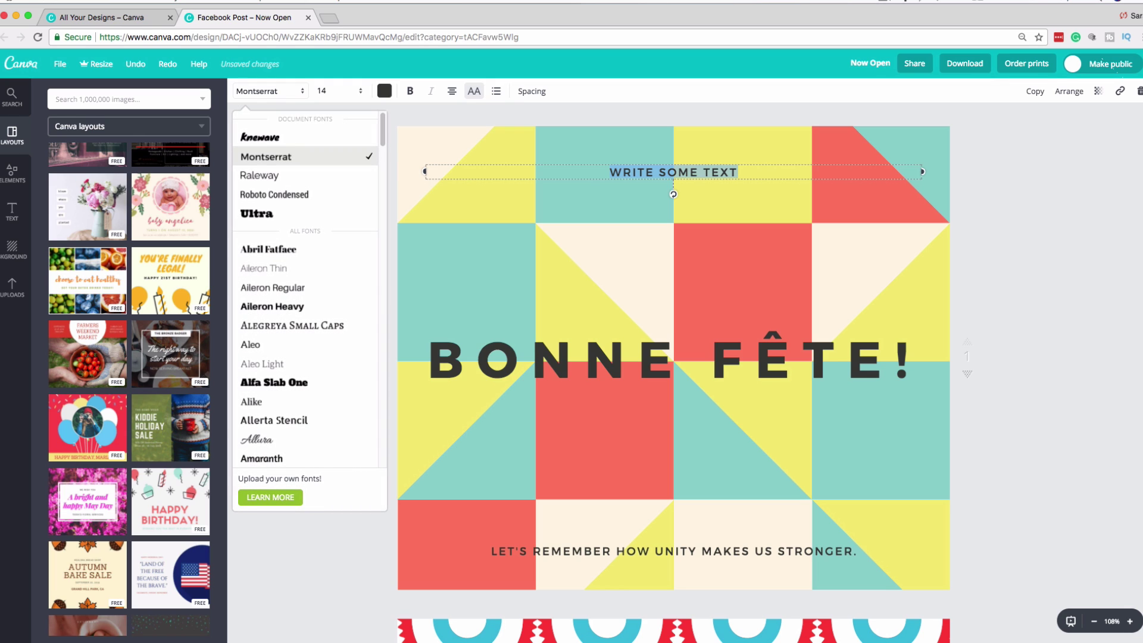
pyautogui.click(270, 90)
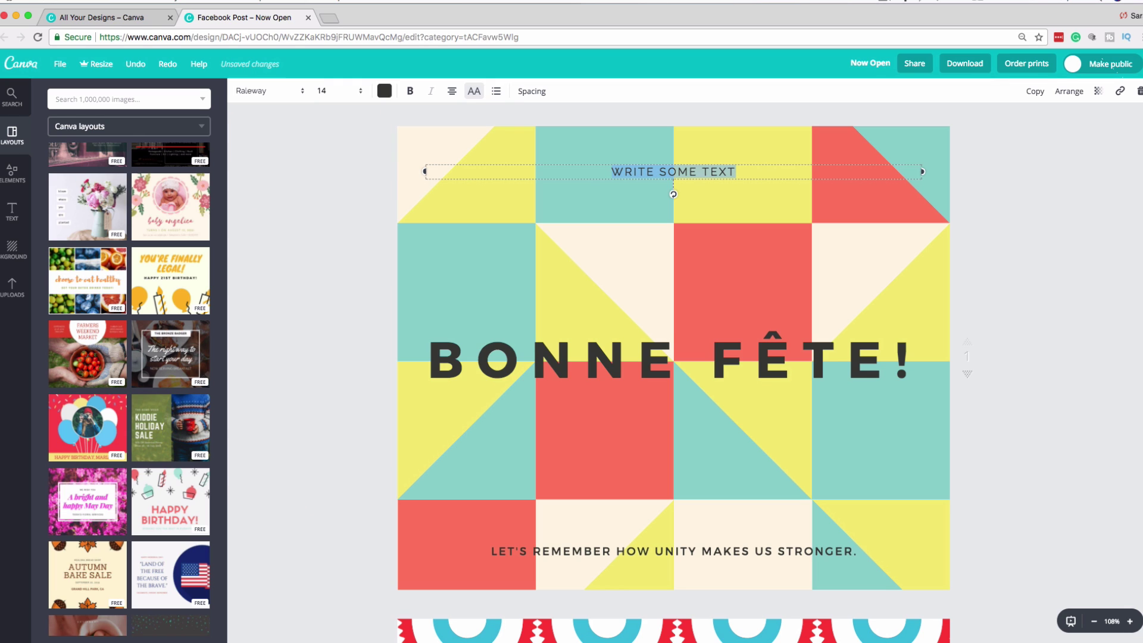
pyautogui.click(270, 90)
pyautogui.click(273, 287)
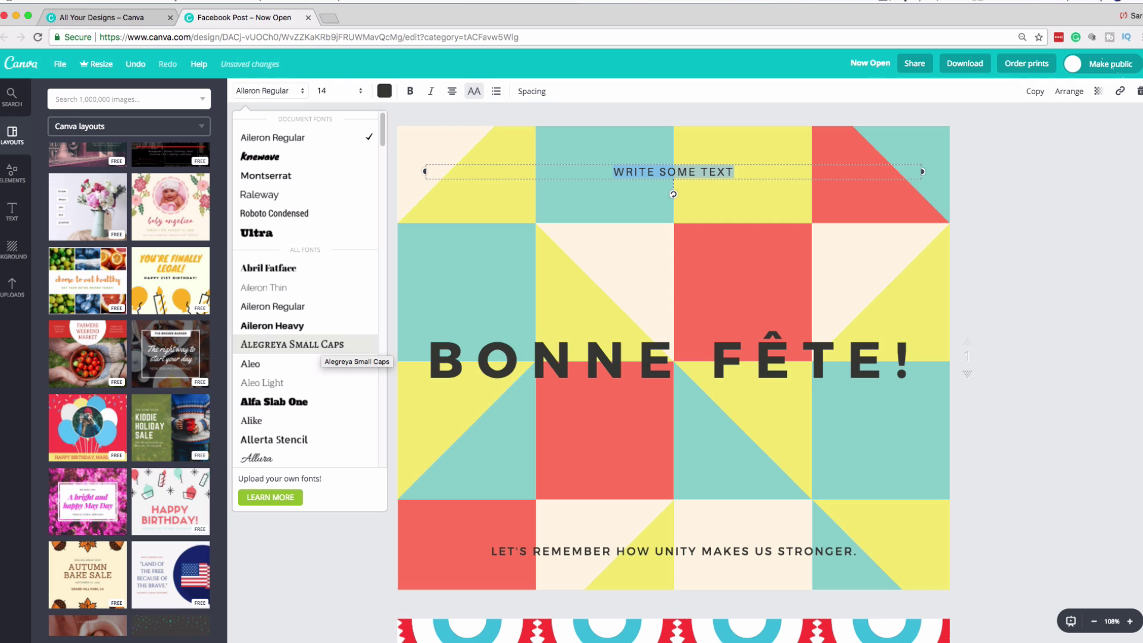
pyautogui.scroll(-3, 320, 352)
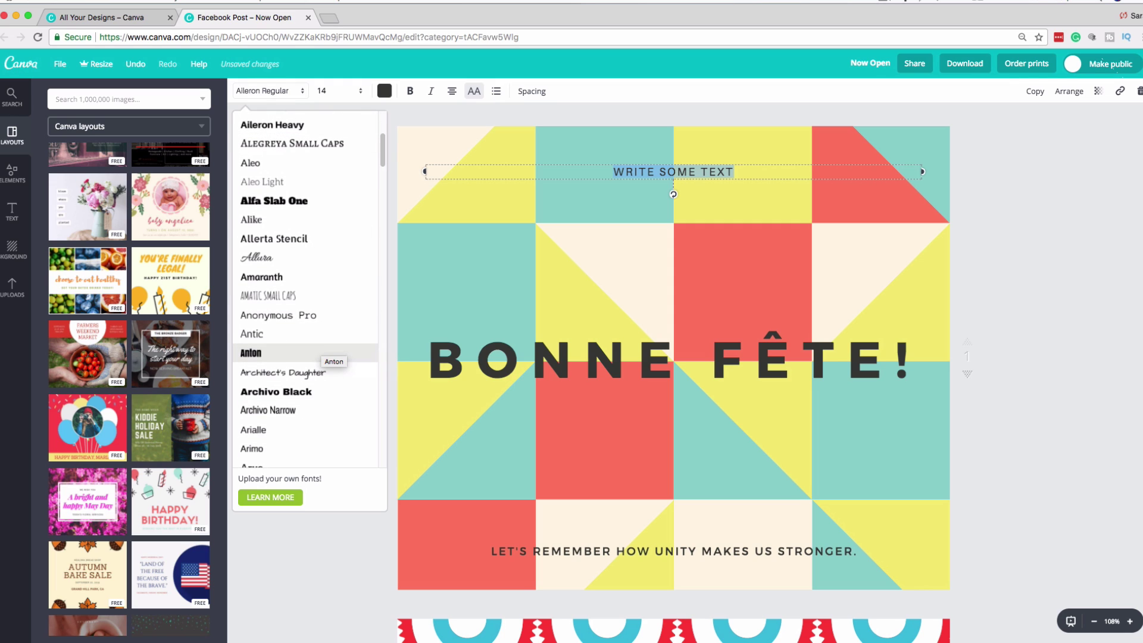
pyautogui.scroll(-4, 320, 353)
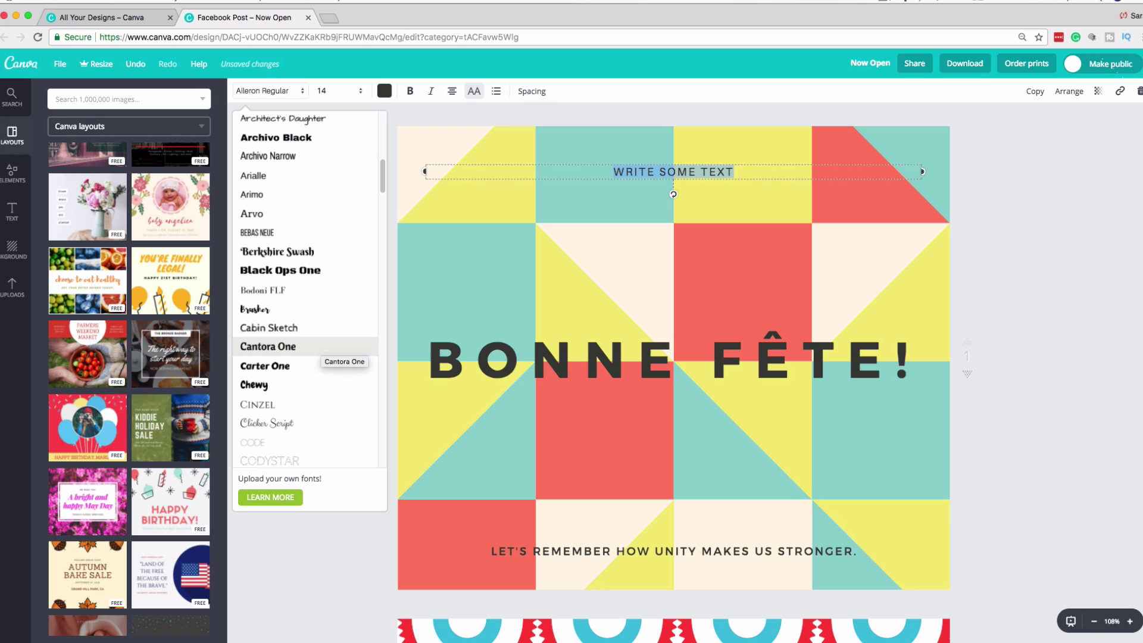
pyautogui.click(320, 350)
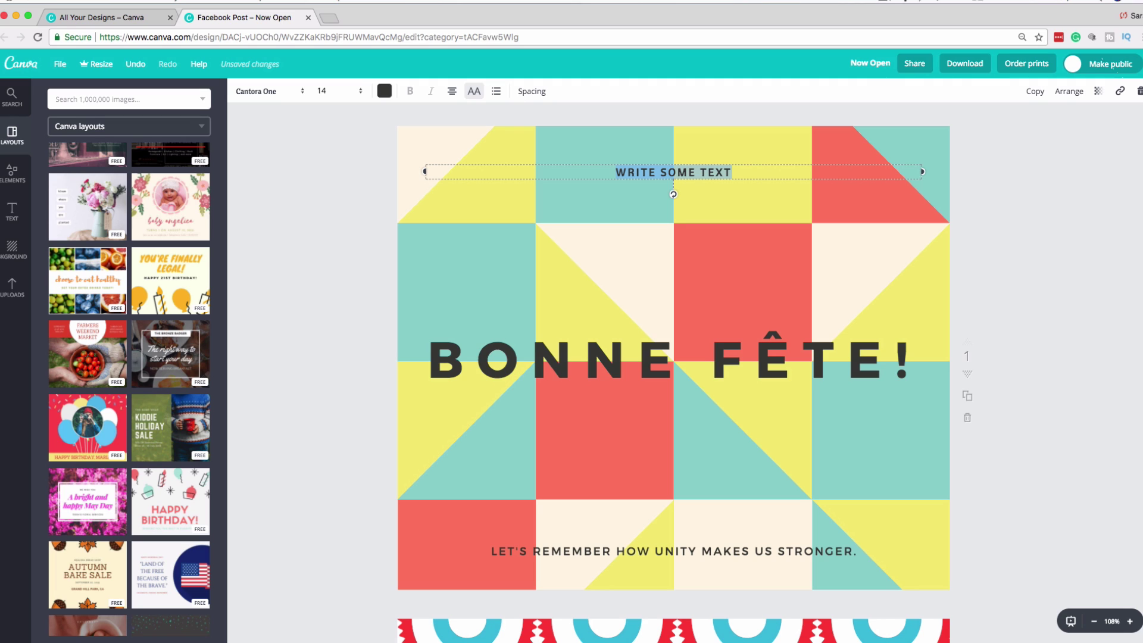
# - Set the "WRITE SOME TEXT" line to font size 21 and recolour it pink-purple with colour code d972c9
pyautogui.click(333, 91)
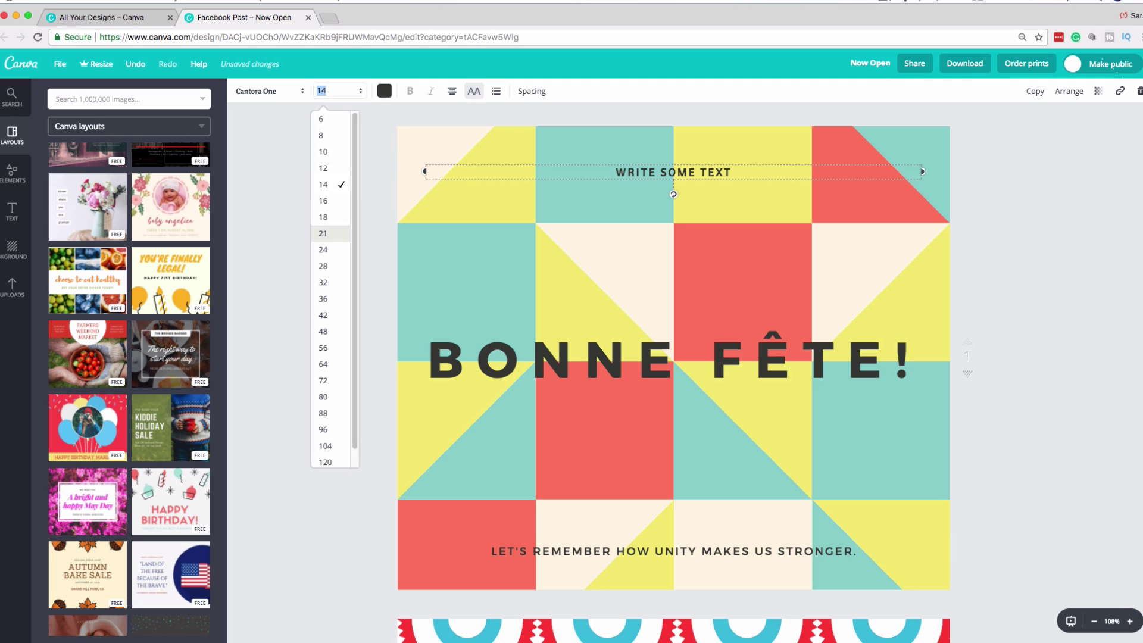
pyautogui.click(324, 233)
pyautogui.click(384, 90)
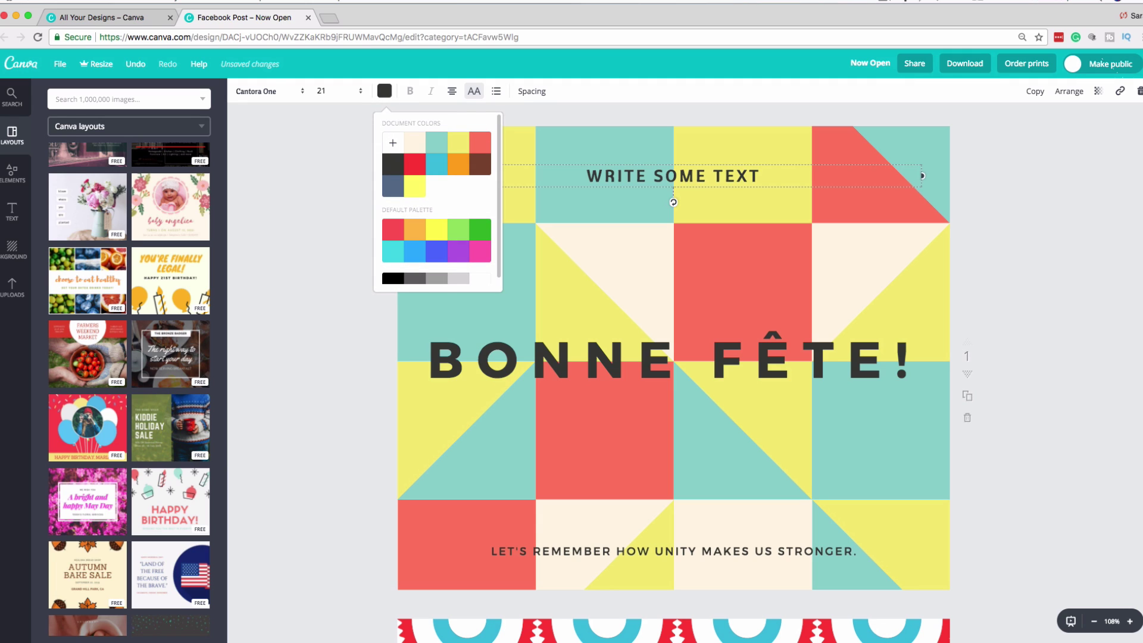
pyautogui.click(393, 143)
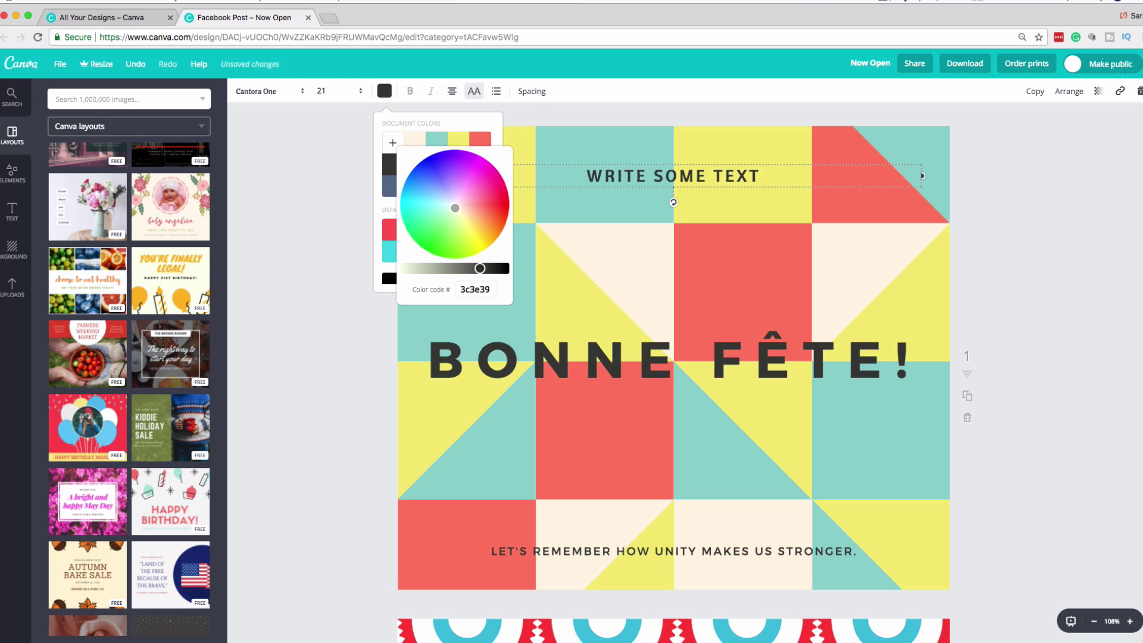
pyautogui.click(463, 180)
pyautogui.moveTo(480, 267); pyautogui.dragTo(420, 268)
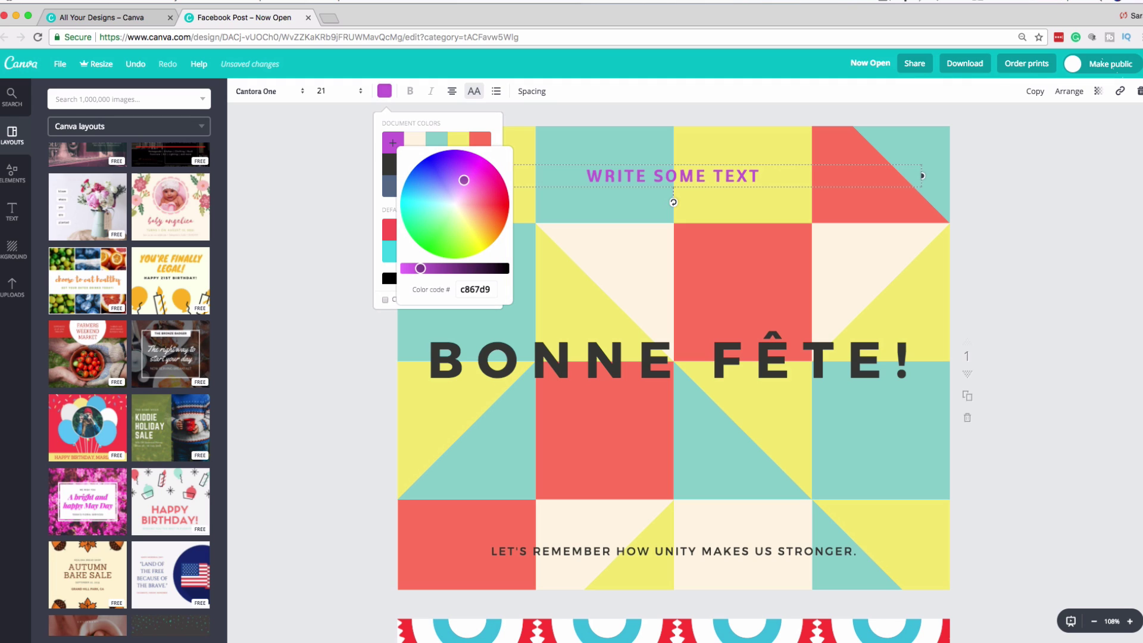
pyautogui.click(414, 213)
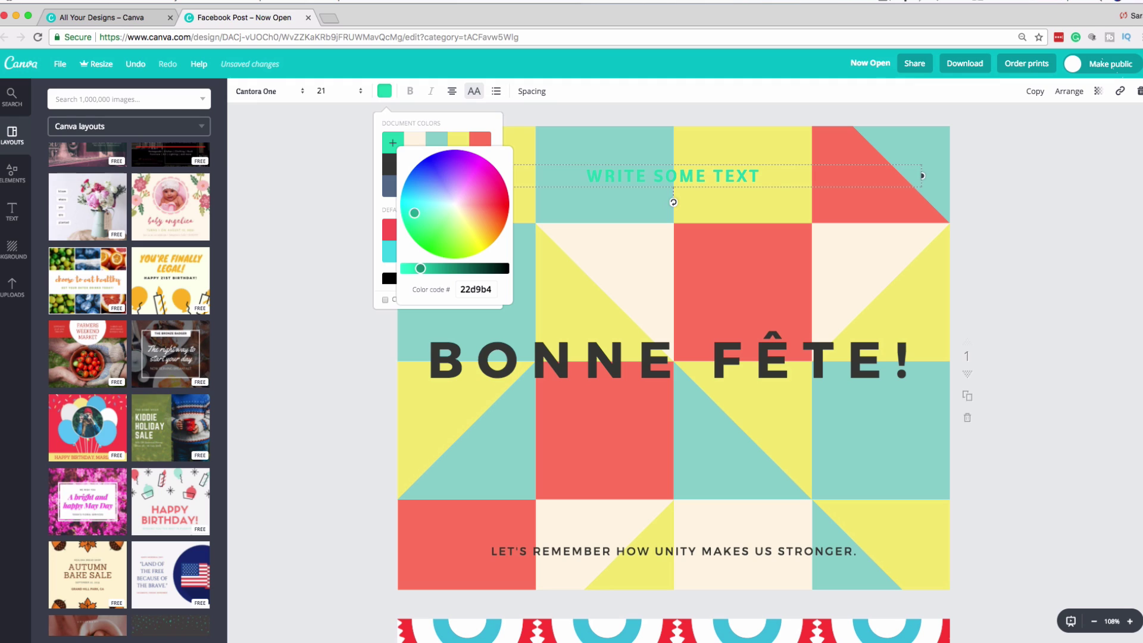
pyautogui.click(470, 186)
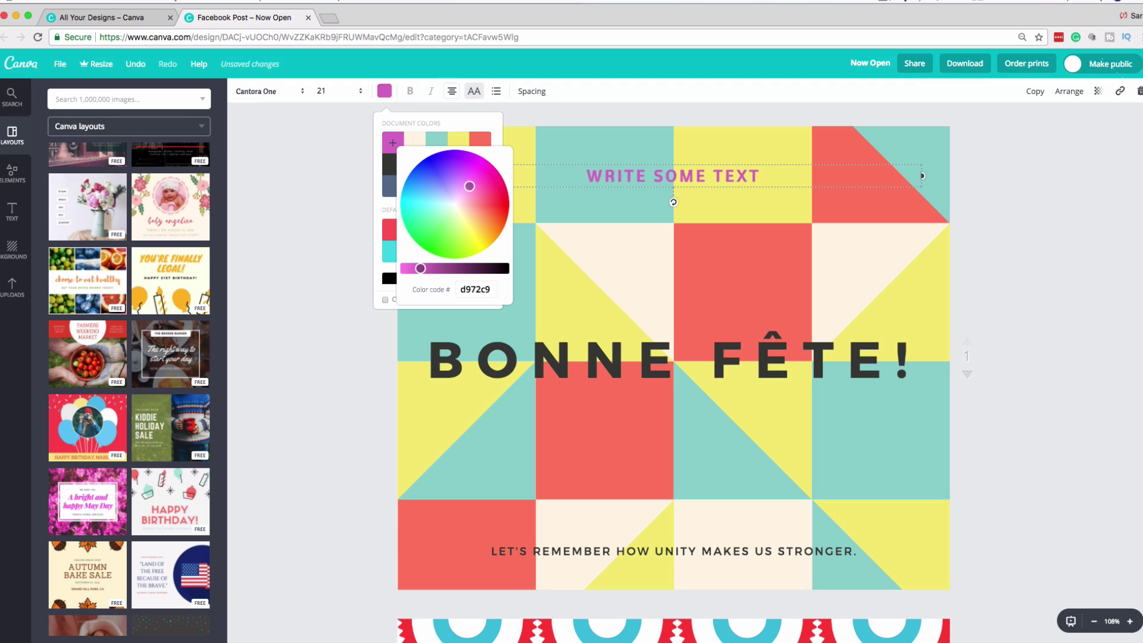
pyautogui.click(384, 91)
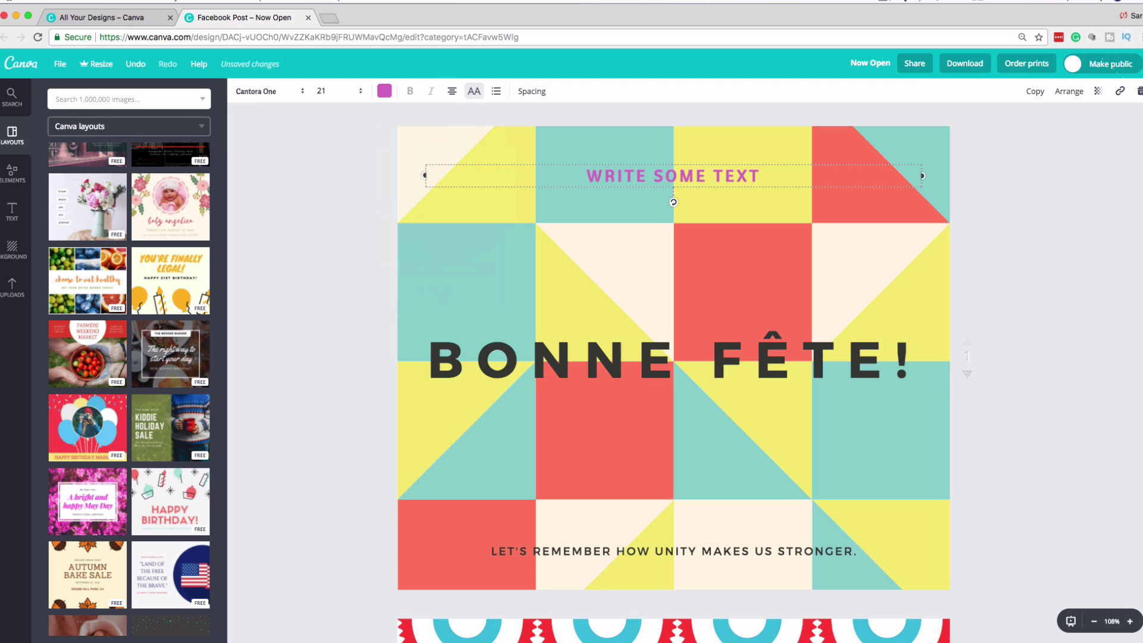
# - Set the "WRITE SOME TEXT" line's letter spacing to 360 and its line height to 1.05
pyautogui.click(452, 91)
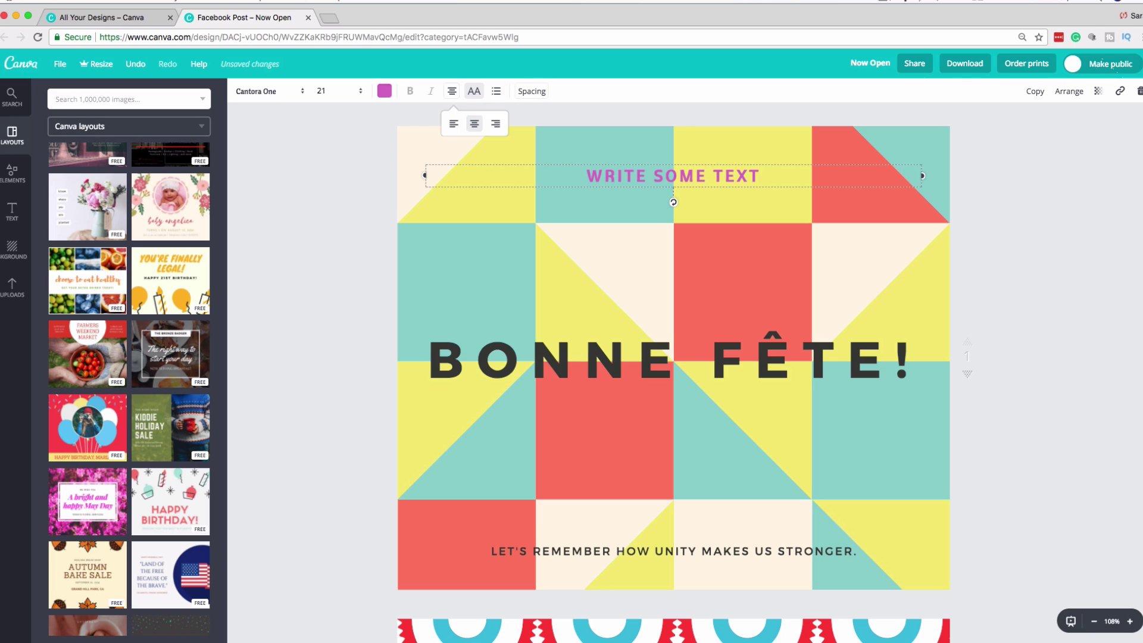
pyautogui.click(531, 91)
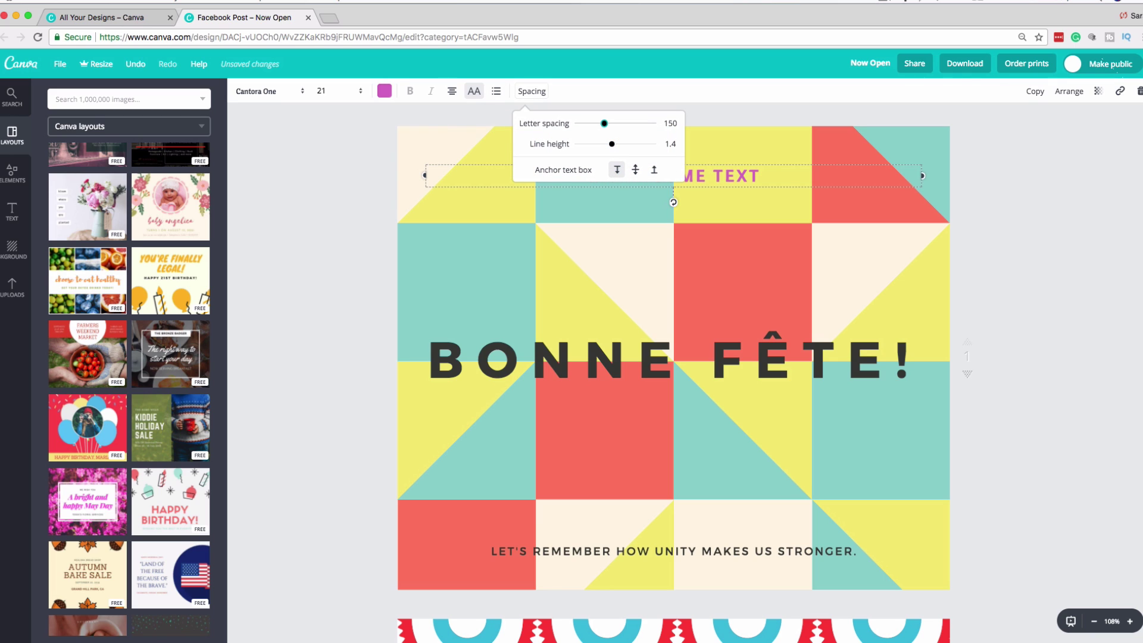
pyautogui.moveTo(604, 123)
pyautogui.mouseDown()
pyautogui.moveTo(638, 123)
pyautogui.moveTo(616, 123)
pyautogui.moveTo(598, 144)
pyautogui.mouseUp()
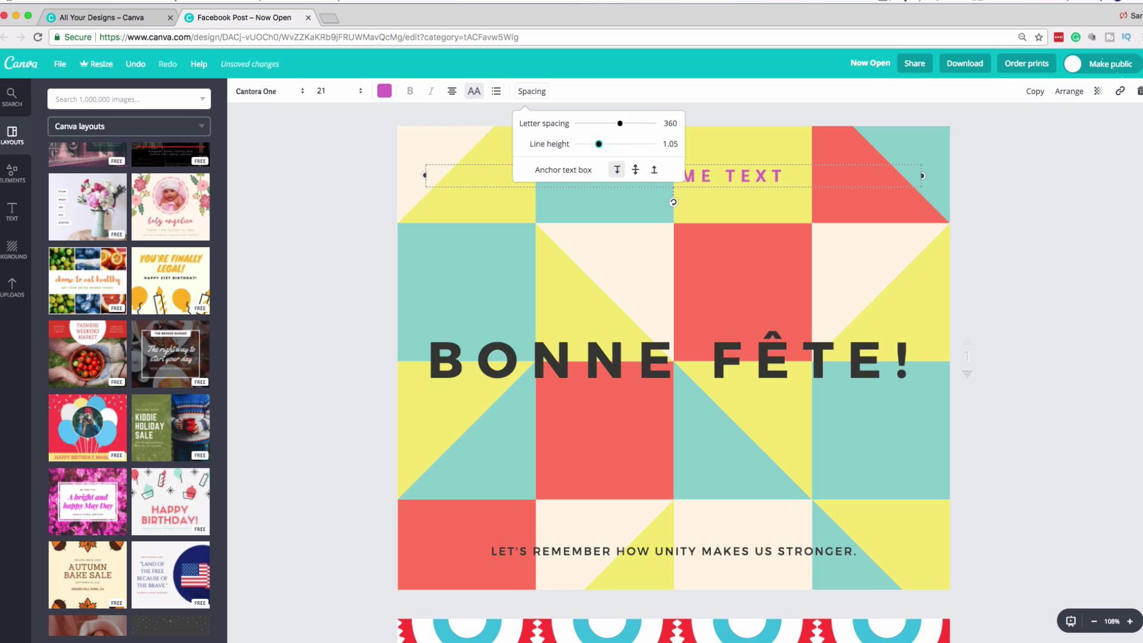
pyautogui.press('Escape')
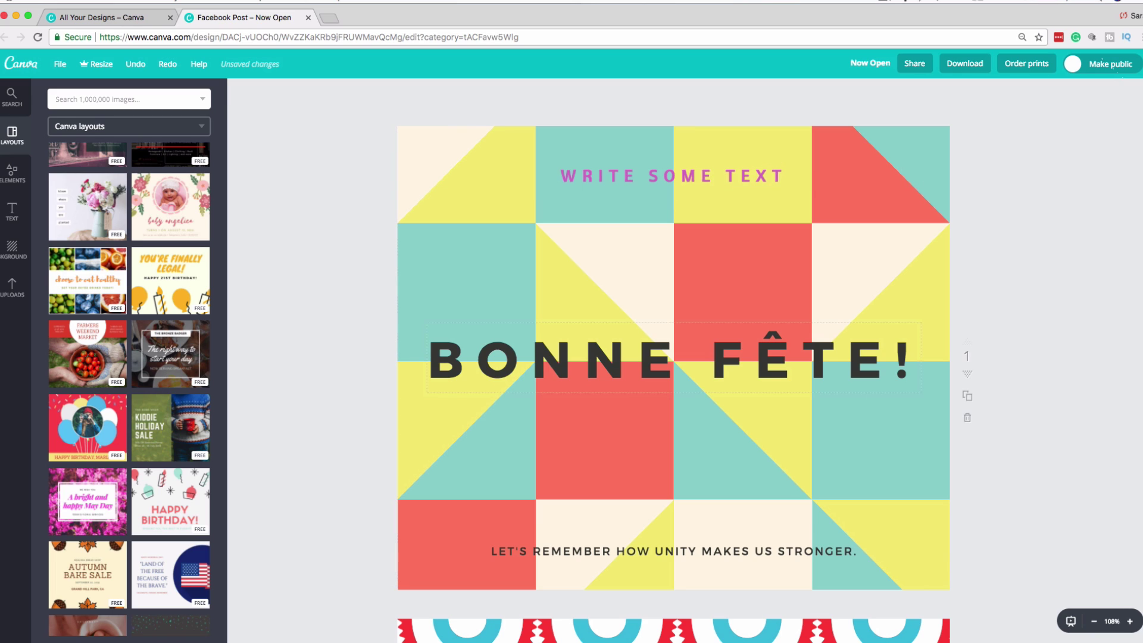
# - Replace the "BONNE FÊTE!" headline on page 1 with "TYPING"
pyautogui.click(441, 359)
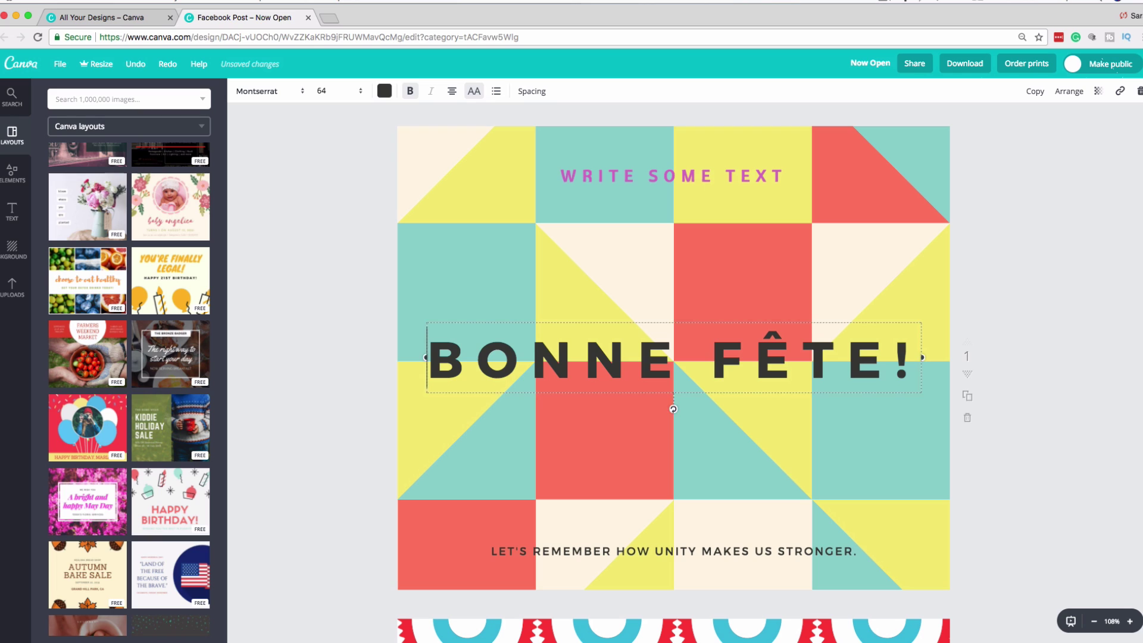
pyautogui.doubleClick(440, 359)
pyautogui.press('super+a')
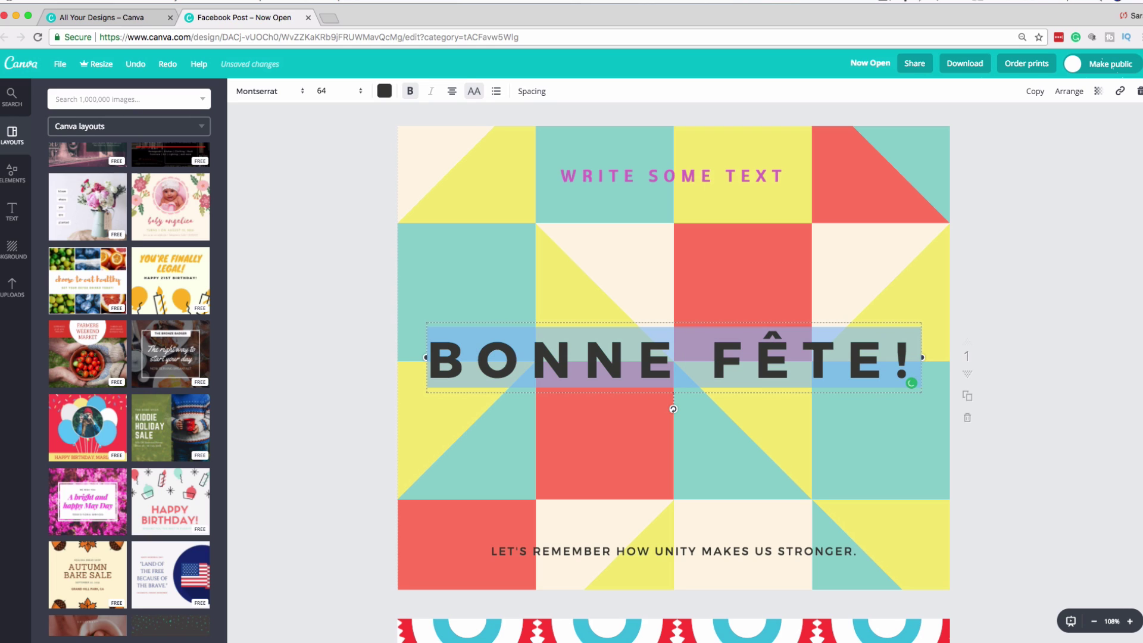
pyautogui.write('TYPING')
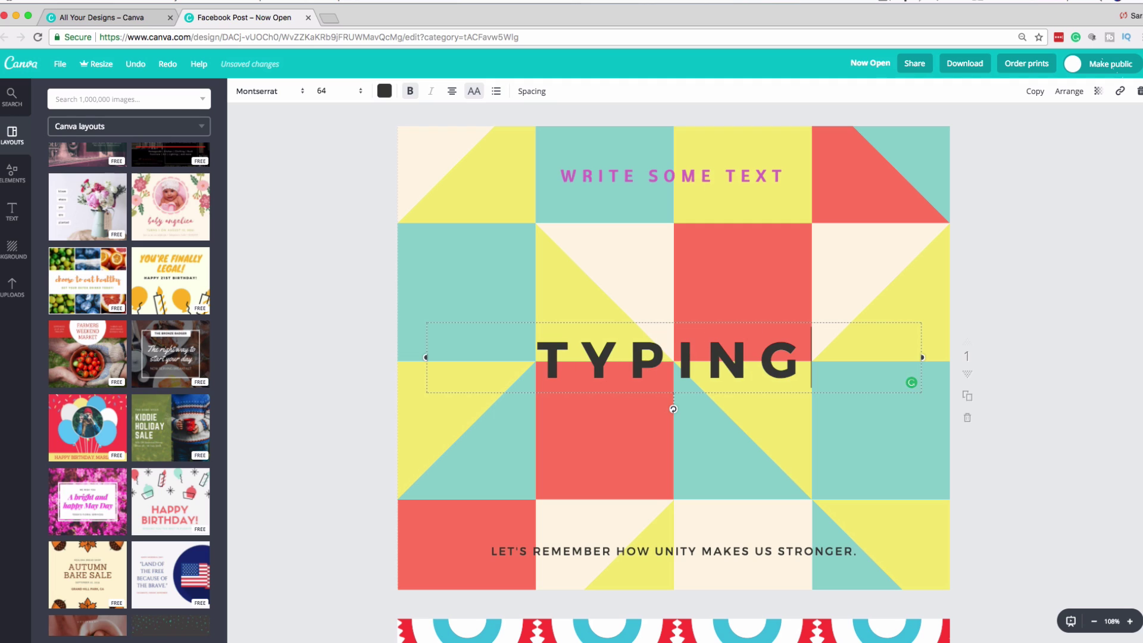
pyautogui.click(536, 357)
pyautogui.press('super+a')
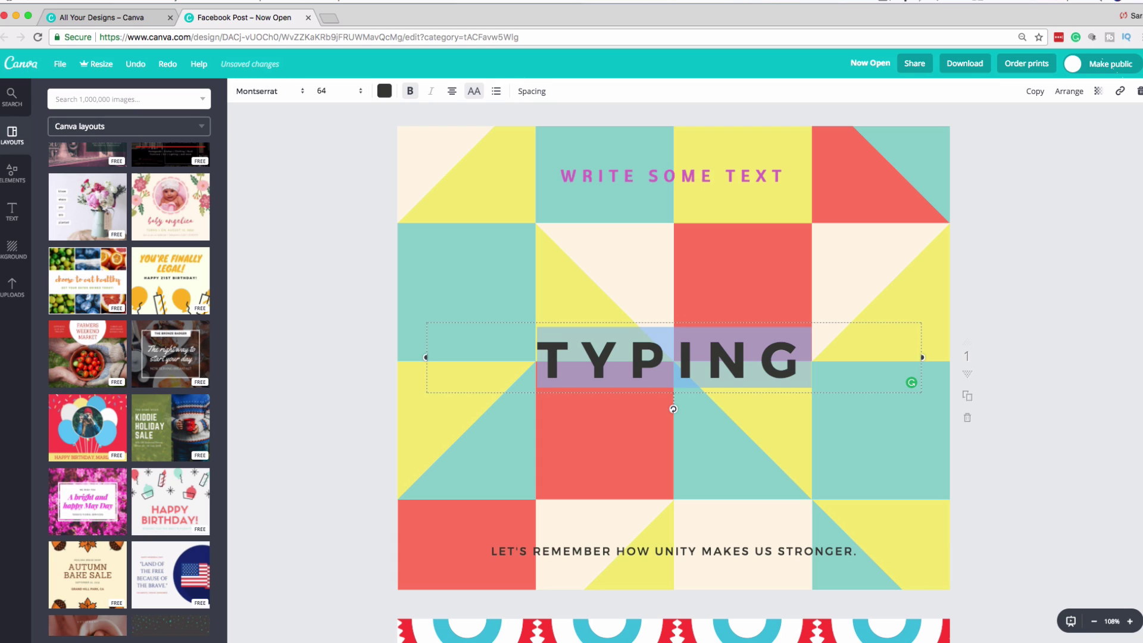
pyautogui.press('Escape')
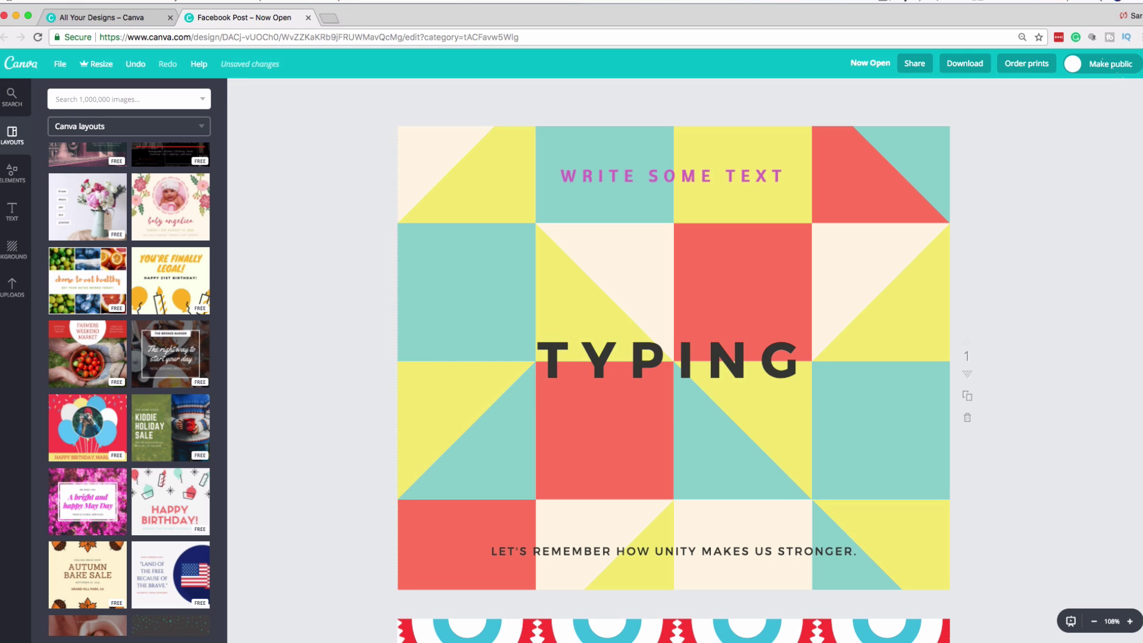
# - Recolour the cream parts of page 1's geometric background bright magenta using a custom colour
pyautogui.click(744, 428)
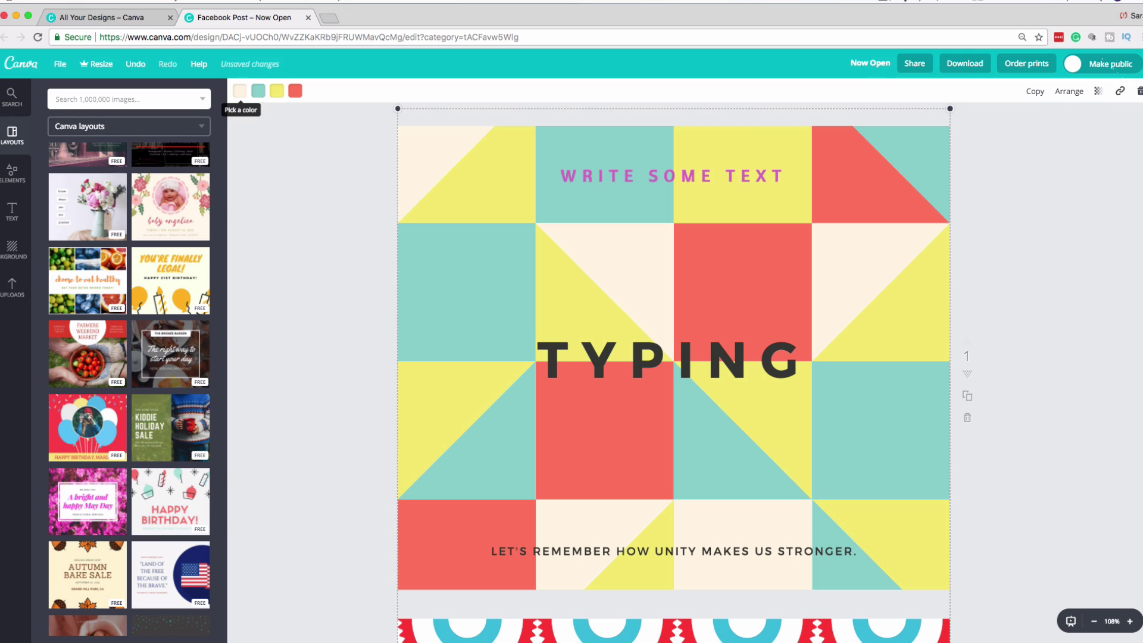
pyautogui.click(239, 90)
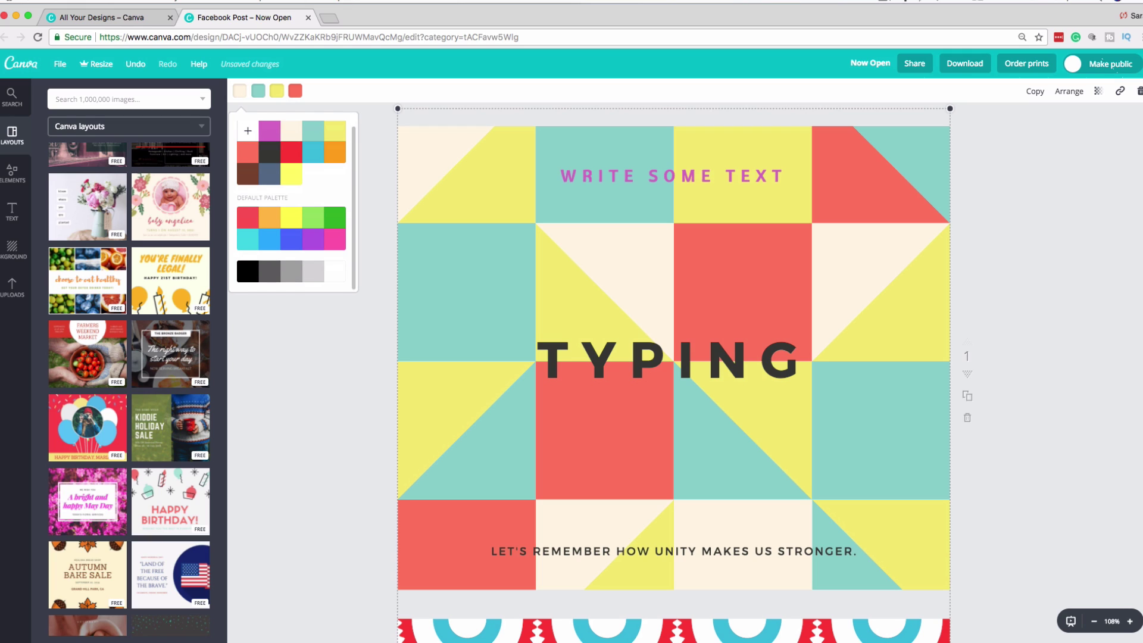
pyautogui.click(247, 142)
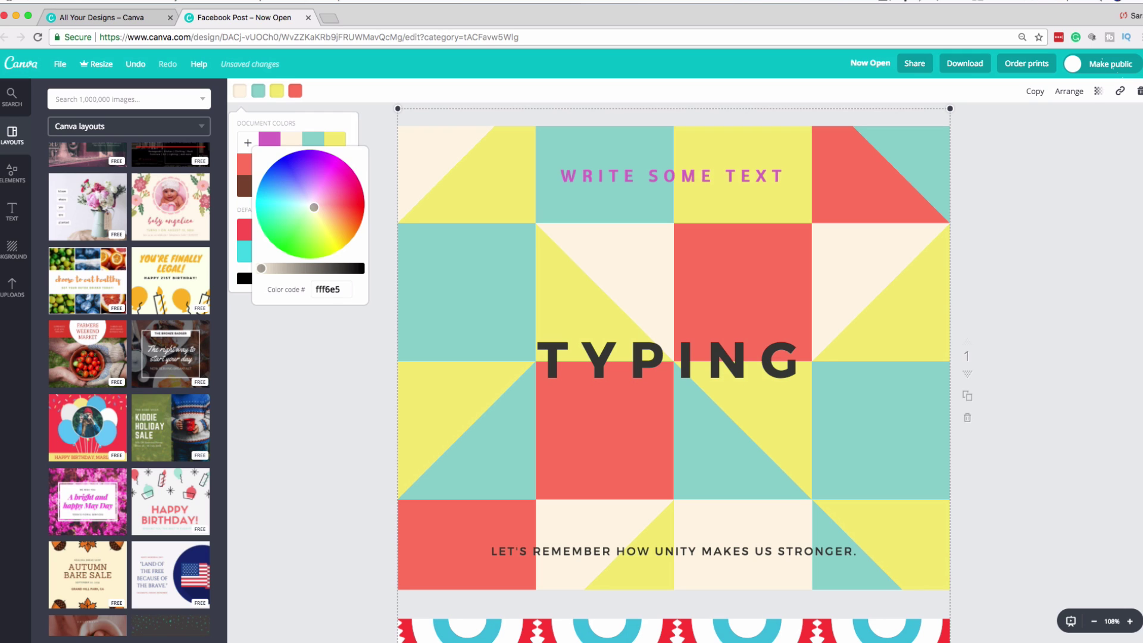
pyautogui.moveTo(314, 207); pyautogui.dragTo(324, 181)
# - Recolour the background pattern's yellow parts pale aqua and its red parts blue with colour code 50b6ff
pyautogui.click(277, 91)
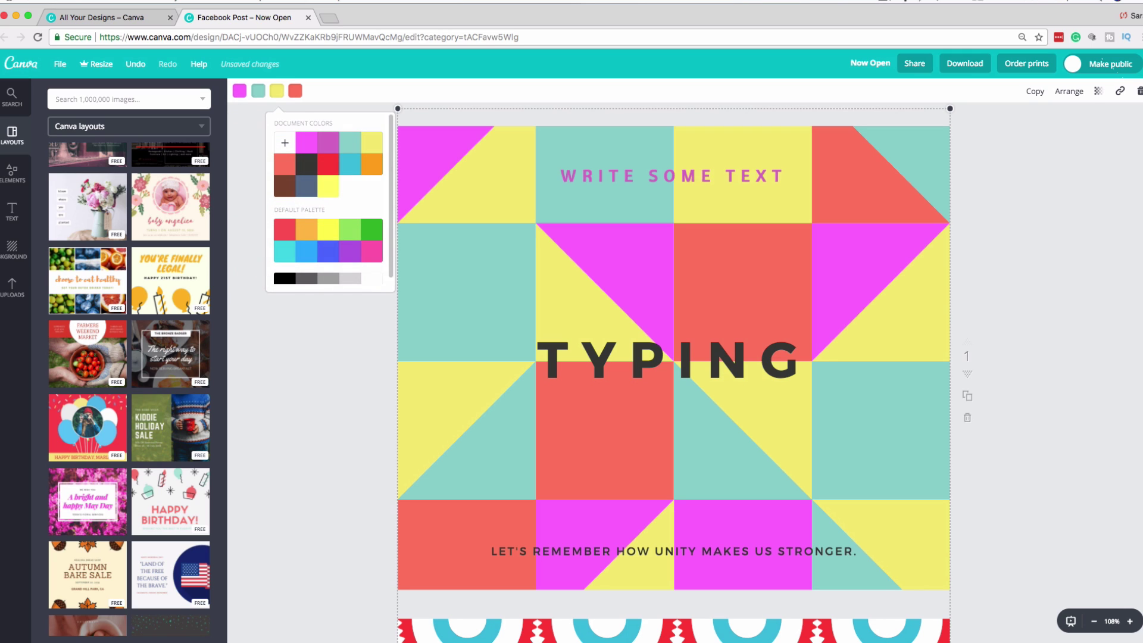
pyautogui.click(284, 142)
pyautogui.moveTo(360, 225); pyautogui.dragTo(335, 189)
pyautogui.click(295, 90)
pyautogui.click(303, 143)
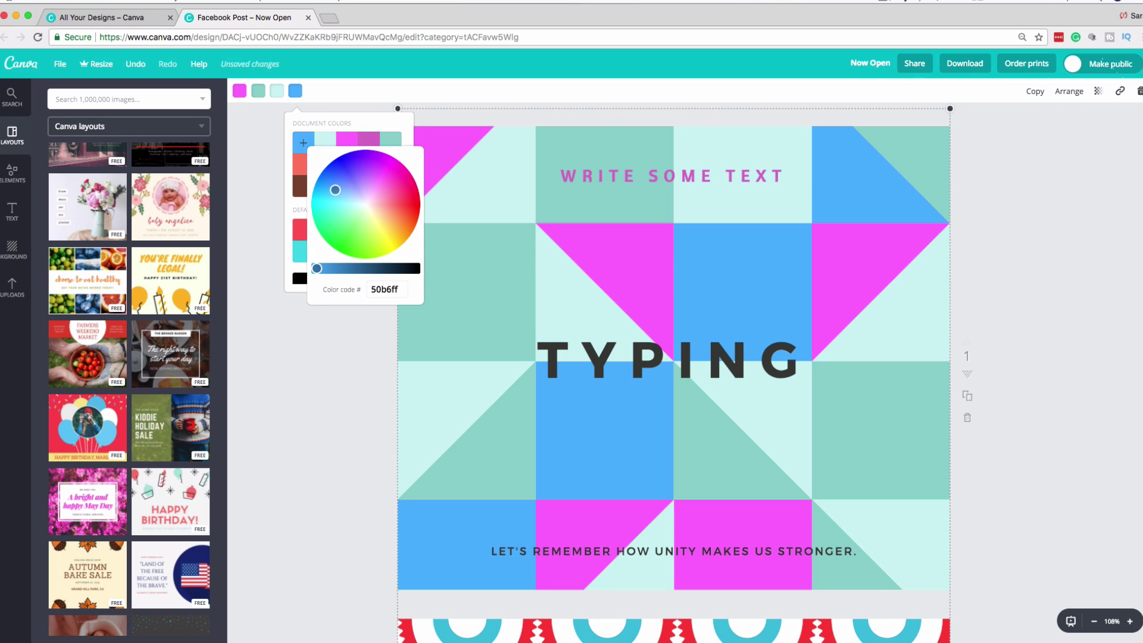
pyautogui.click(295, 90)
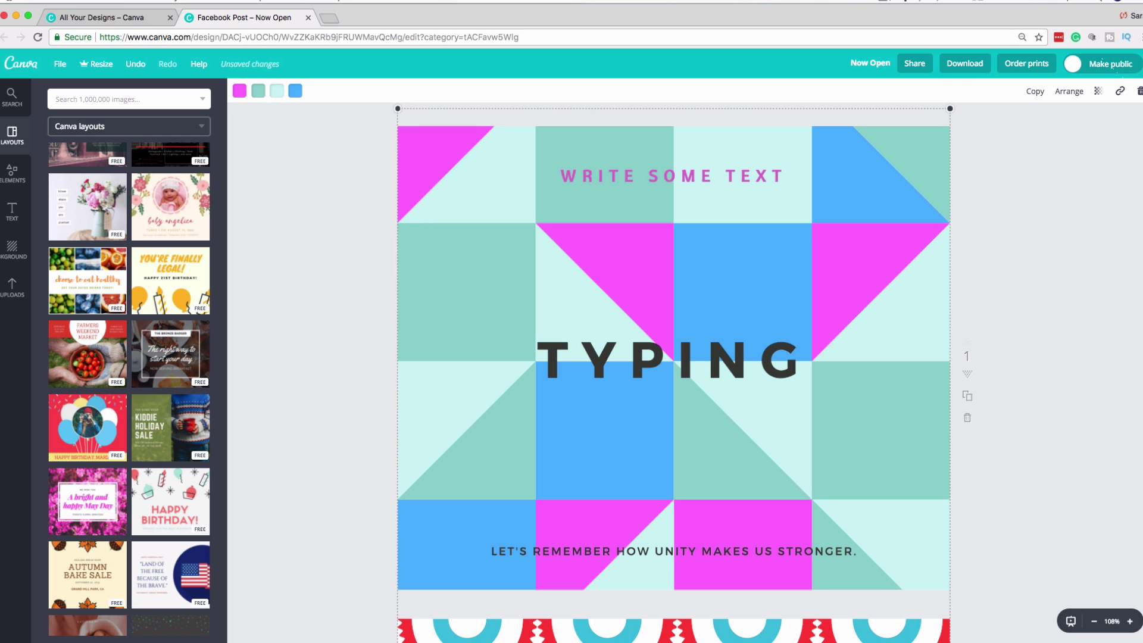
# - Delete all three beer bottle illustrations from the "LET'S BBQ TO FREEDOM" design on page 2
pyautogui.scroll(-10, 673, 369)
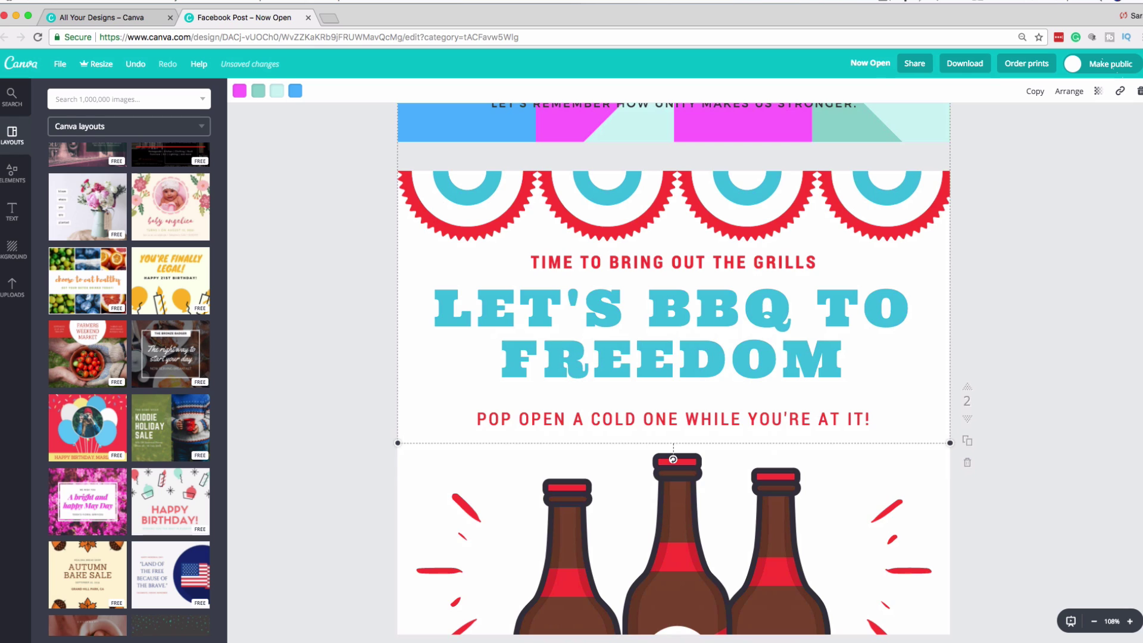
pyautogui.scroll(-2, 673, 369)
pyautogui.click(677, 452)
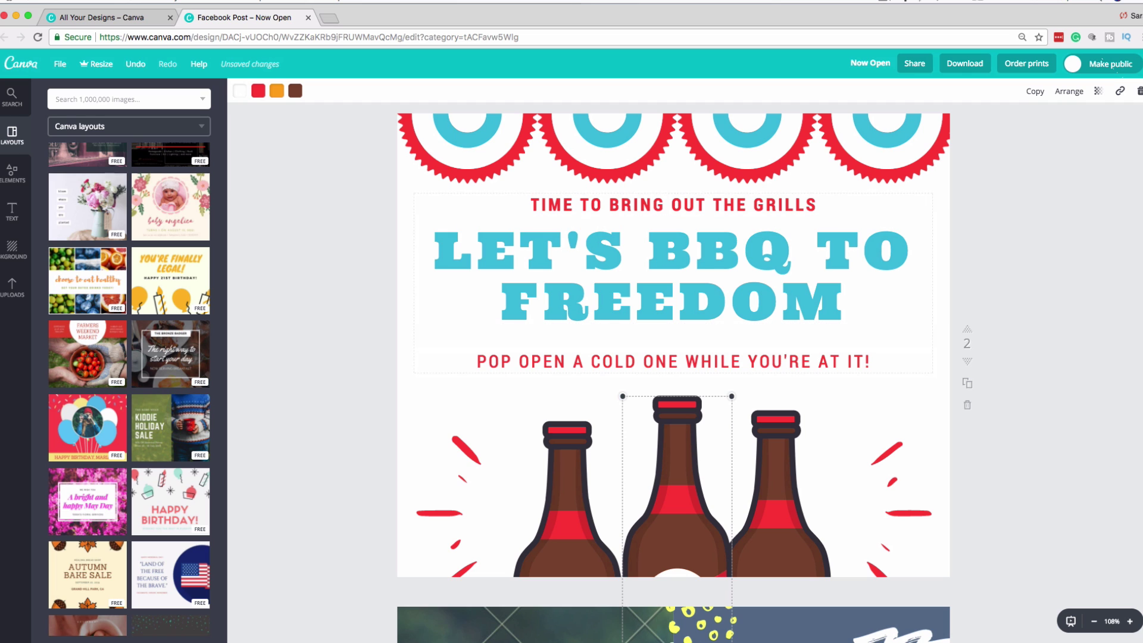
pyautogui.scroll(3, 673, 369)
pyautogui.scroll(-3, 673, 369)
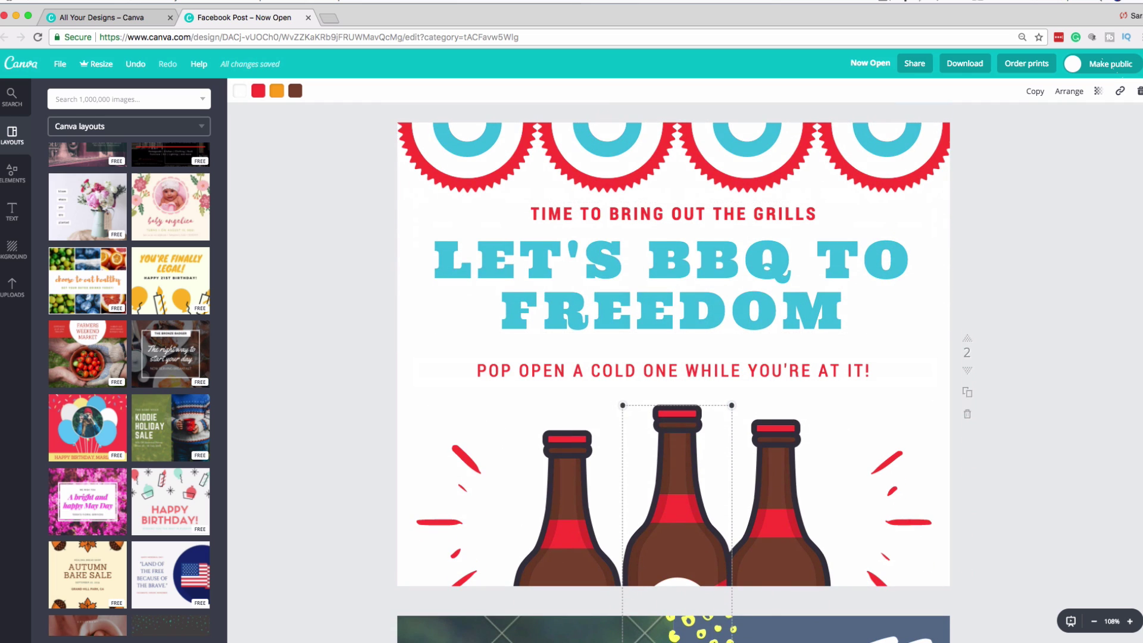
pyautogui.scroll(1, 673, 369)
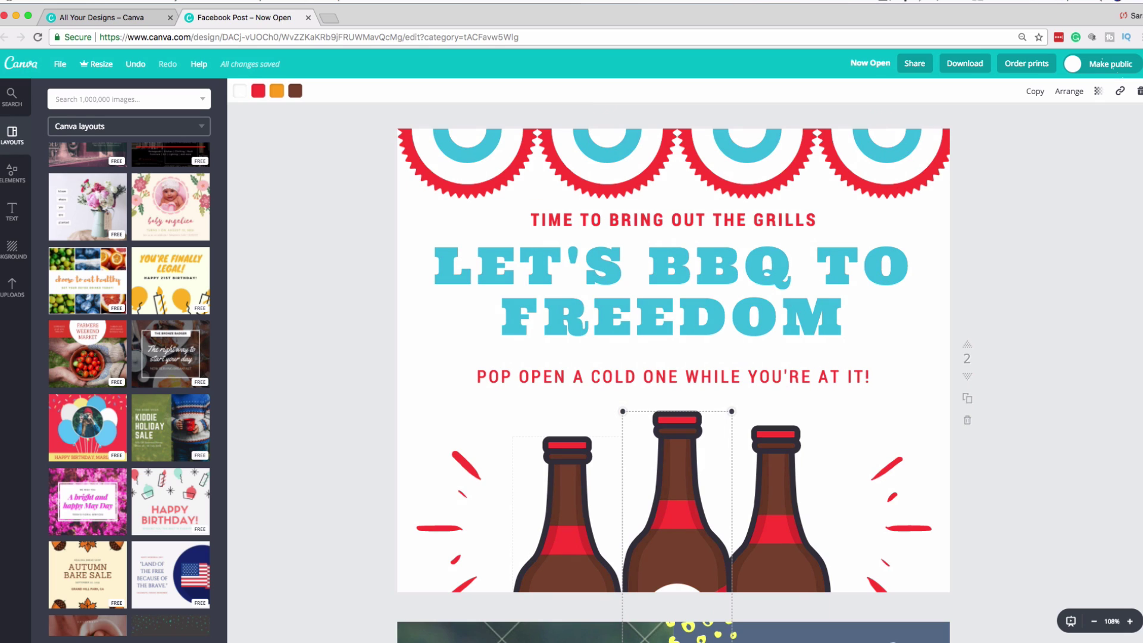
pyautogui.hotkey('ctrl', 'z')
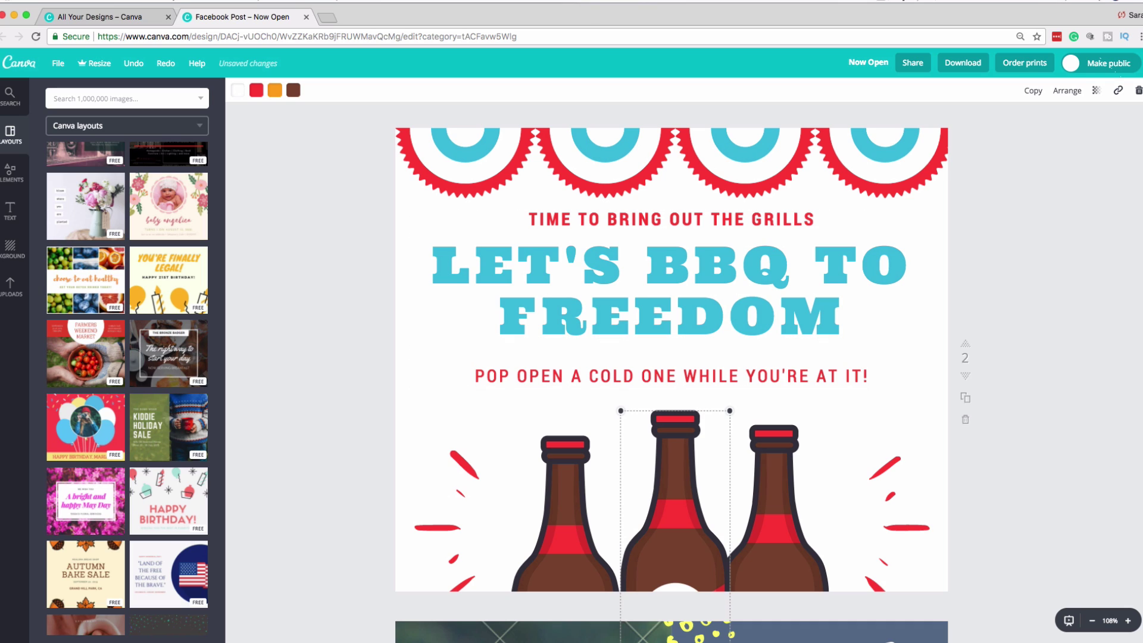
pyautogui.press('Delete')
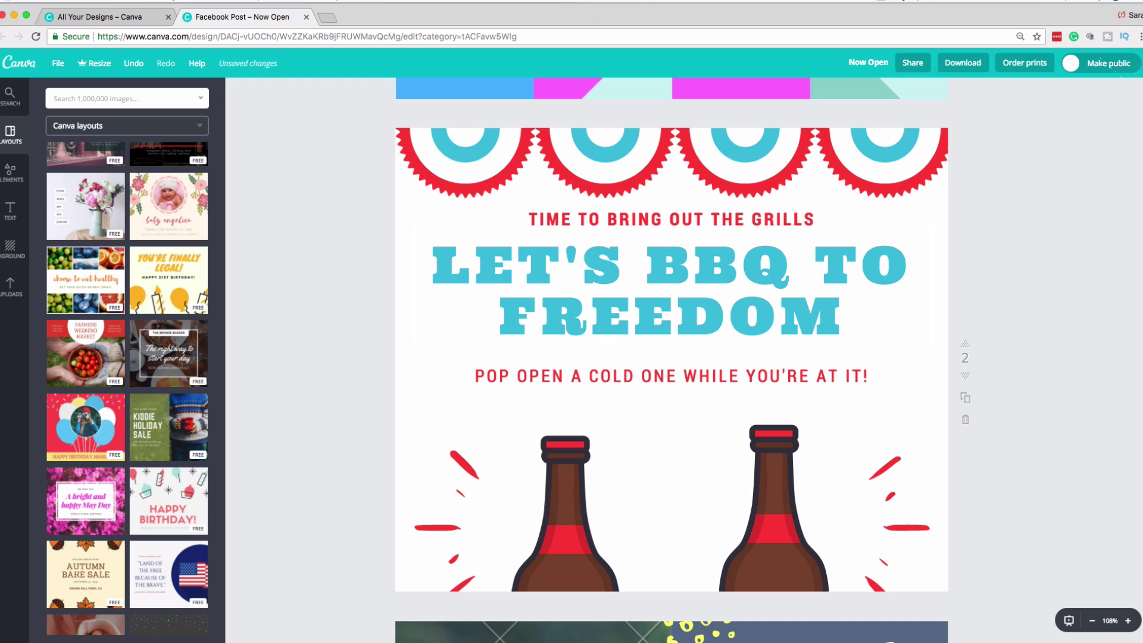
pyautogui.click(773, 506)
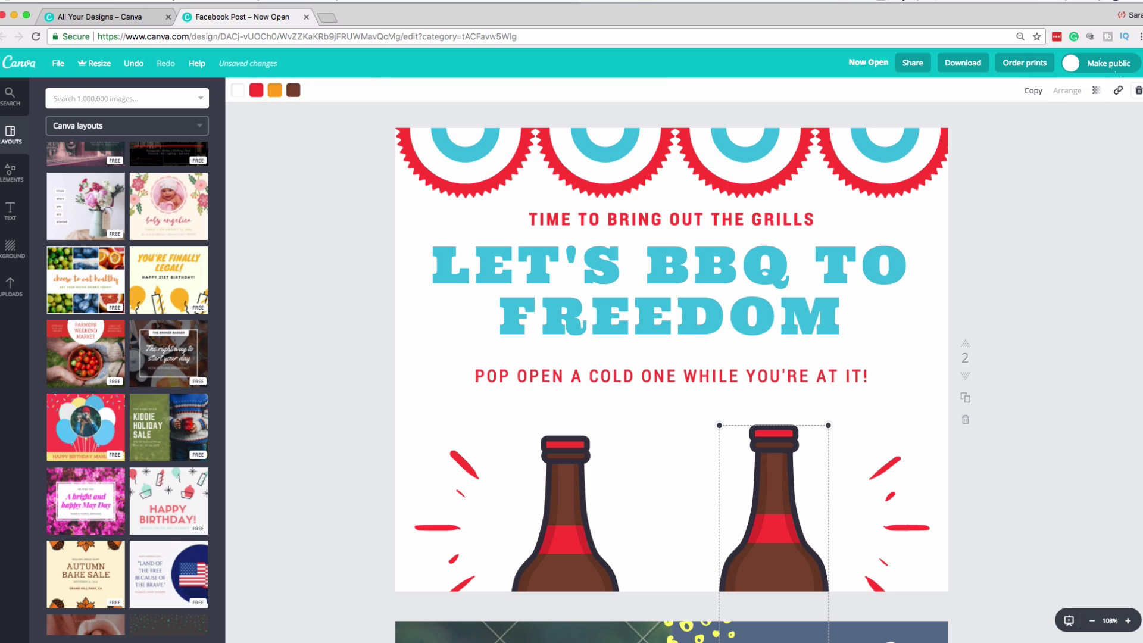
pyautogui.click(1137, 91)
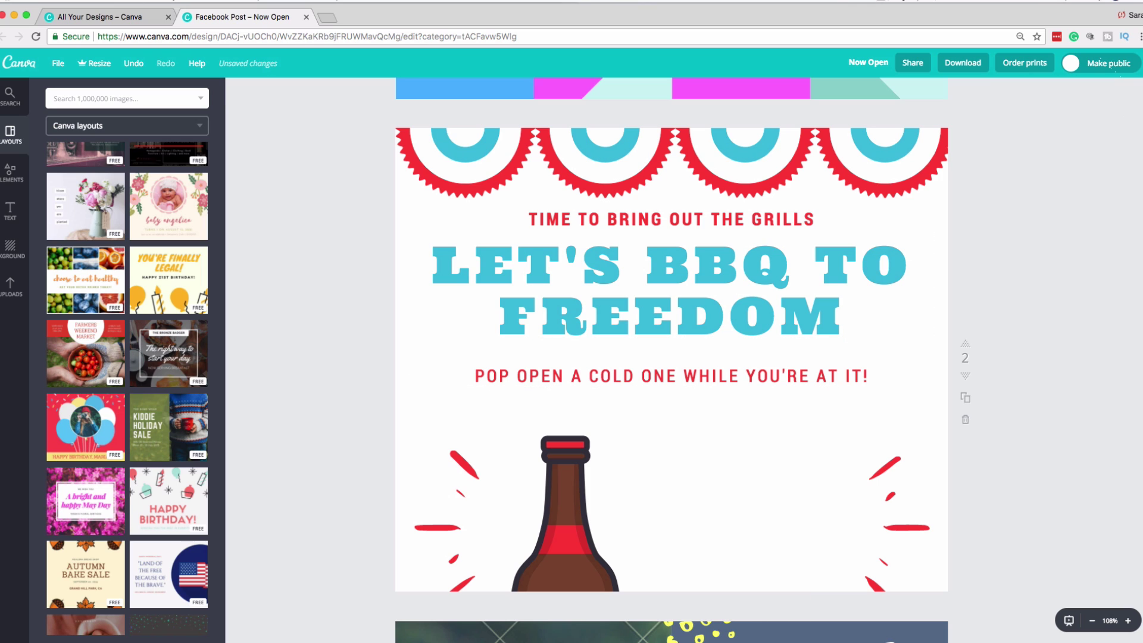
pyautogui.click(565, 512)
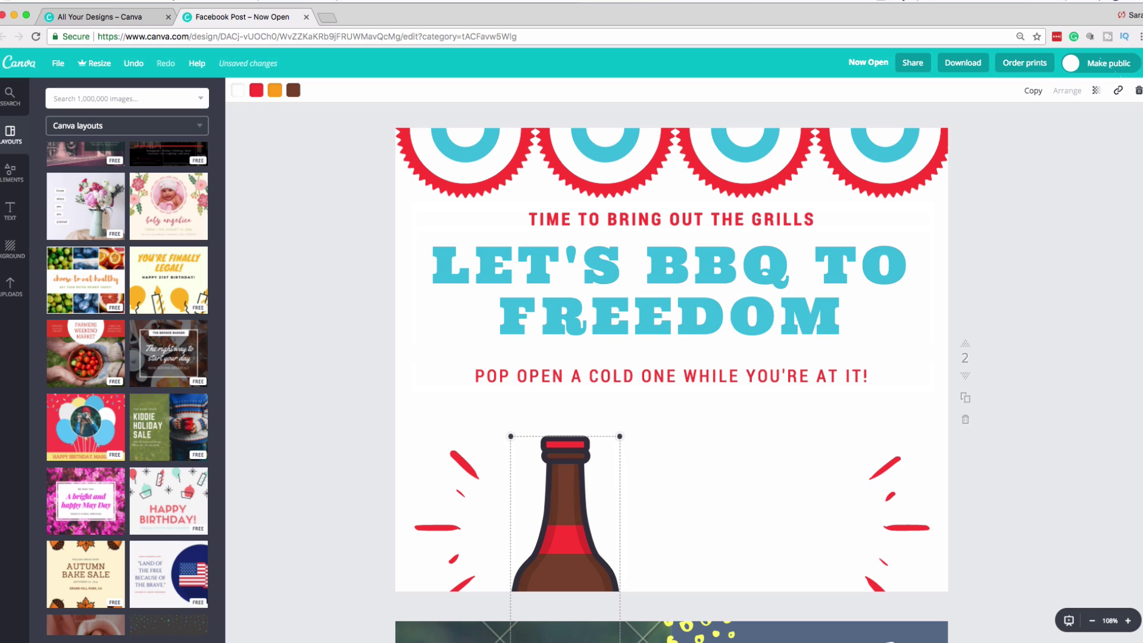
pyautogui.press('Delete')
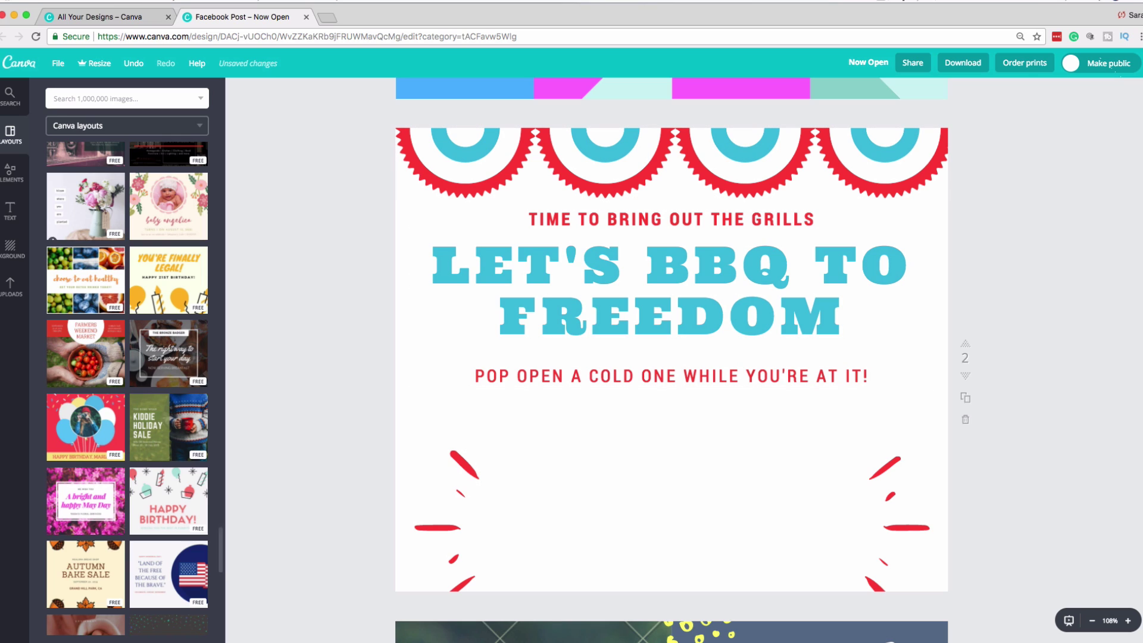
# - Look through the free shapes in the elements library, from plain outlines and badges to the coloured circles, triangles and stars
pyautogui.click(13, 181)
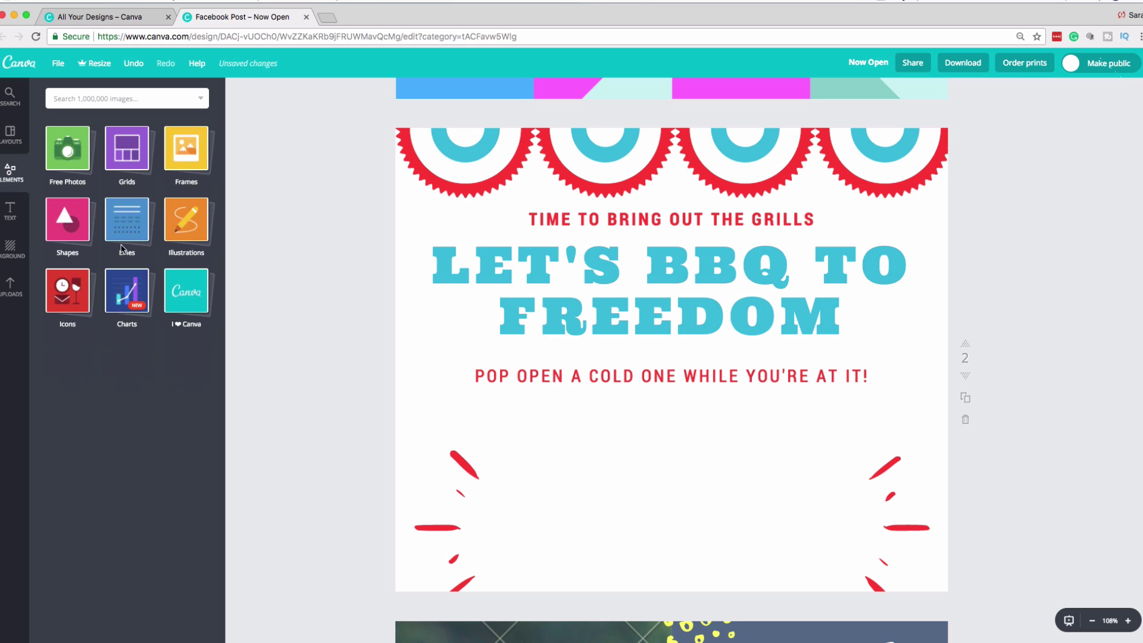
pyautogui.click(76, 232)
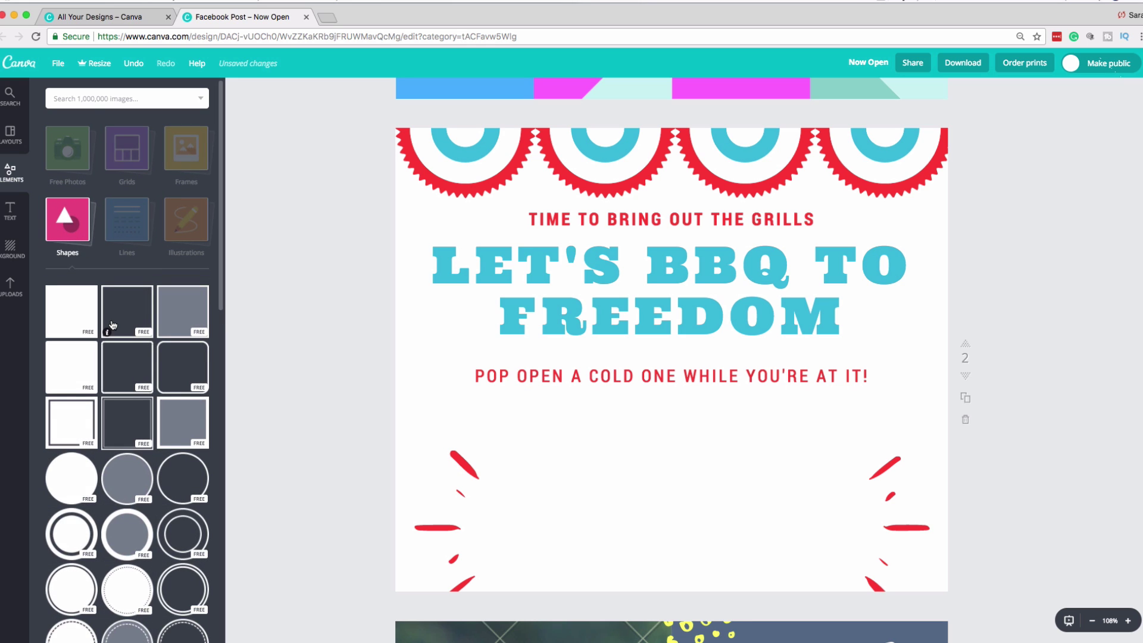
pyautogui.scroll(-10, 112, 324)
pyautogui.scroll(-5, 112, 325)
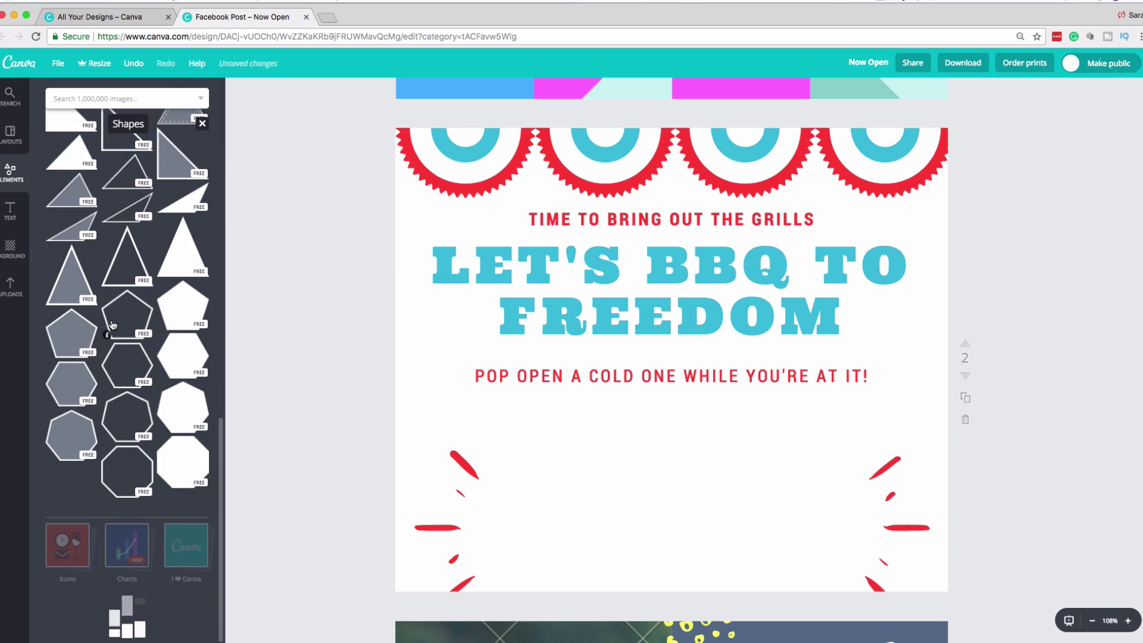
pyautogui.scroll(-8, 113, 324)
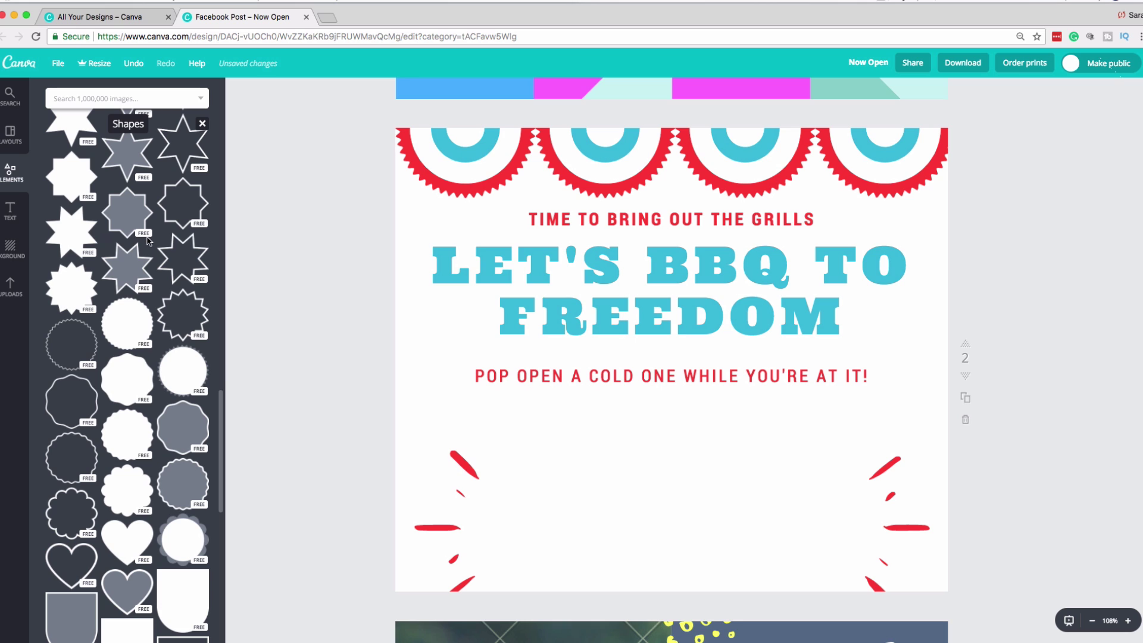
pyautogui.scroll(-8, 169, 418)
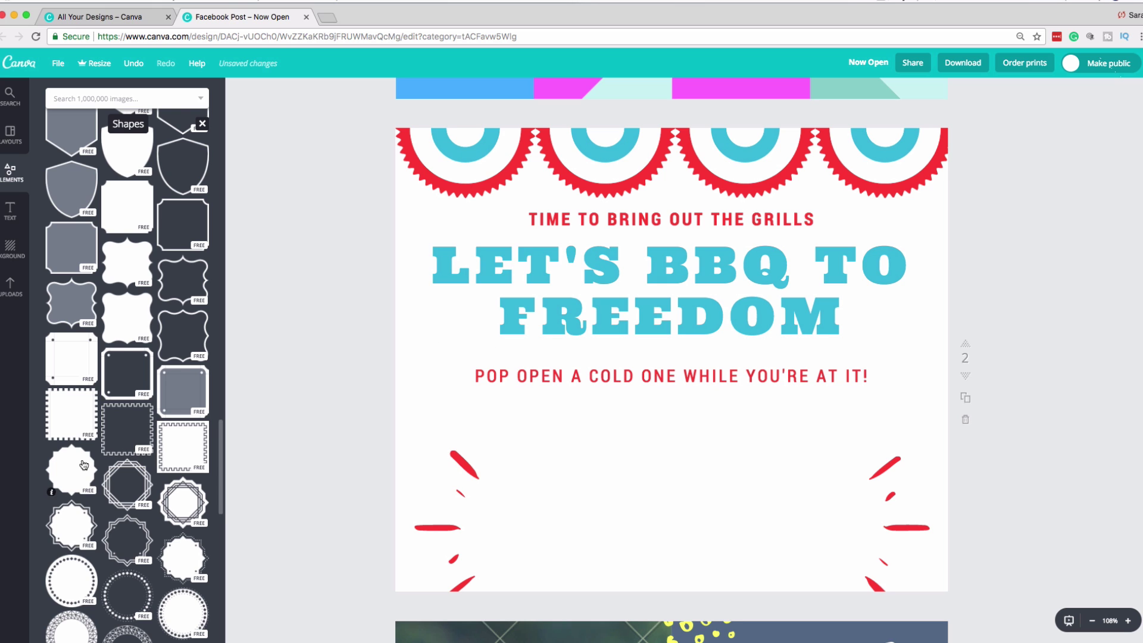
pyautogui.scroll(-10, 83, 465)
pyautogui.scroll(-6, 84, 465)
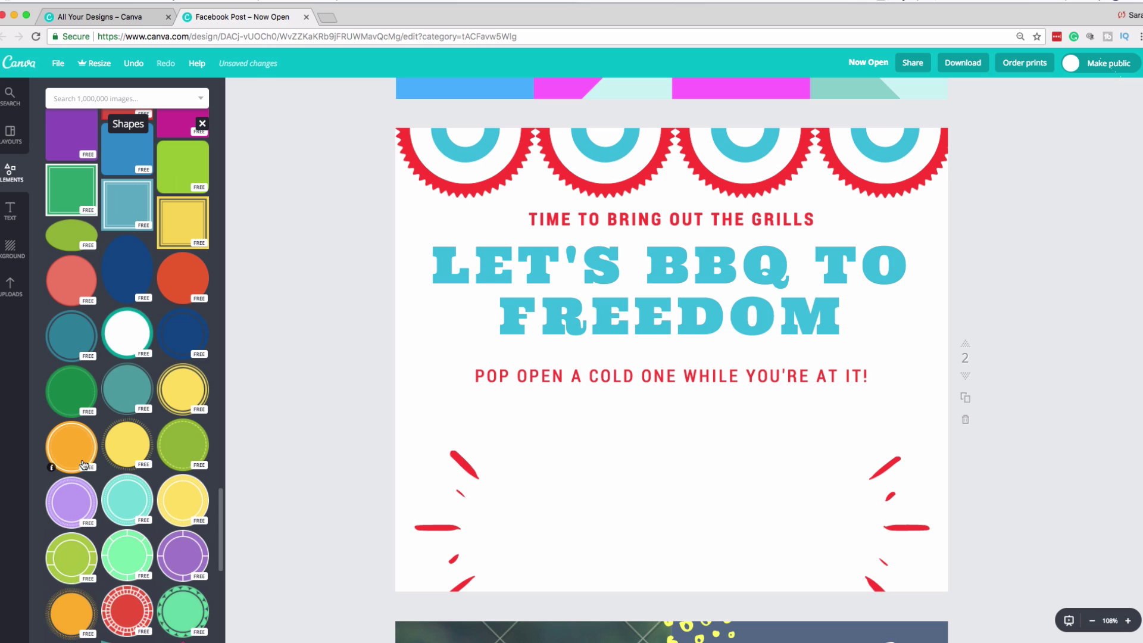
pyautogui.scroll(-6, 83, 465)
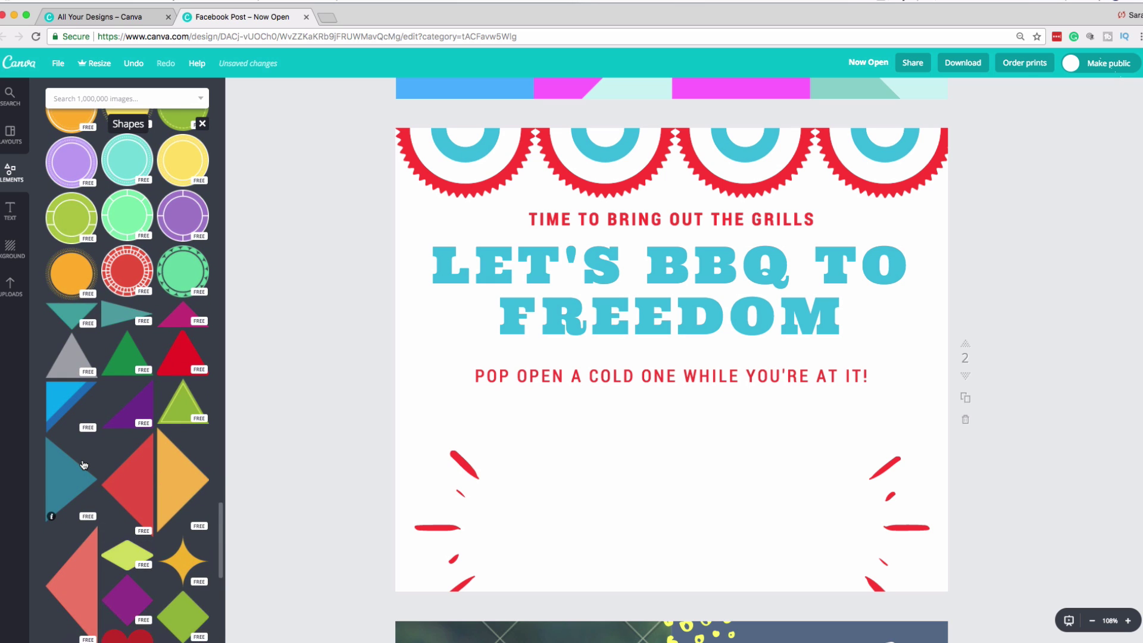
pyautogui.scroll(-8, 83, 464)
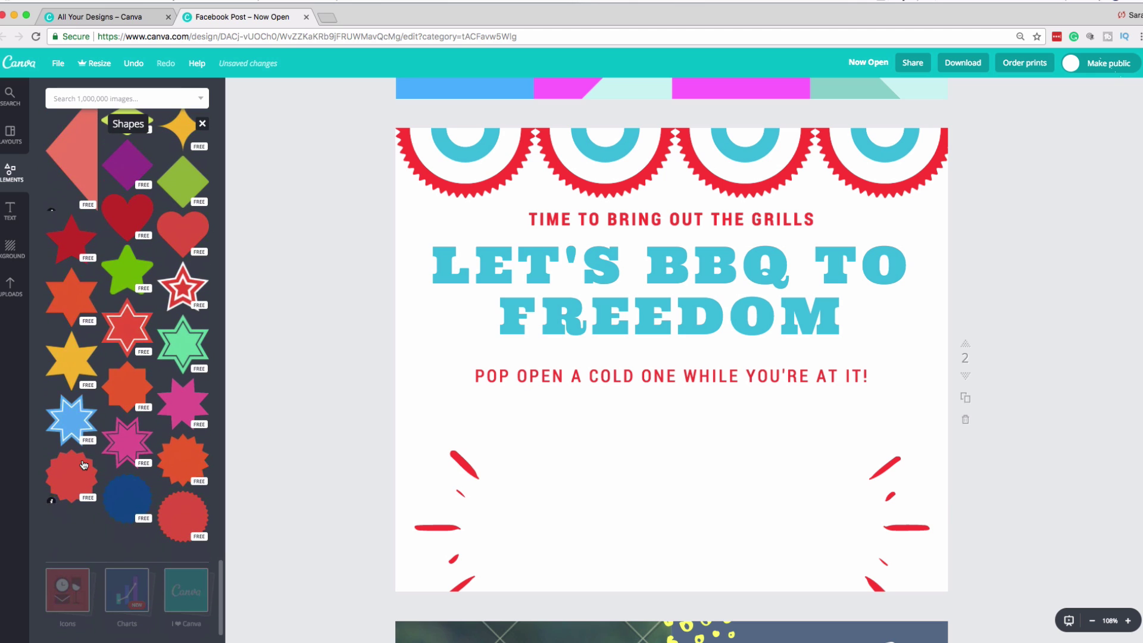
pyautogui.scroll(-3, 83, 464)
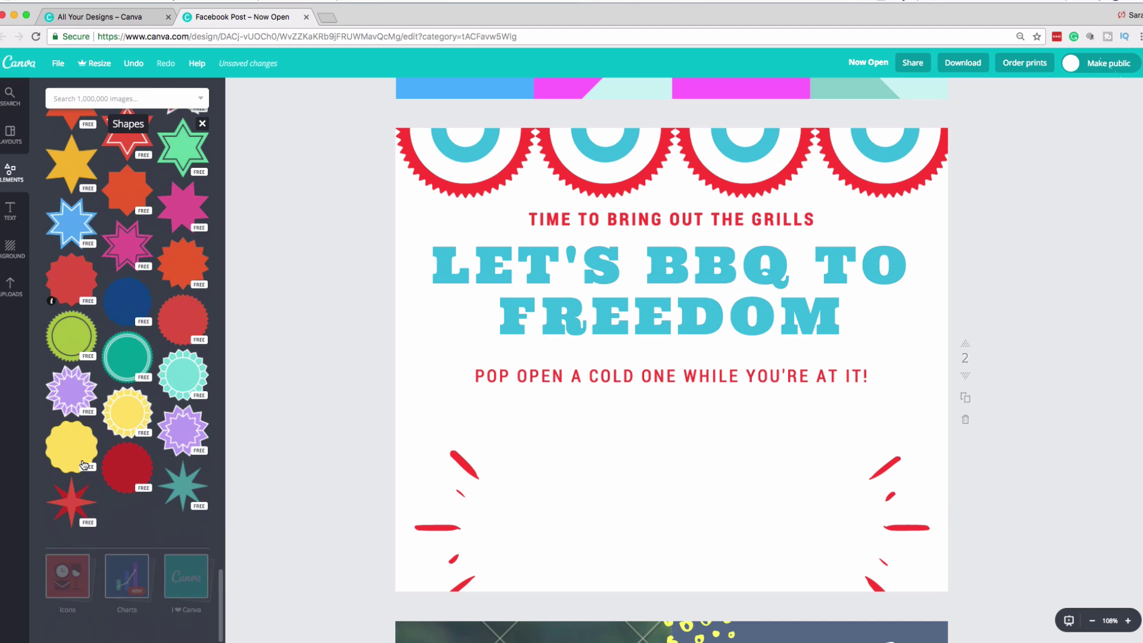
pyautogui.scroll(-8, 84, 465)
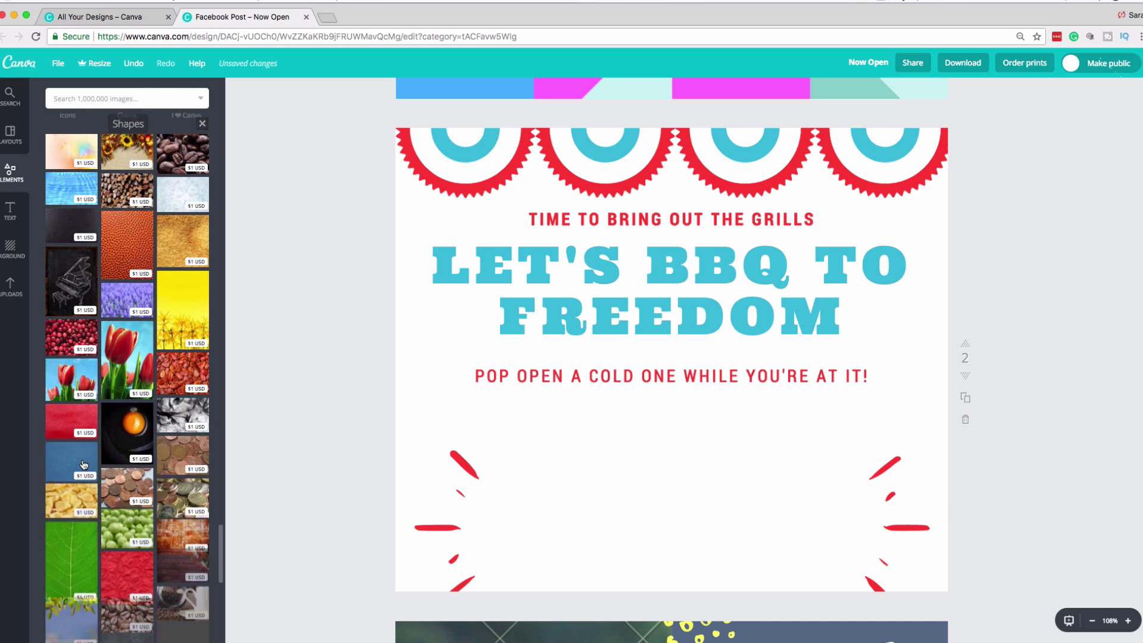
pyautogui.scroll(20, 84, 465)
# - Search the image library for "bottle" and add the free round red wine bottle and glass illustration to page 2
pyautogui.click(90, 97)
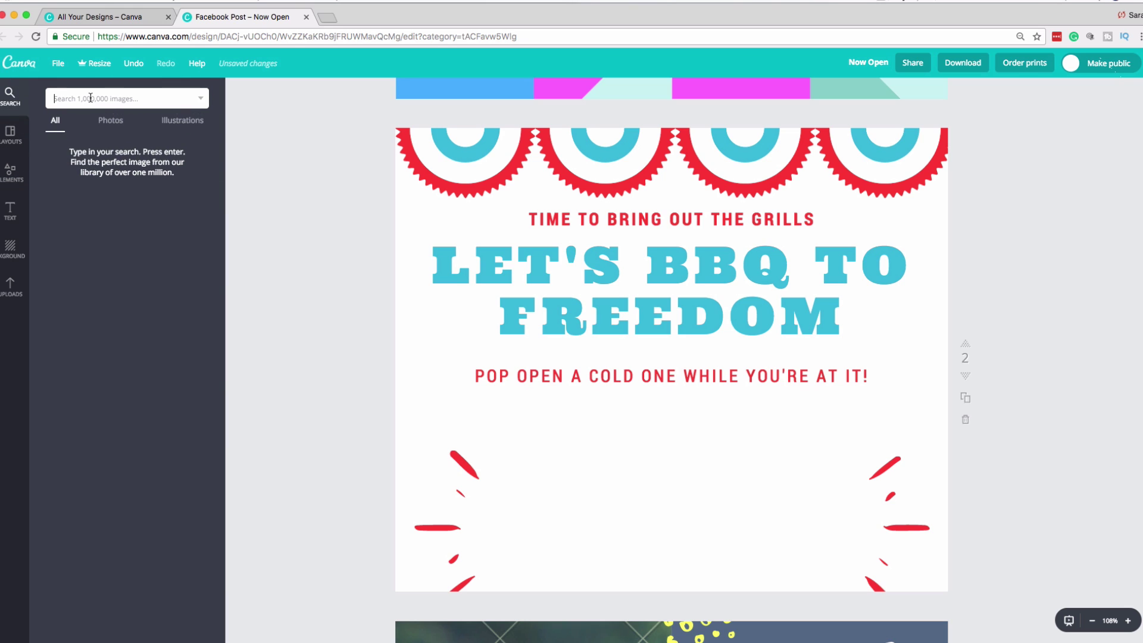
pyautogui.write('bottle')
pyautogui.press('Return')
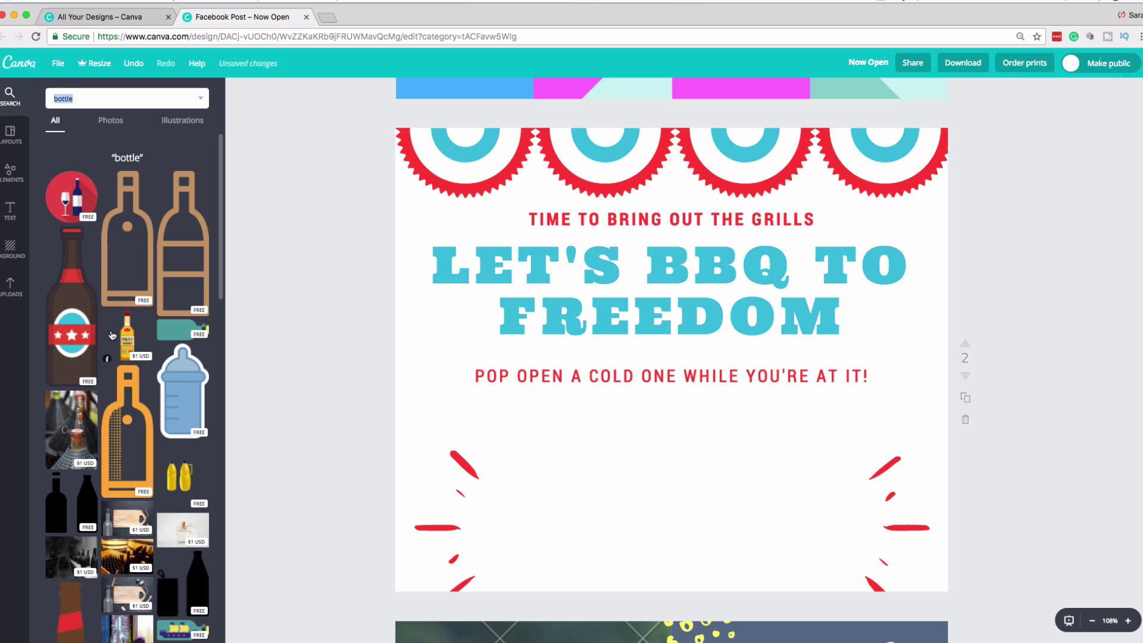
pyautogui.scroll(-3, 119, 357)
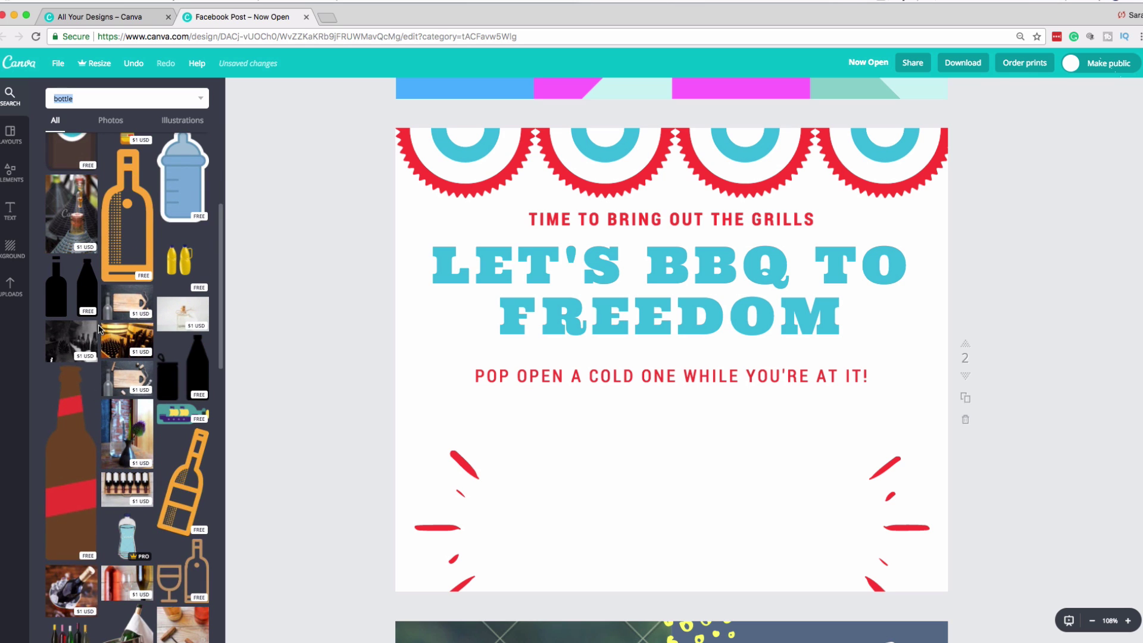
pyautogui.scroll(3, 100, 329)
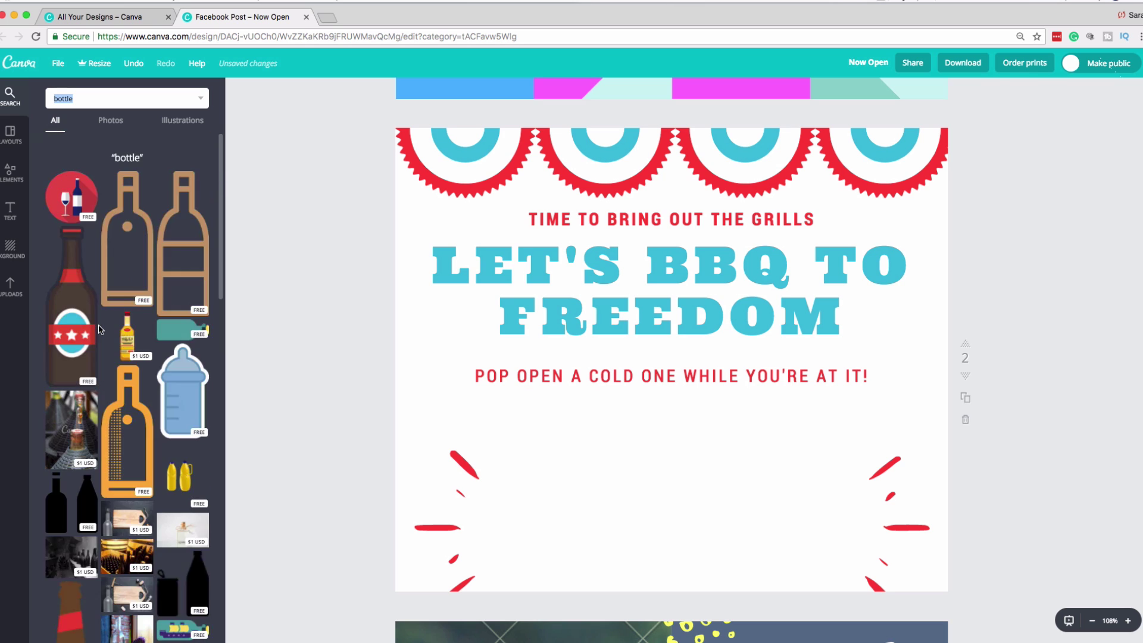
pyautogui.click(71, 197)
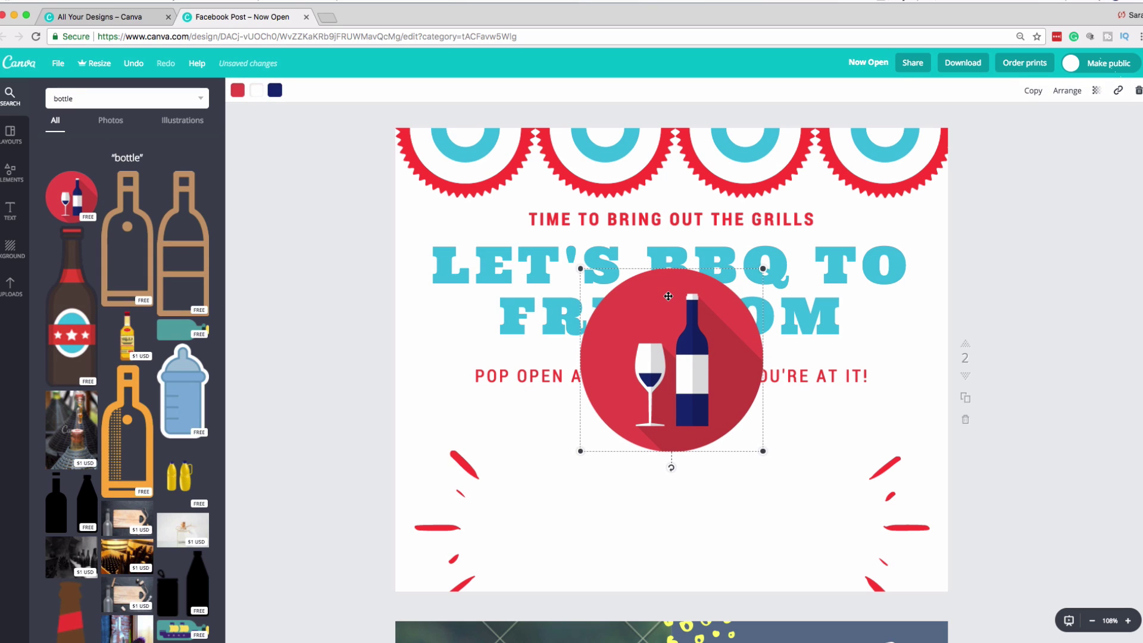
# - Shrink the wine bottle illustration slightly and centre it below the "POP OPEN A COLD ONE" line, between the red burst strokes
pyautogui.moveTo(673, 330); pyautogui.dragTo(674, 455)
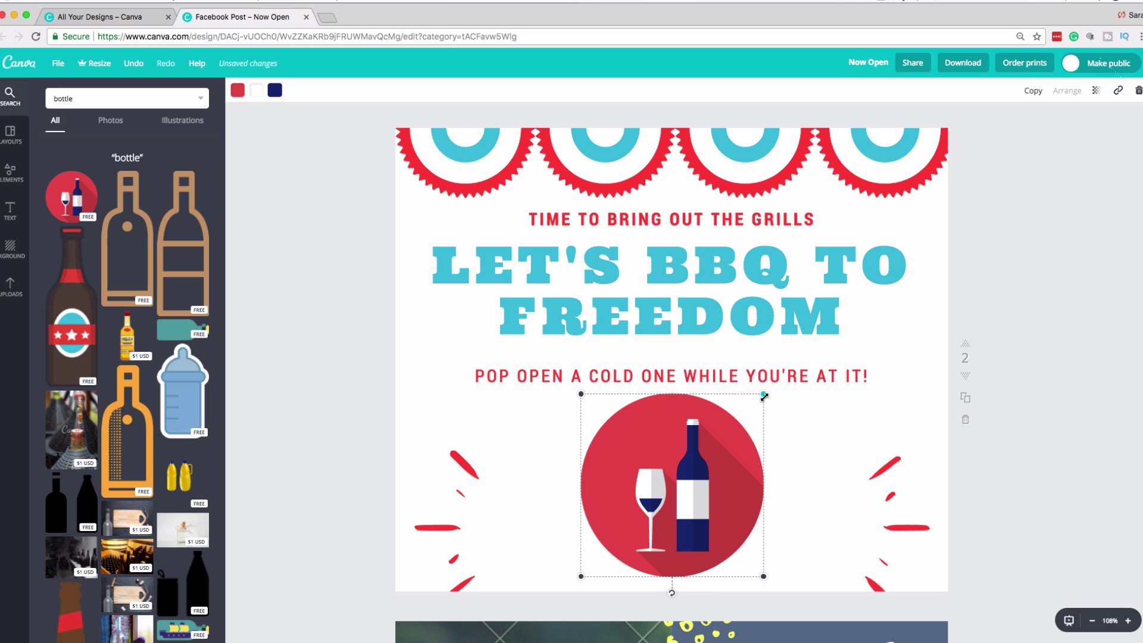
pyautogui.moveTo(764, 396)
pyautogui.mouseDown()
pyautogui.moveTo(845, 323)
pyautogui.moveTo(786, 400)
pyautogui.moveTo(943, 241)
pyautogui.moveTo(783, 357)
pyautogui.moveTo(749, 408)
pyautogui.mouseUp()
pyautogui.moveTo(781, 446); pyautogui.dragTo(751, 502)
pyautogui.moveTo(705, 453); pyautogui.dragTo(761, 417)
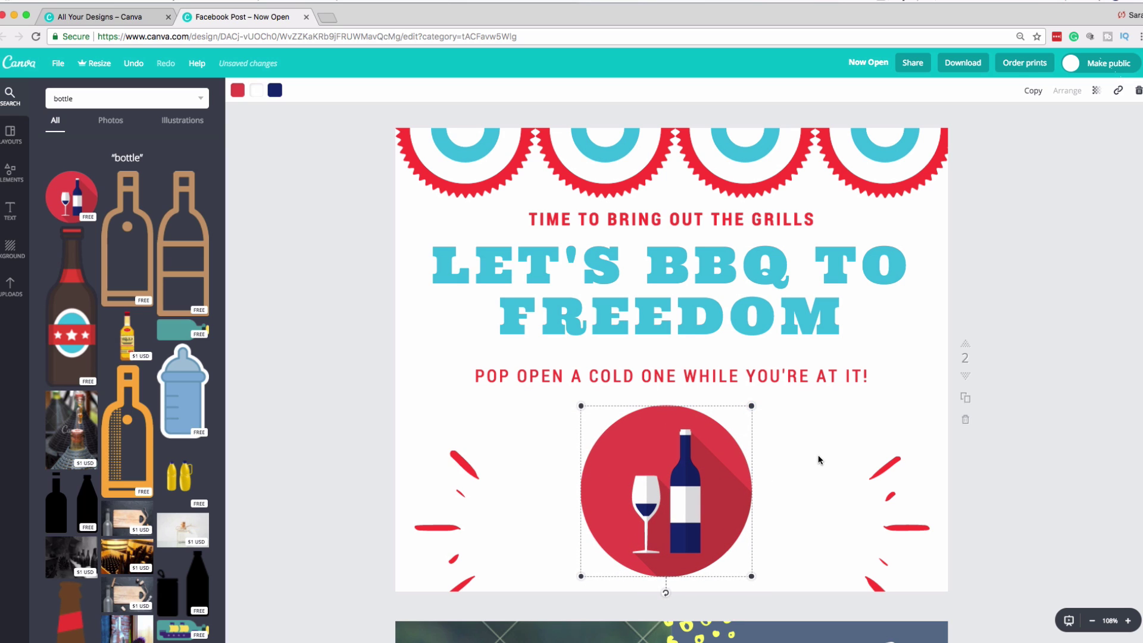
pyautogui.moveTo(660, 480); pyautogui.dragTo(695, 480)
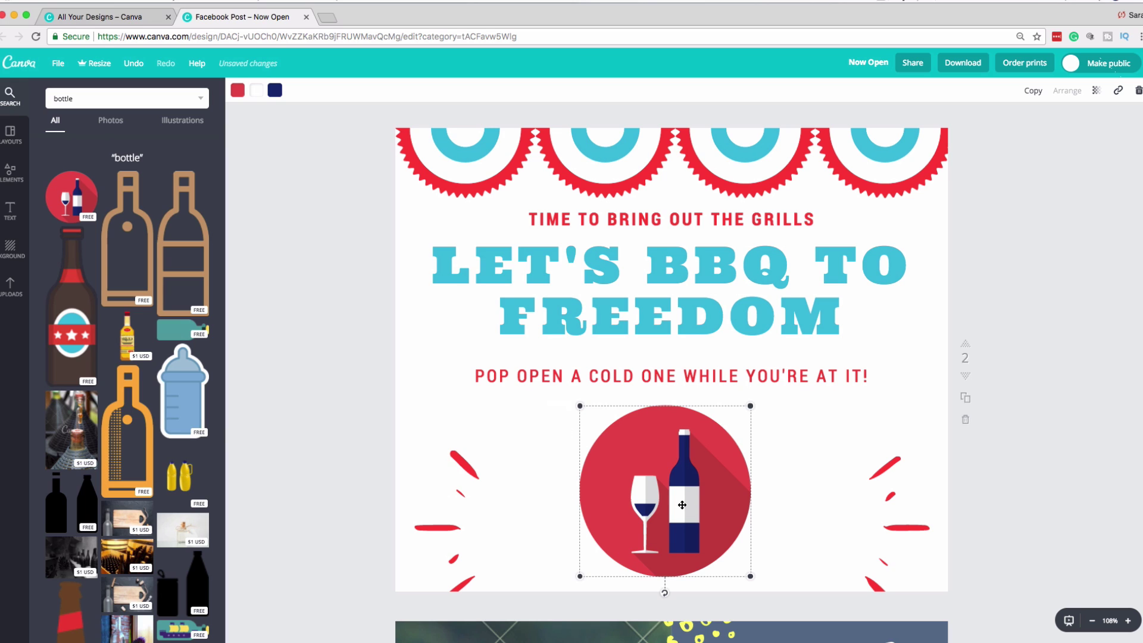
# - Recolour the wine illustration's red circle pale aqua
pyautogui.click(237, 95)
pyautogui.click(290, 145)
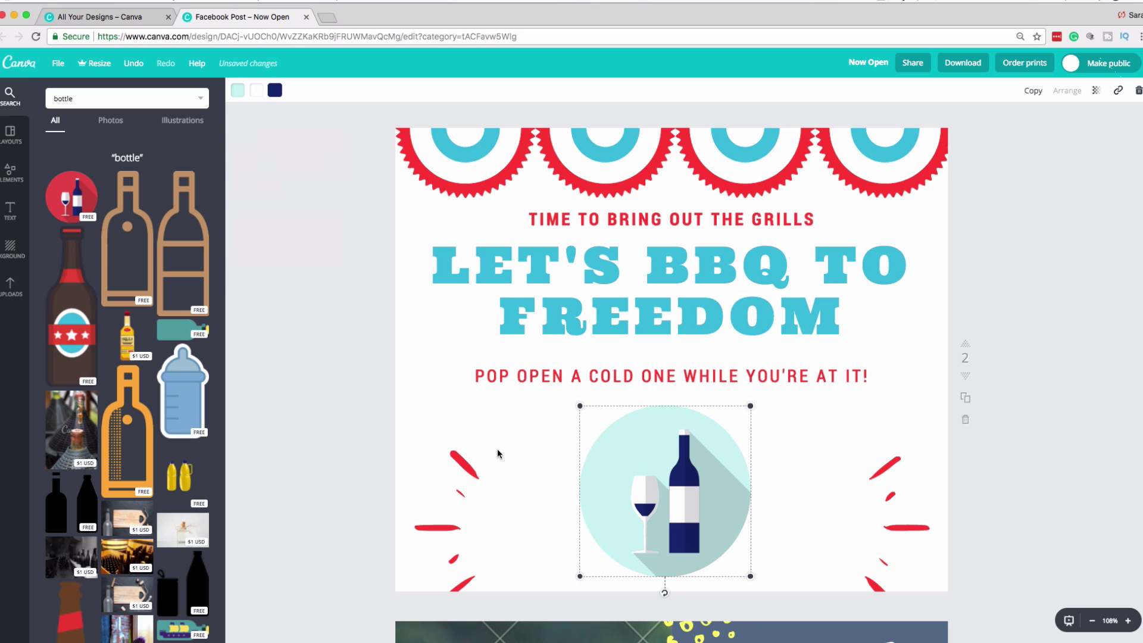
pyautogui.click(341, 391)
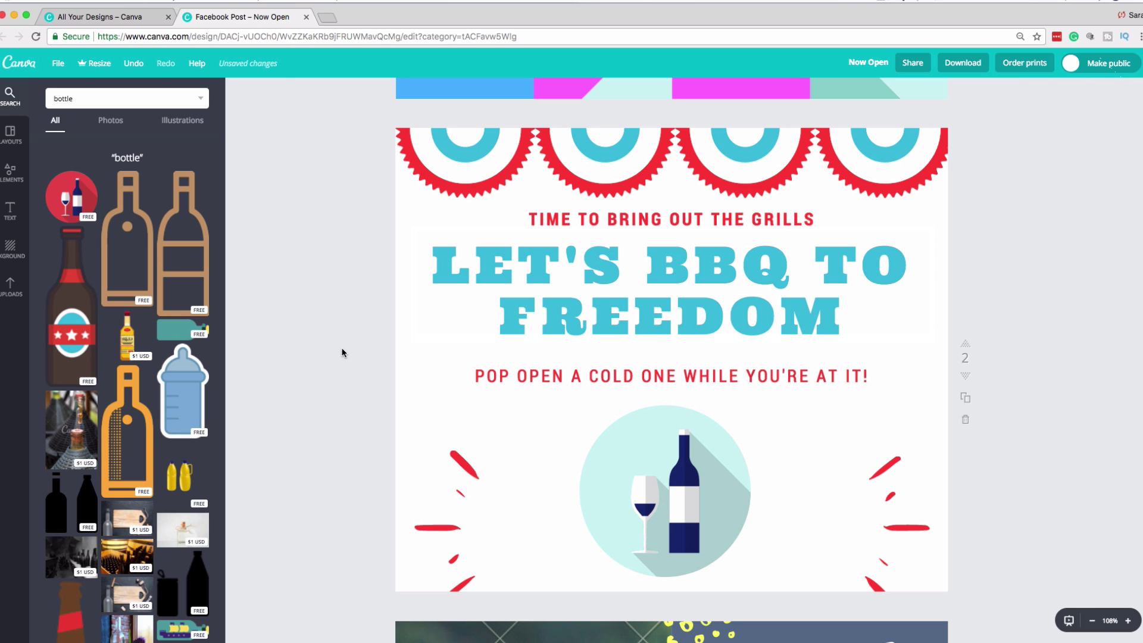
# - Add the red scalloped line from the line elements and place it along page 2's lower edge beneath the wine illustration
pyautogui.click(13, 170)
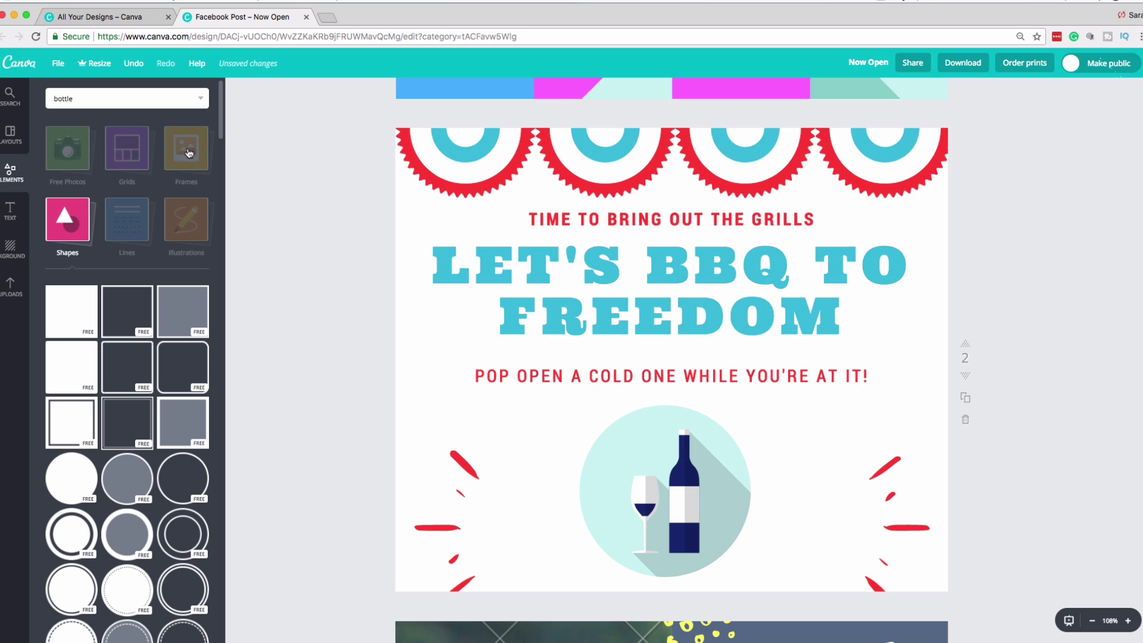
pyautogui.click(138, 230)
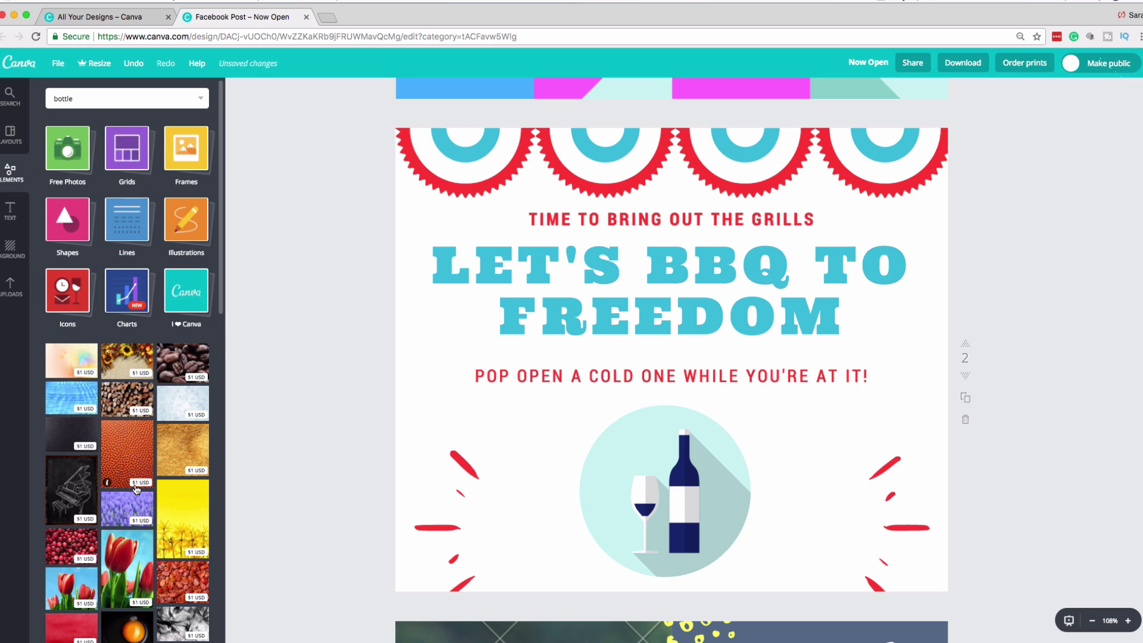
pyautogui.click(127, 221)
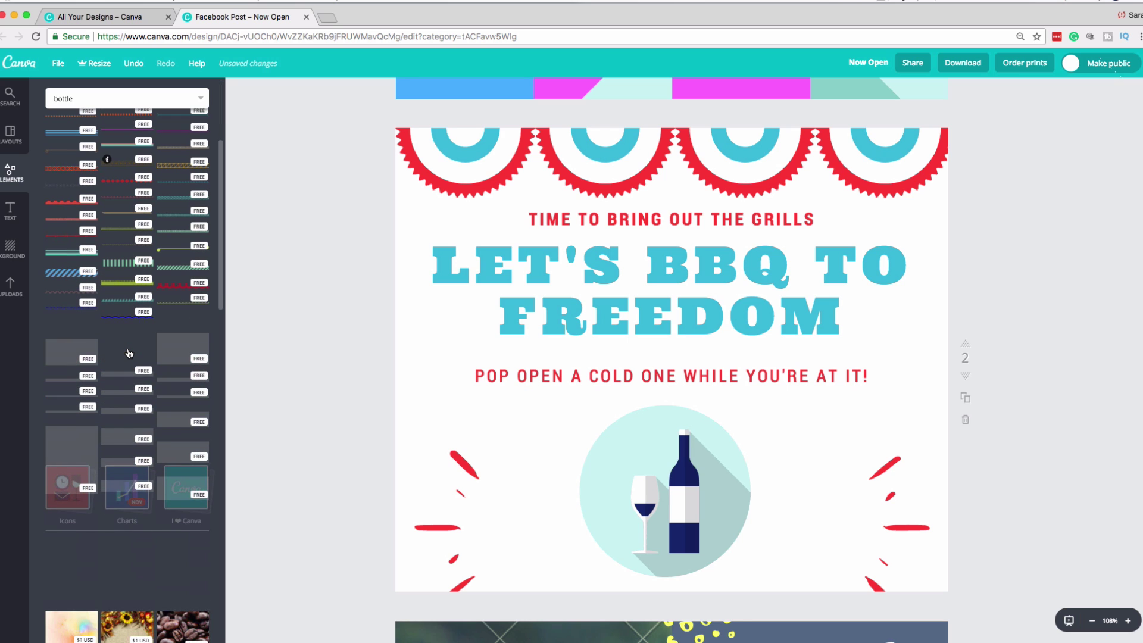
pyautogui.scroll(-3, 90, 298)
pyautogui.click(60, 207)
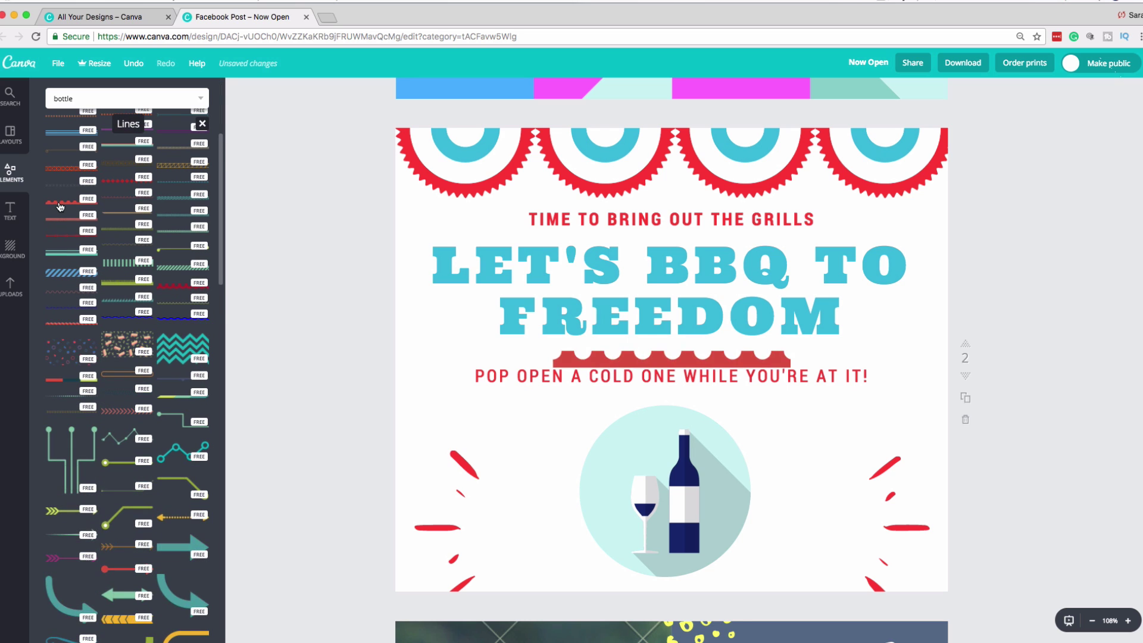
pyautogui.moveTo(665, 467); pyautogui.dragTo(676, 585)
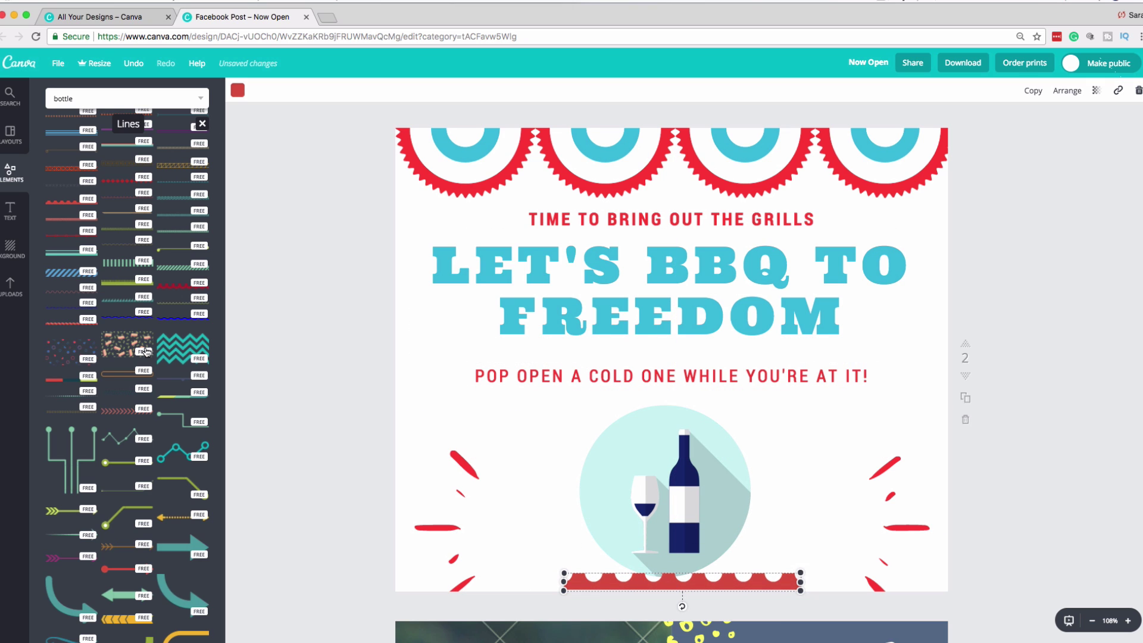
# - Browse the free illustrations and add the red pocket knife to page 2
pyautogui.scroll(3, 146, 348)
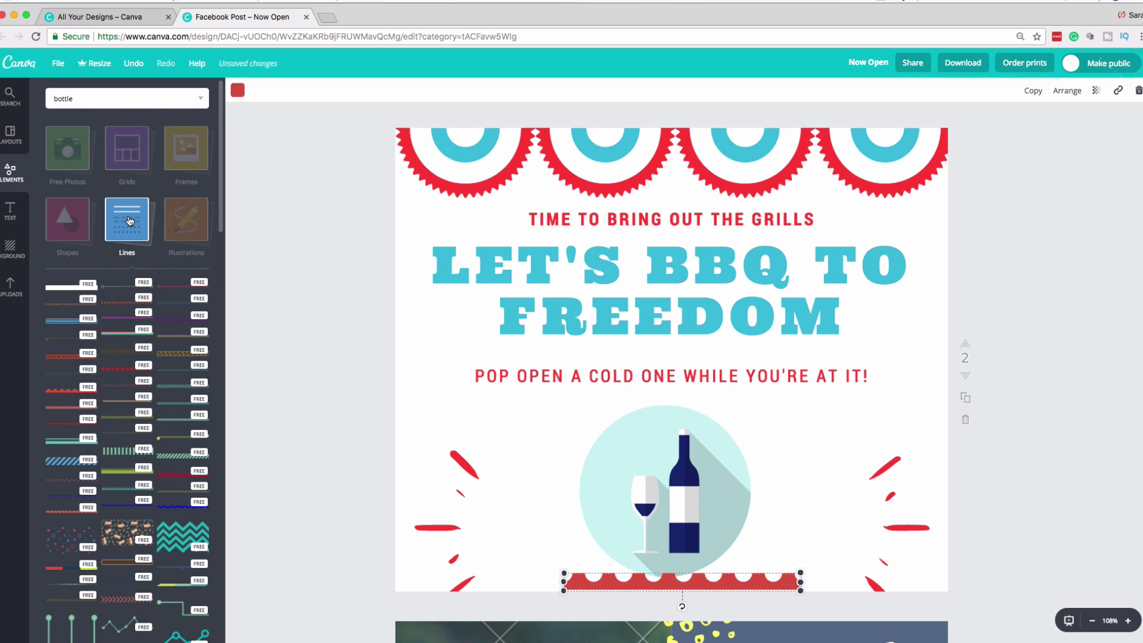
pyautogui.click(182, 228)
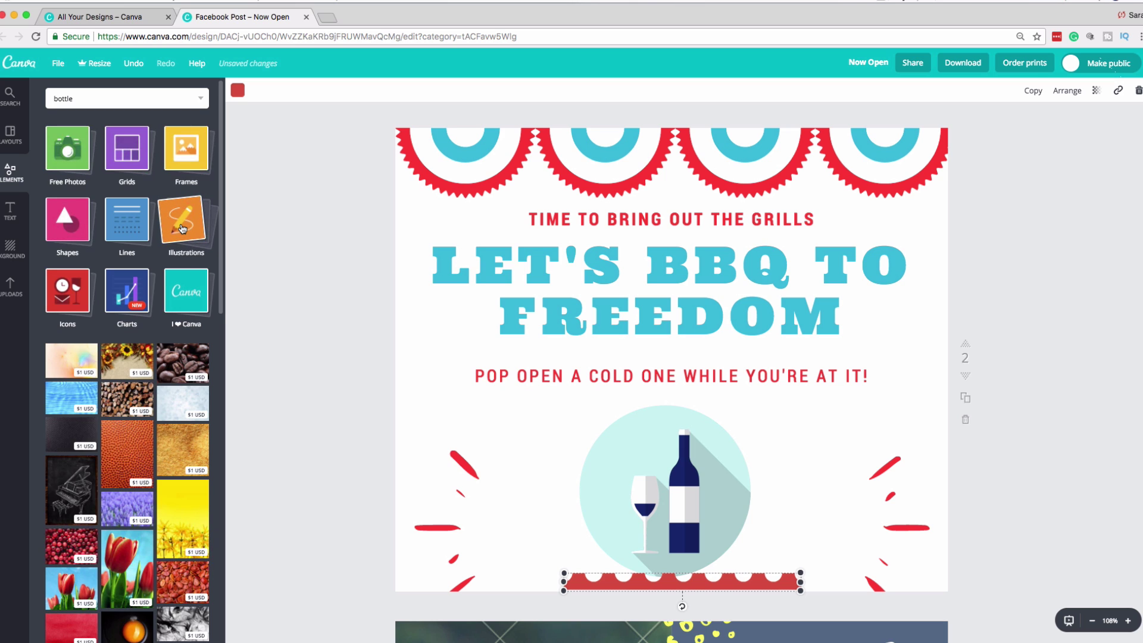
pyautogui.click(182, 229)
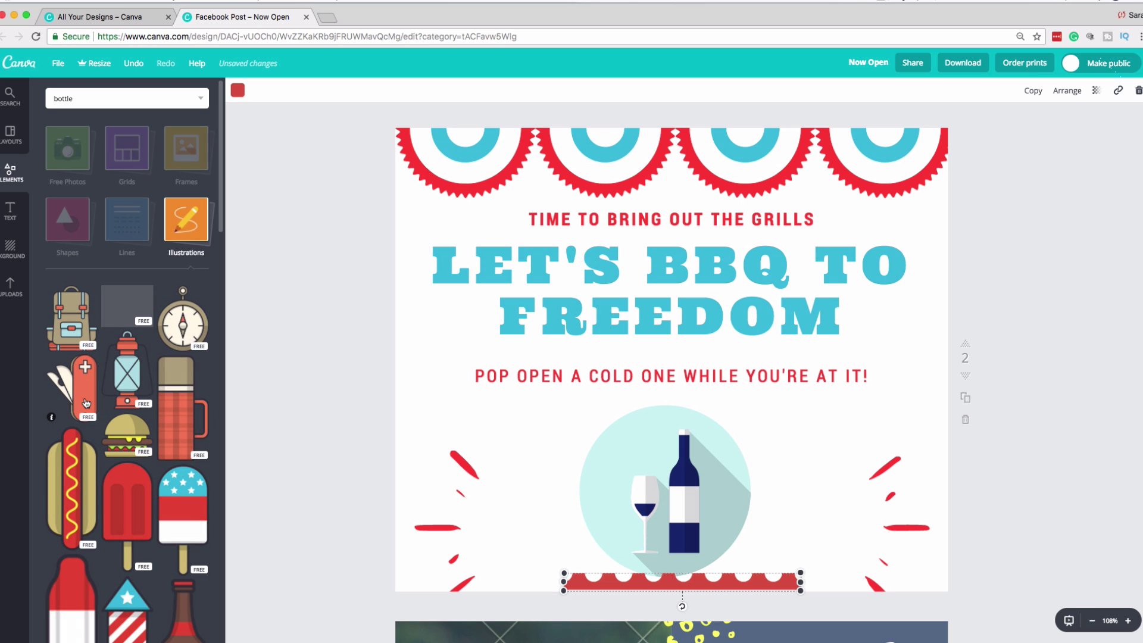
pyautogui.scroll(-10, 86, 403)
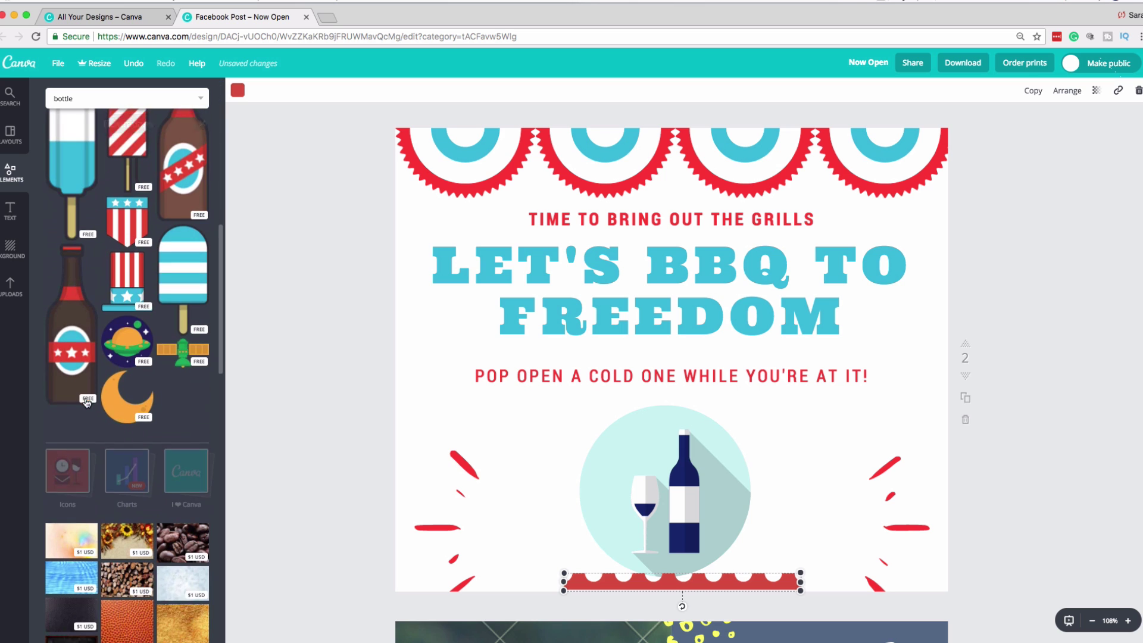
pyautogui.scroll(6, 86, 403)
pyautogui.scroll(3, 86, 403)
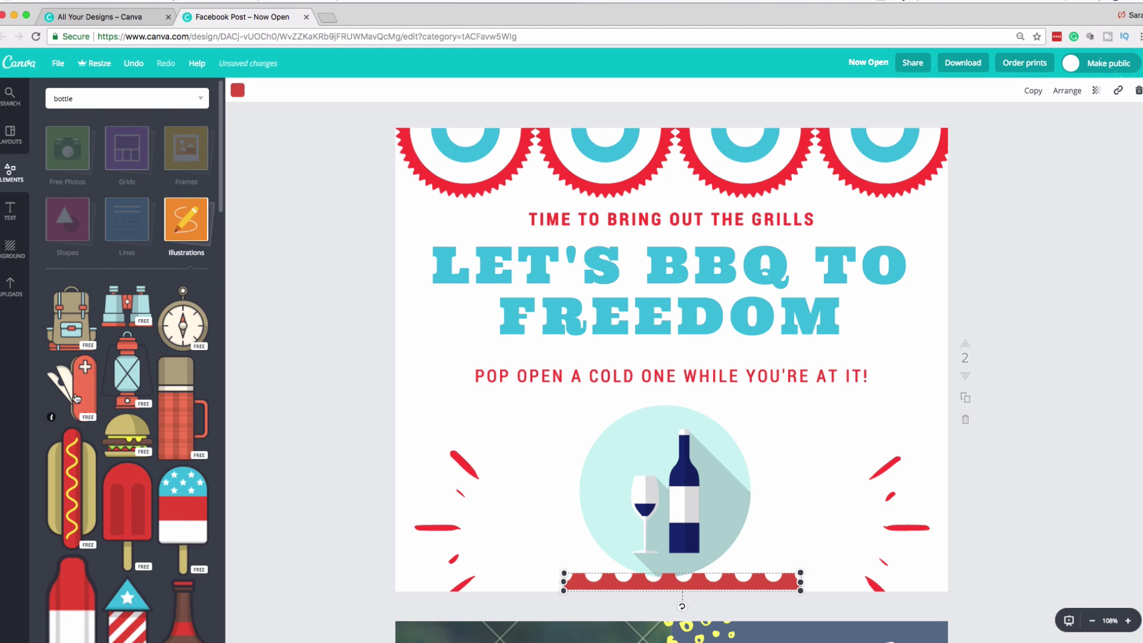
pyautogui.click(86, 403)
# - Shrink the pocket knife, tilt it and place it over the rosette in page 2's upper-right corner
pyautogui.moveTo(752, 257); pyautogui.dragTo(690, 338)
pyautogui.moveTo(643, 485); pyautogui.dragTo(691, 463)
pyautogui.moveTo(665, 399); pyautogui.dragTo(940, 198)
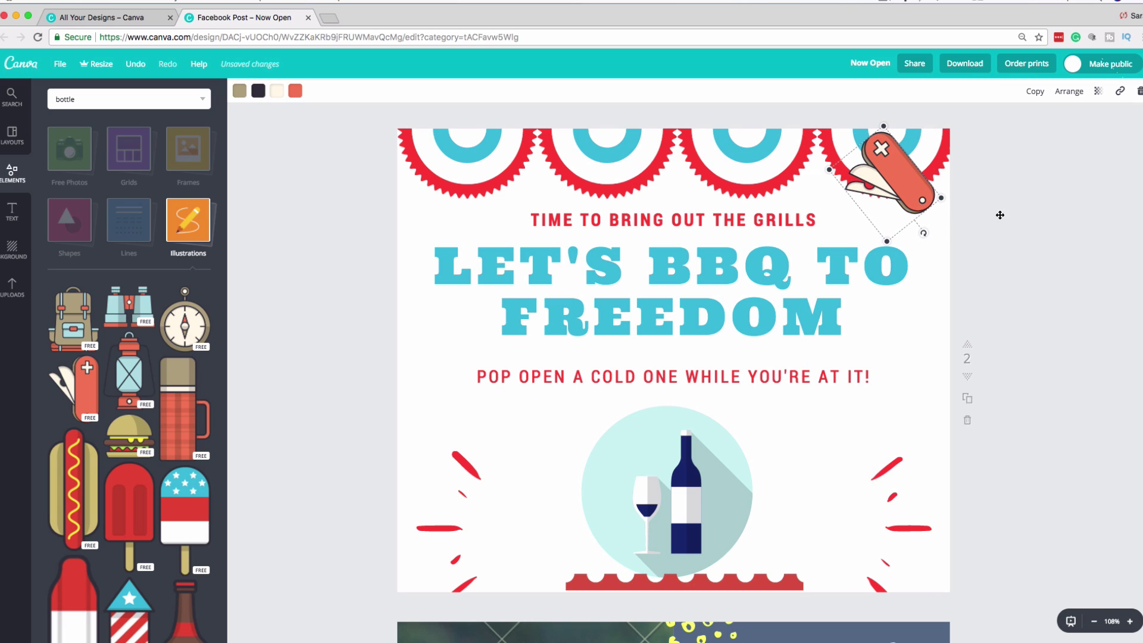
pyautogui.click(1052, 237)
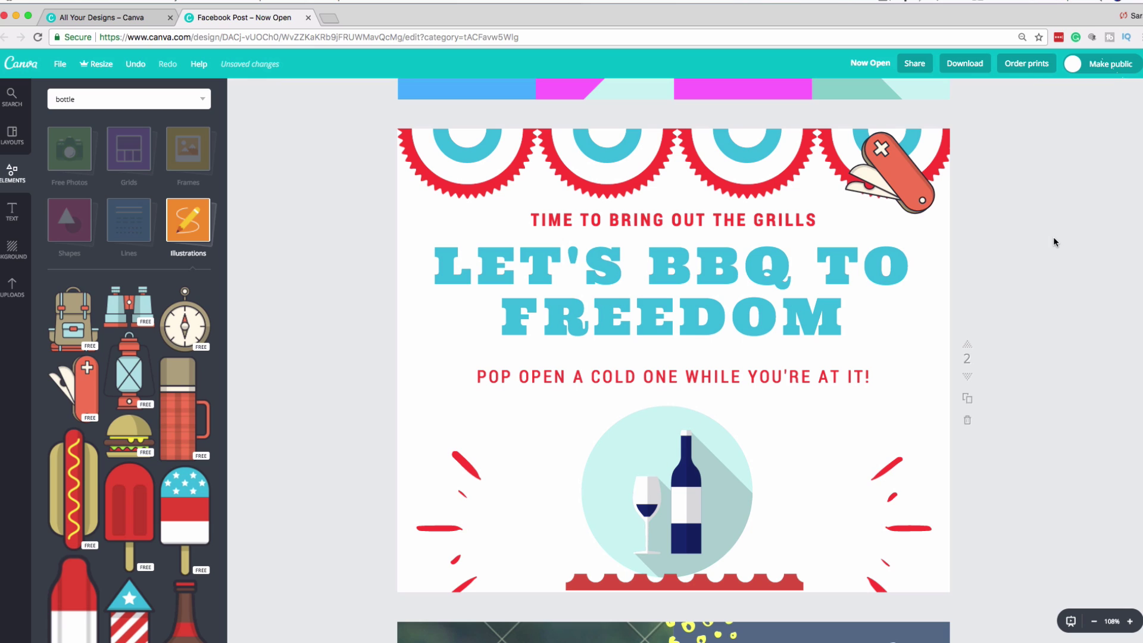
# - Delete the pocket knife illustration from page 2
pyautogui.click(921, 192)
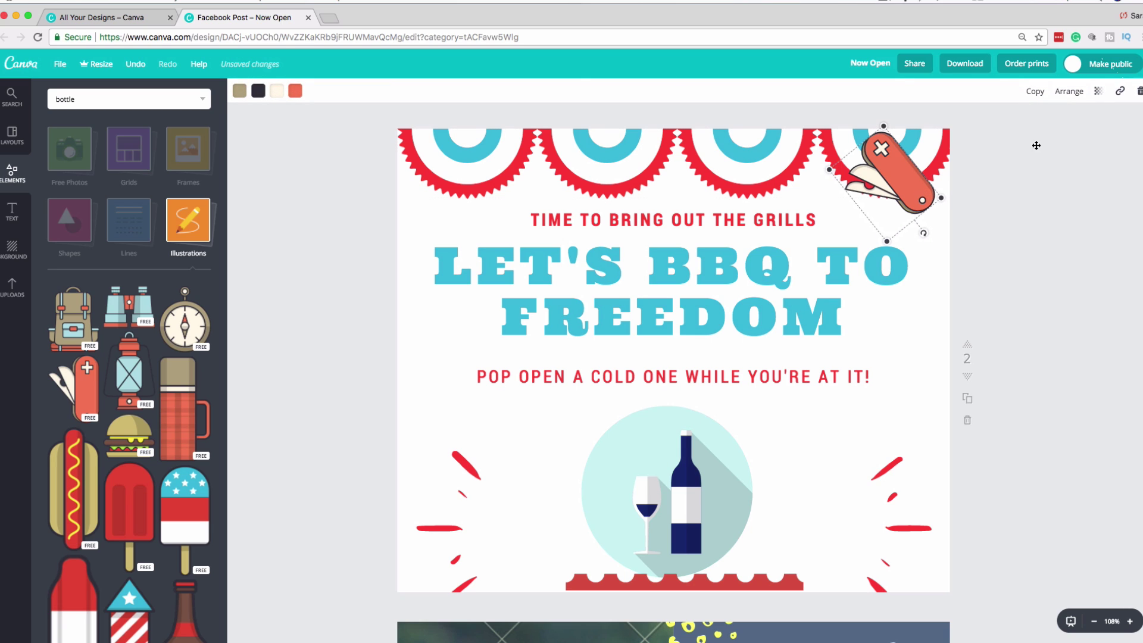
pyautogui.click(1139, 91)
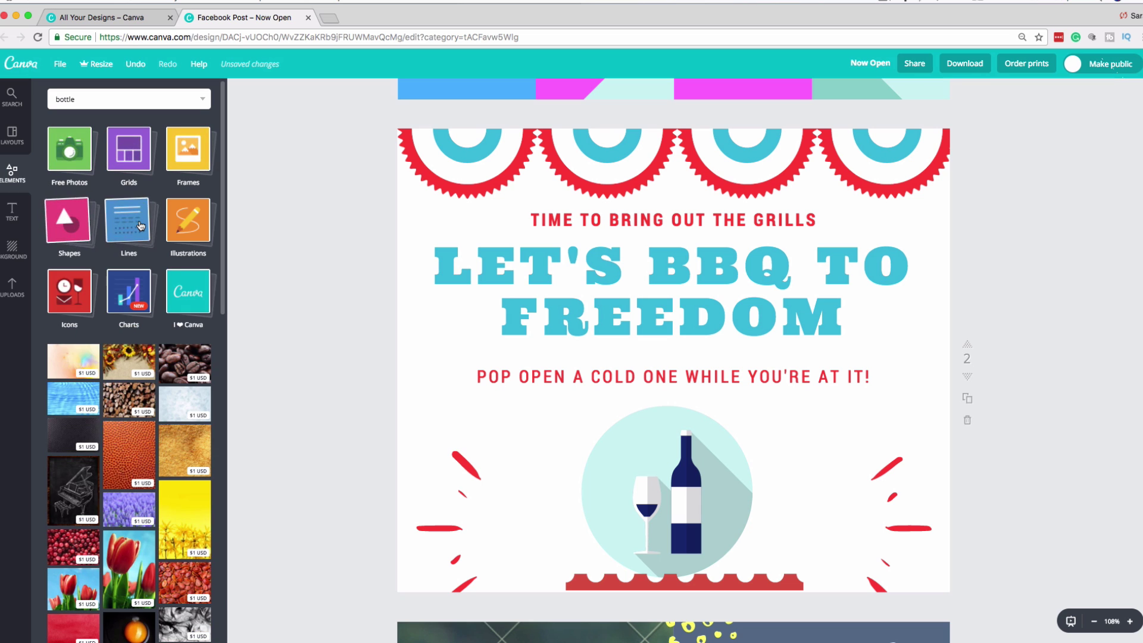
pyautogui.click(129, 223)
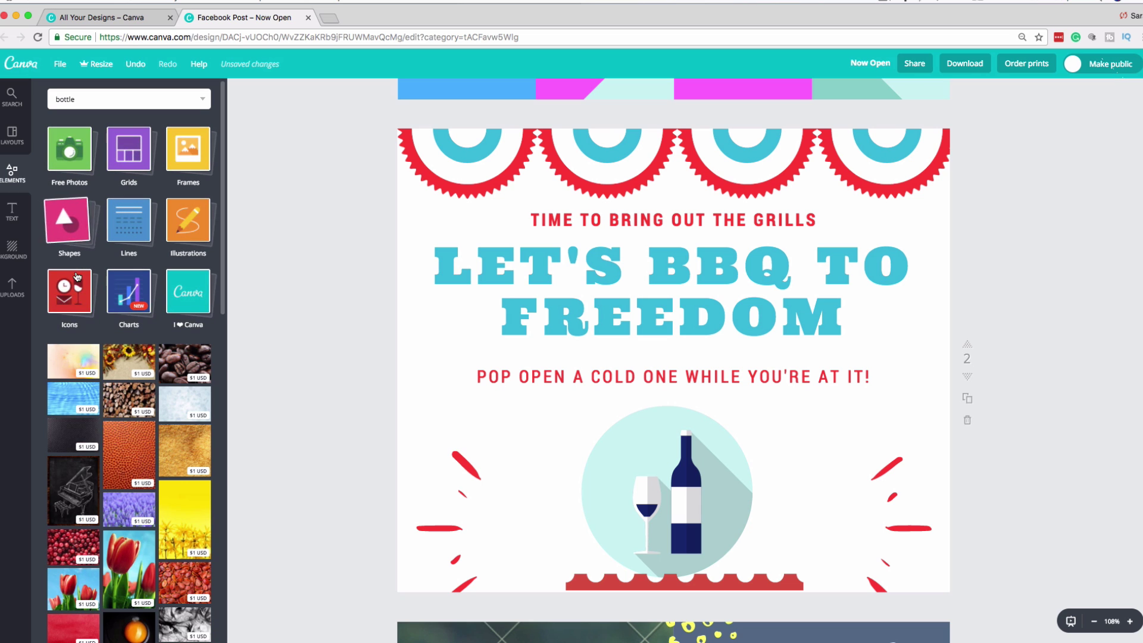
# - Look through the free icons and the element categories in the library
pyautogui.click(67, 293)
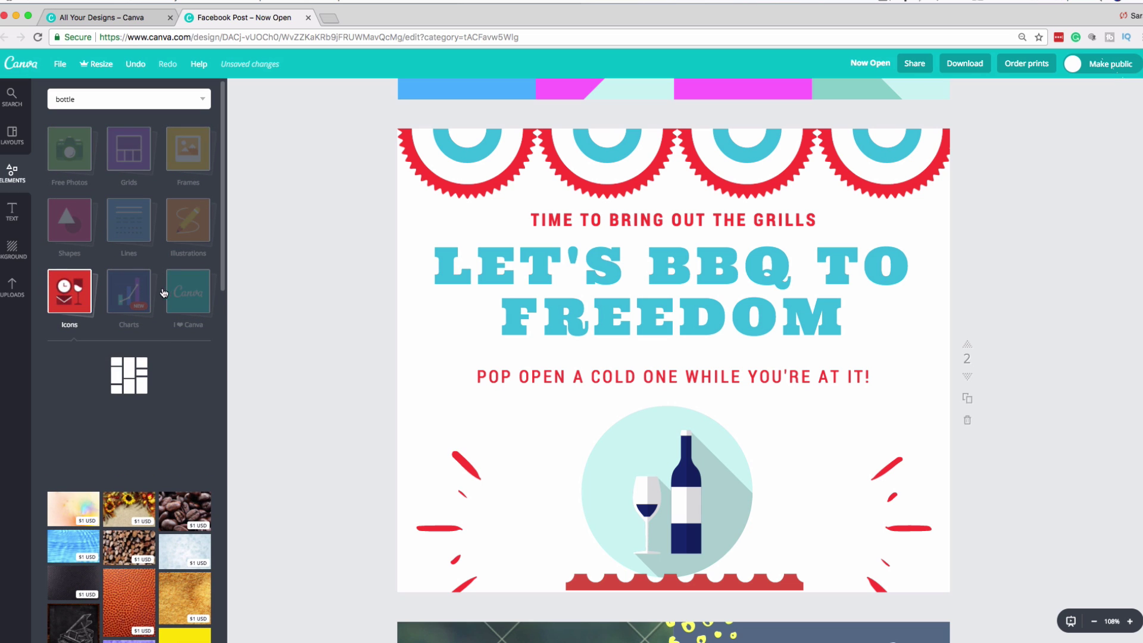
pyautogui.scroll(-10, 113, 455)
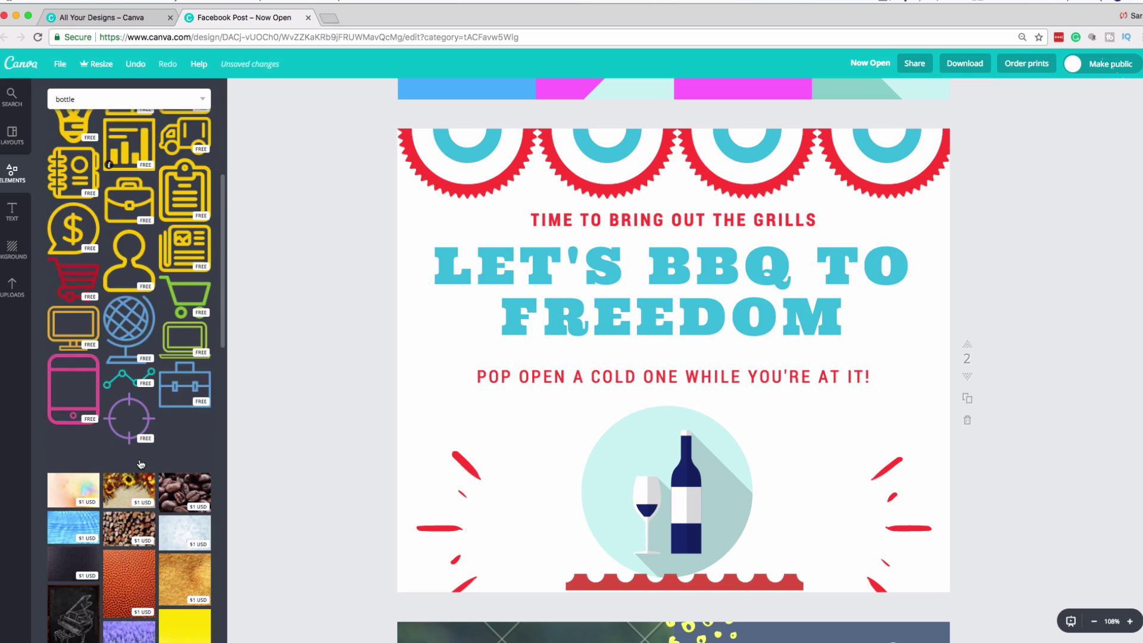
pyautogui.scroll(10, 141, 464)
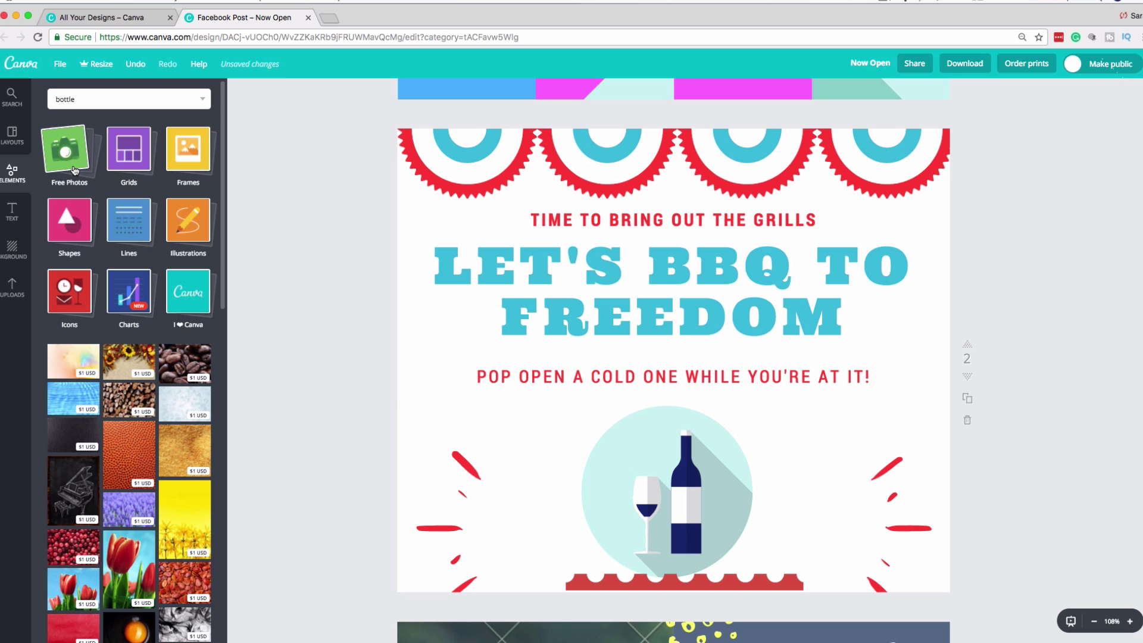
pyautogui.scroll(-2, 69, 154)
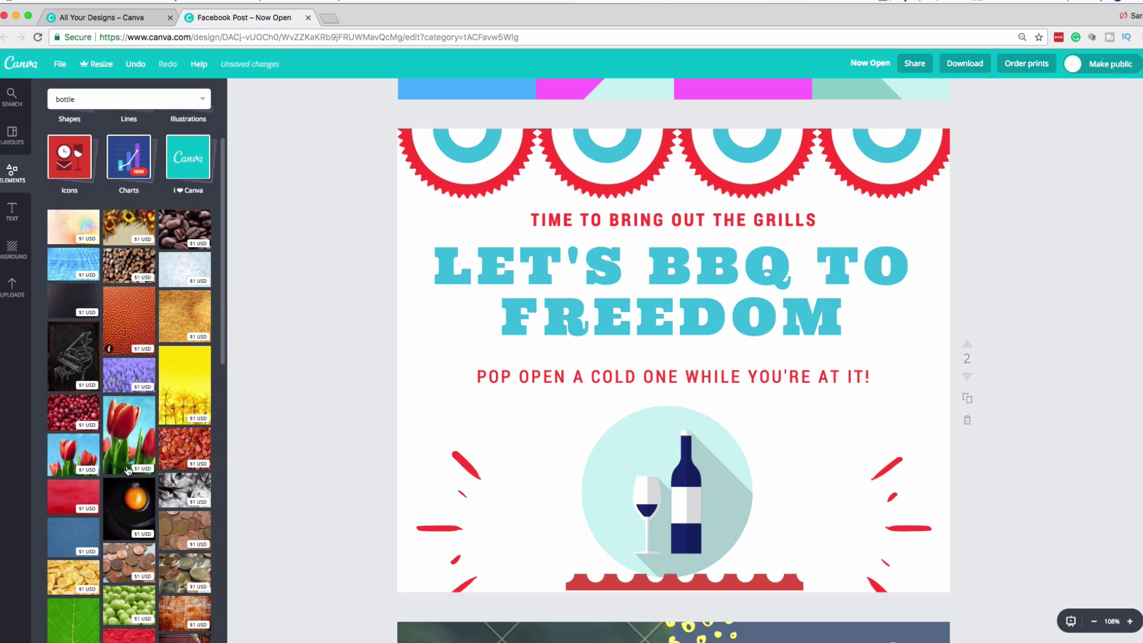
pyautogui.scroll(2, 63, 143)
# - Add the sunlit forest picture from the free photos to page 2, and delete it again
pyautogui.click(72, 161)
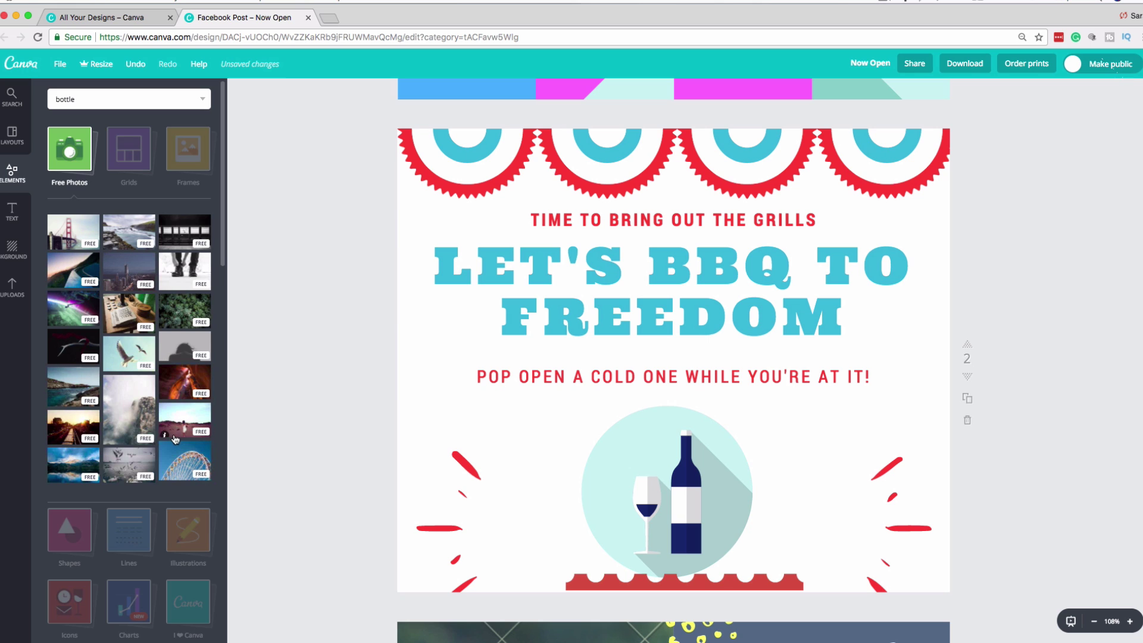
pyautogui.scroll(-5, 117, 440)
pyautogui.click(117, 440)
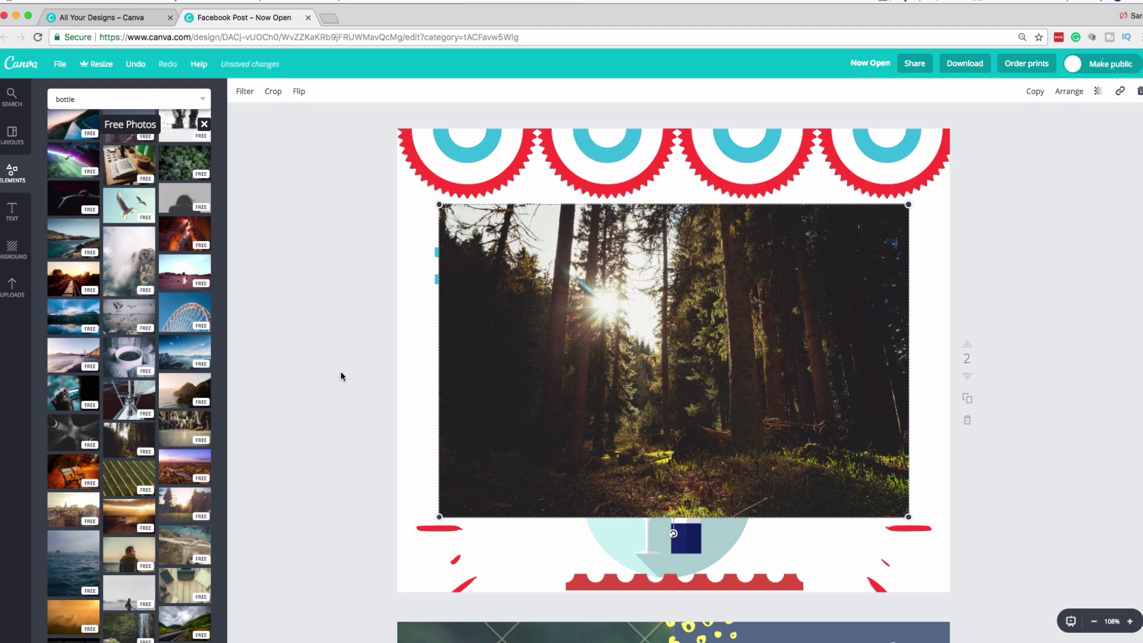
pyautogui.press('Delete')
# - Delete the watermarked father-and-daughter image from page 3's left picture frame, keeping the frame itself
pyautogui.scroll(-3, 1039, 370)
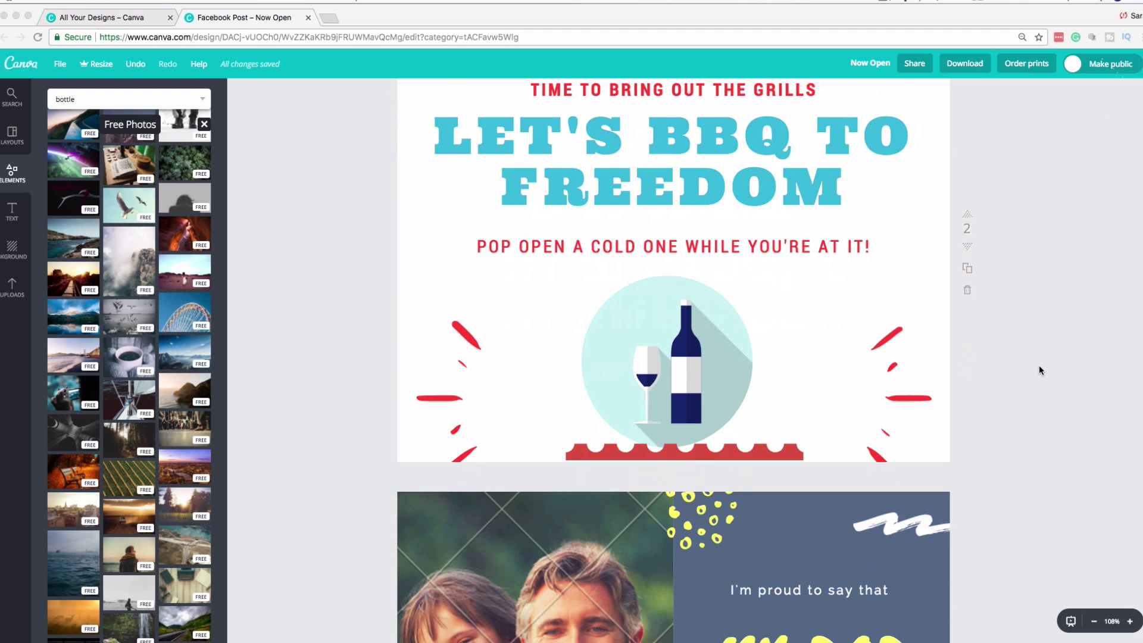
pyautogui.scroll(-7, 1039, 370)
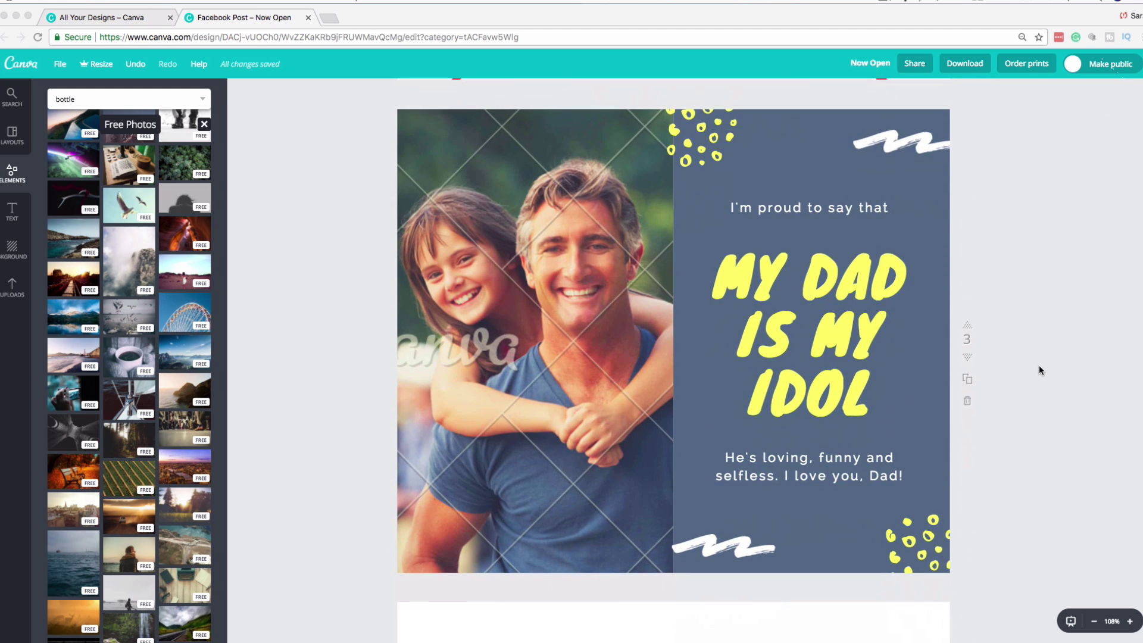
pyautogui.scroll(1, 1039, 366)
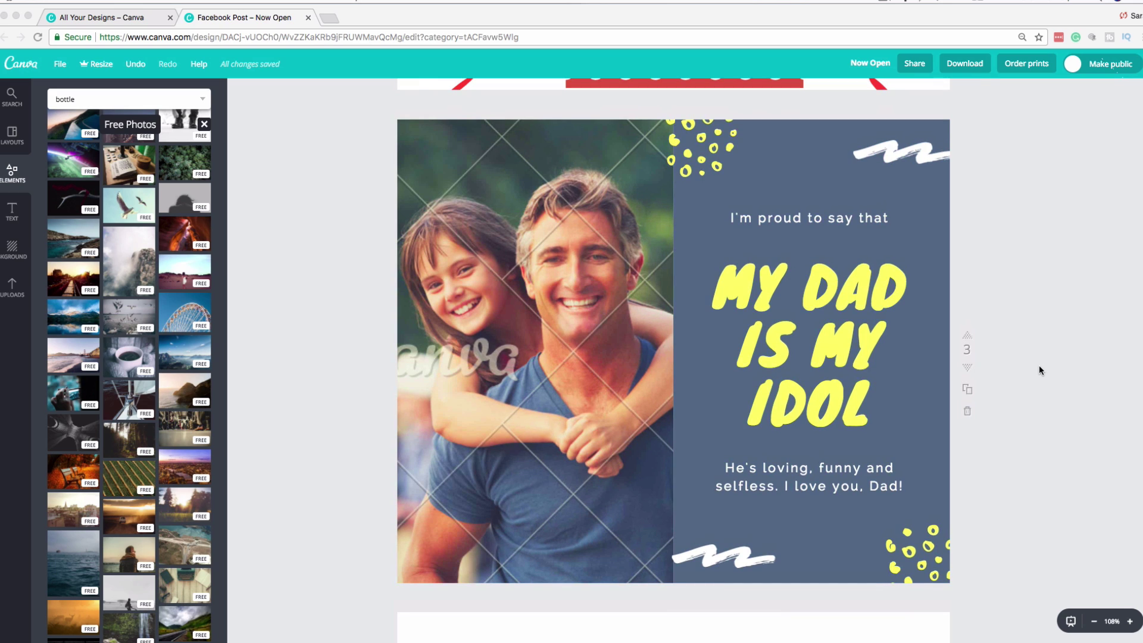
pyautogui.click(1038, 369)
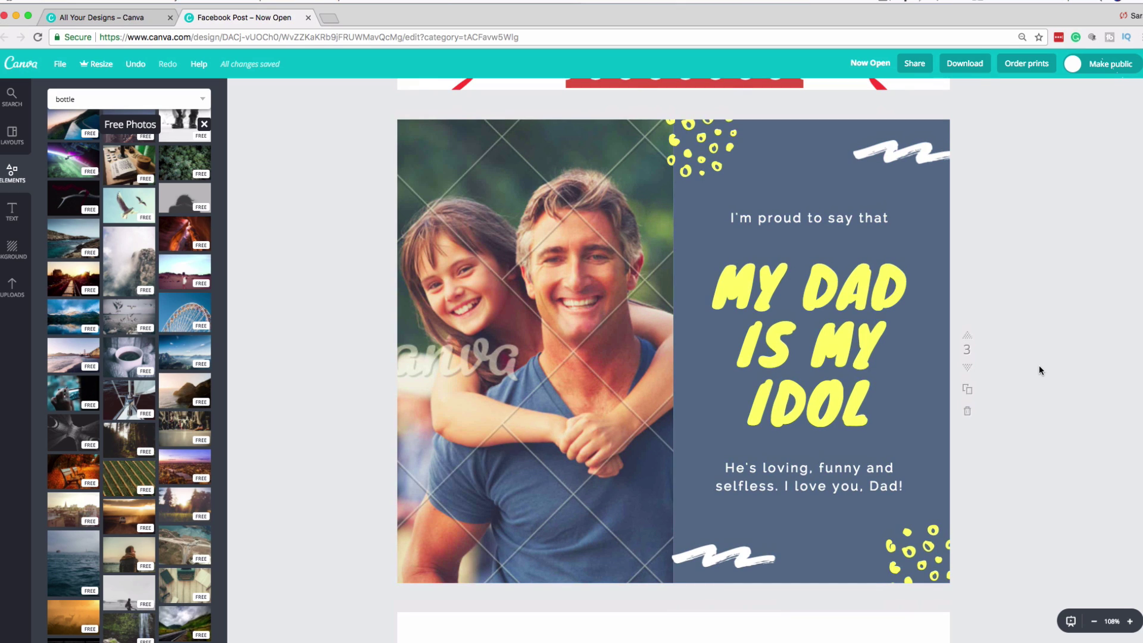
pyautogui.click(444, 355)
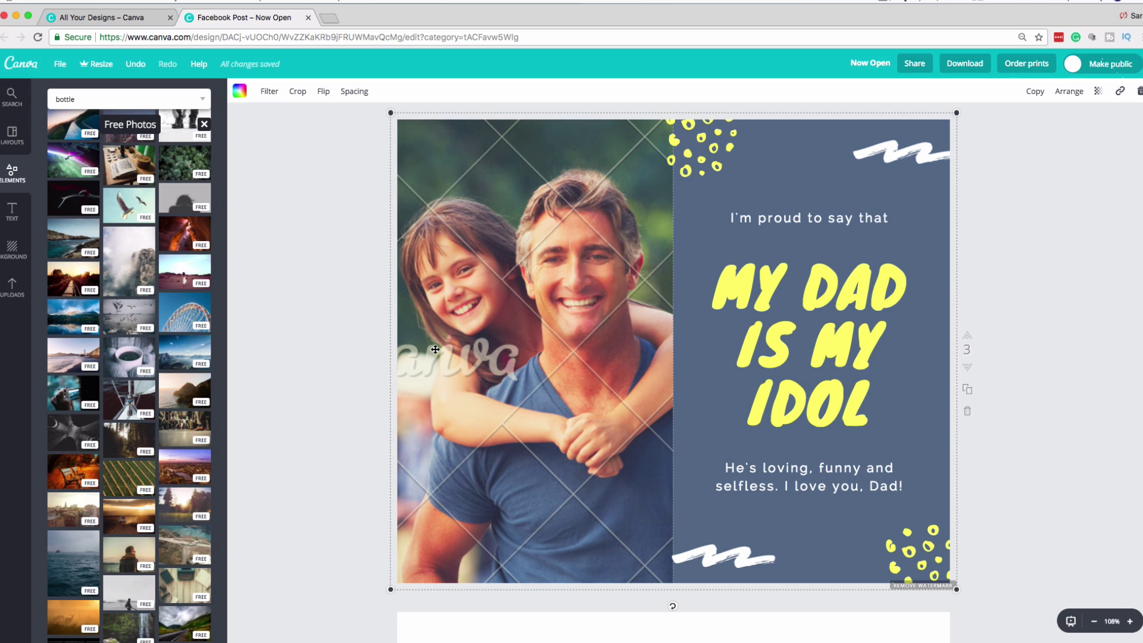
pyautogui.click(1139, 92)
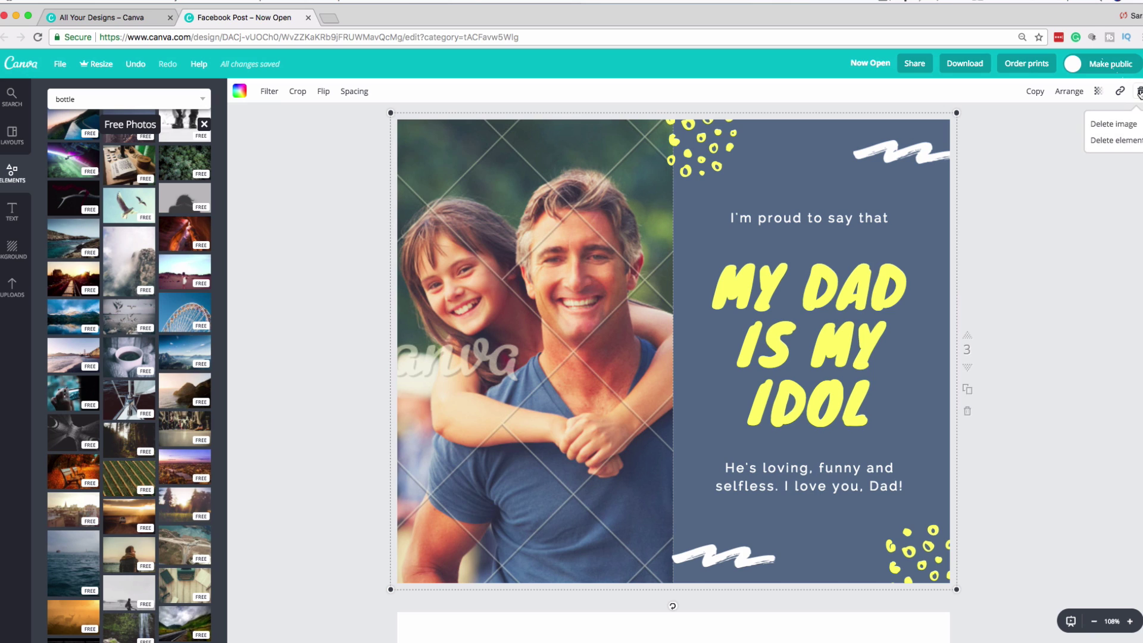
pyautogui.click(1114, 125)
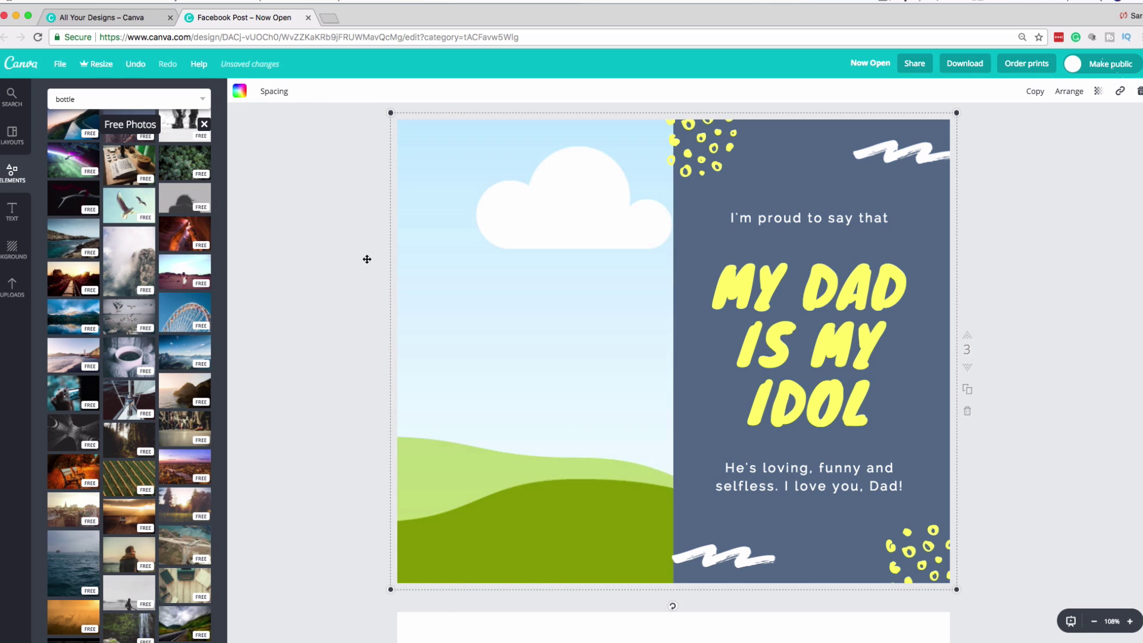
pyautogui.click(316, 292)
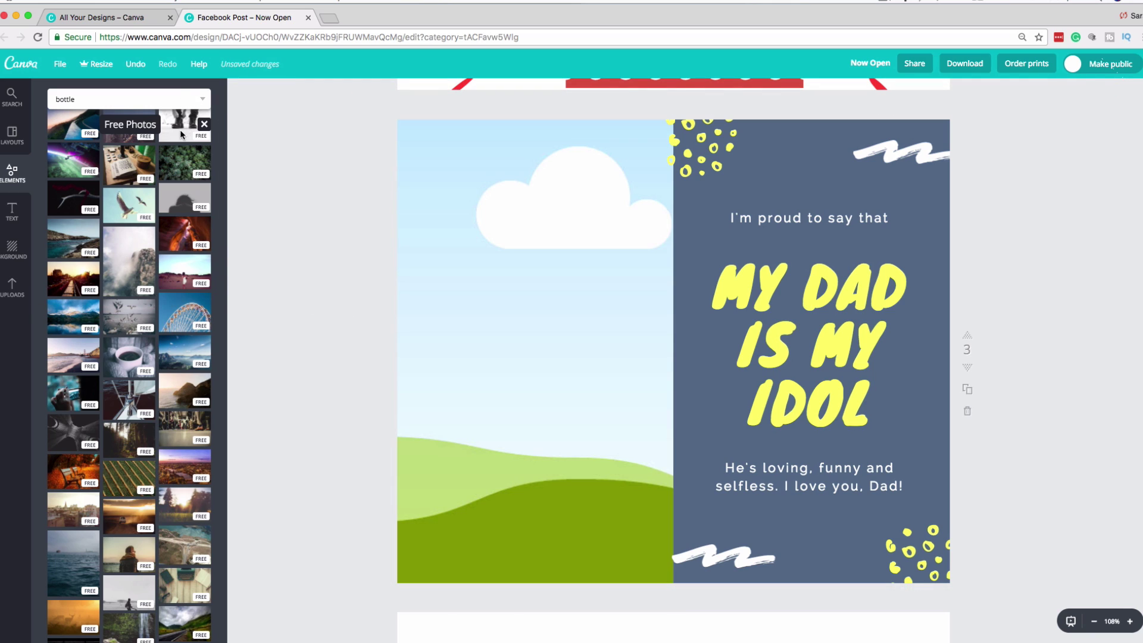
# - Replace the old search term and search the image library for "man"
pyautogui.scroll(5, 179, 130)
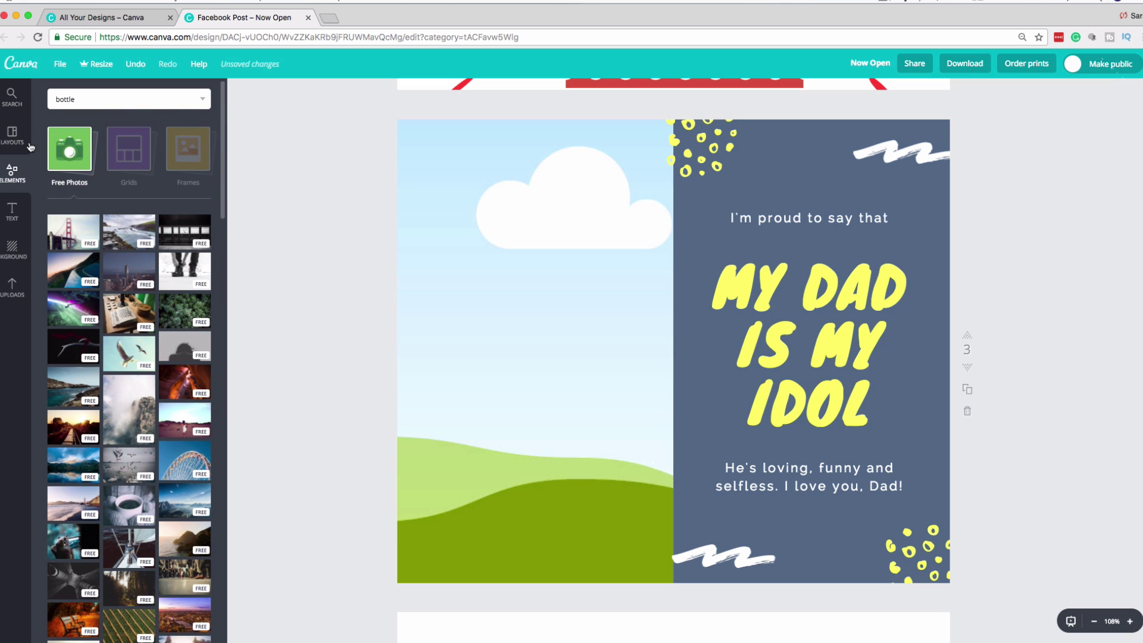
pyautogui.click(91, 99)
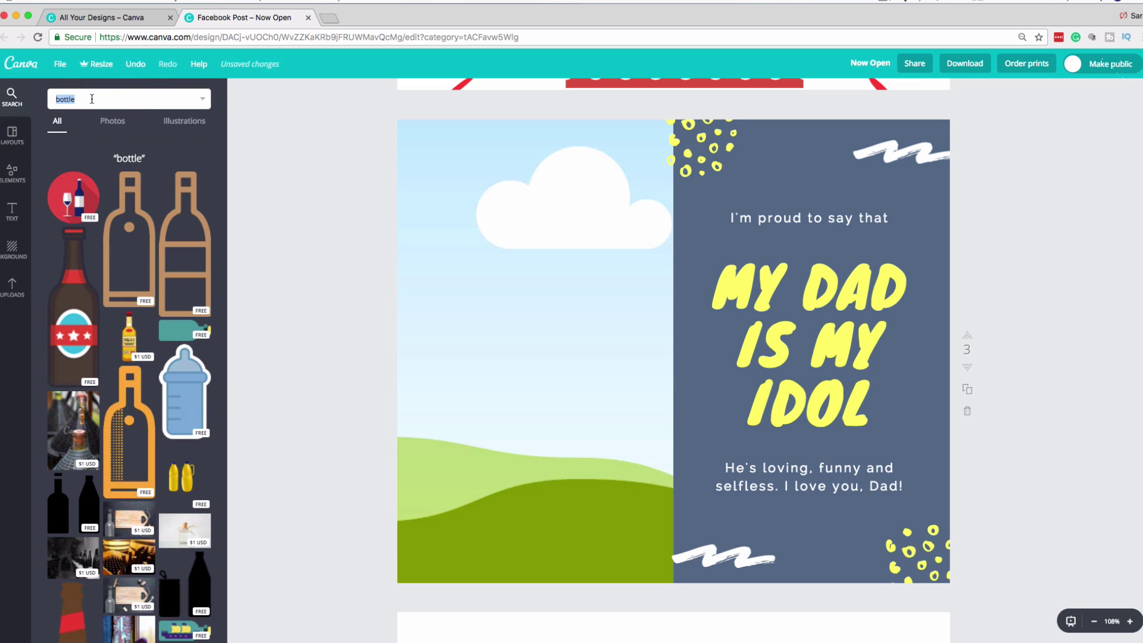
pyautogui.press('BackSpace')
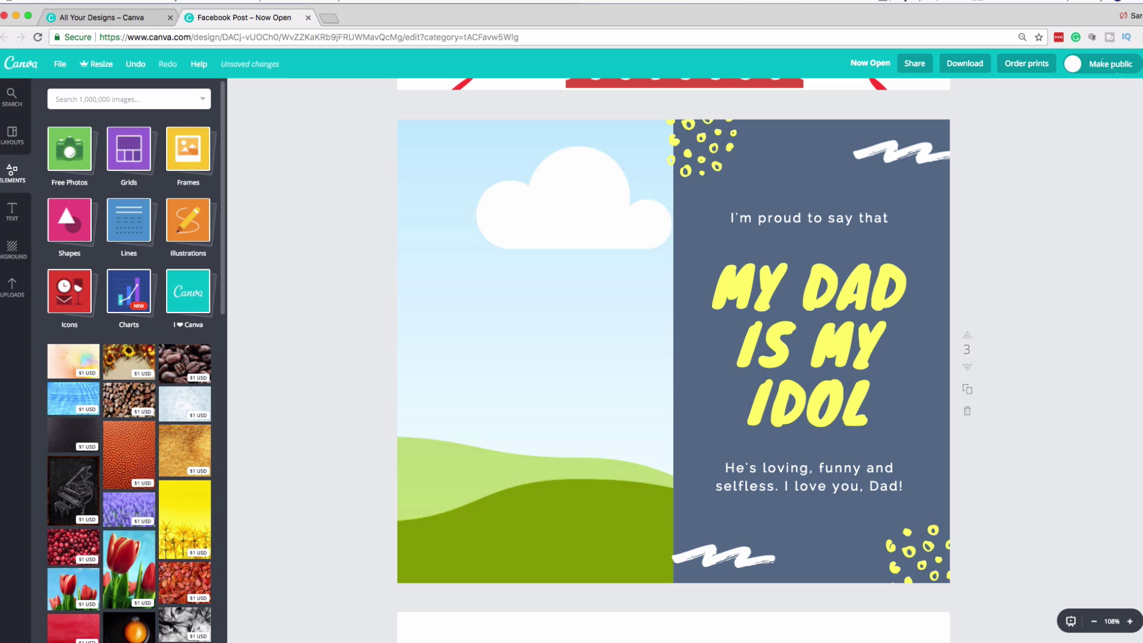
pyautogui.click(69, 148)
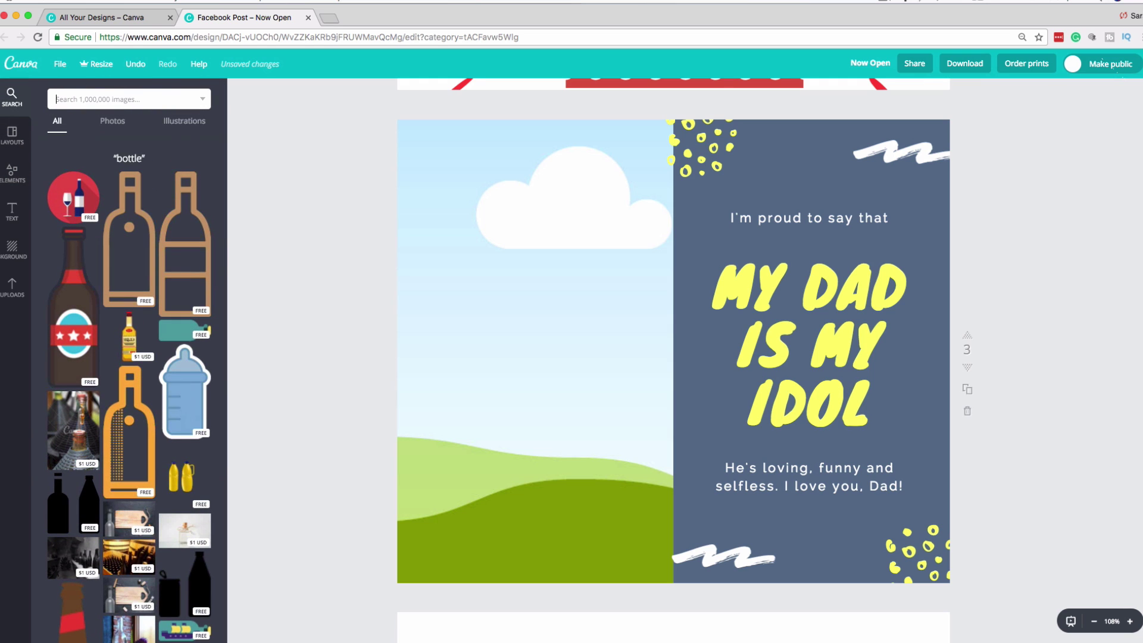
pyautogui.write('man')
pyautogui.press('Return')
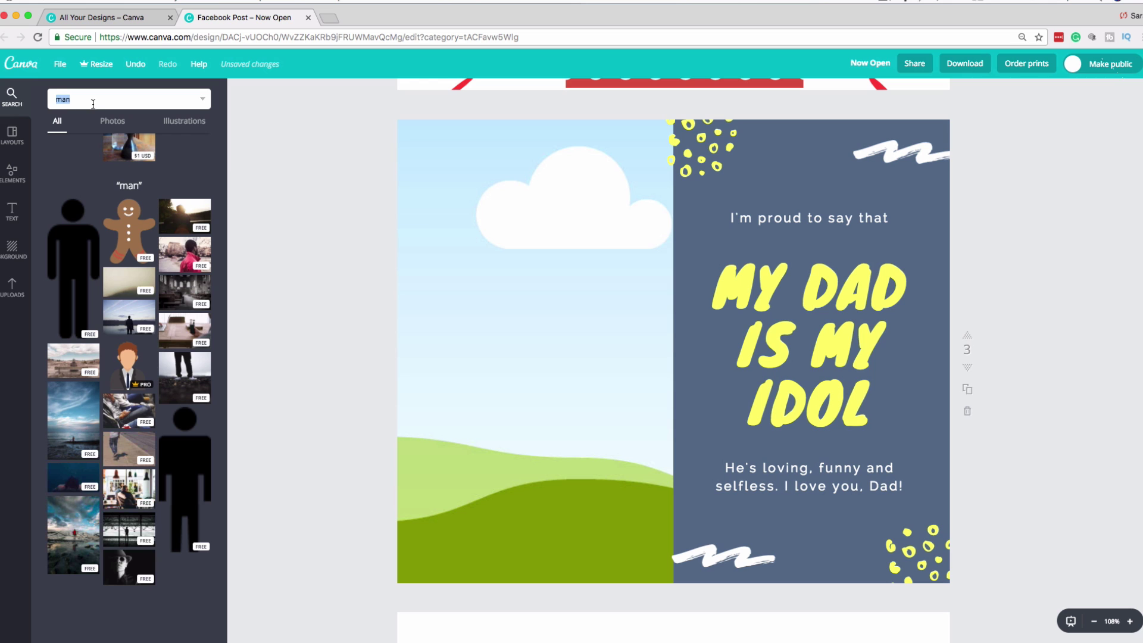
# - Fill page 3's left picture frame with the free photo of the man in the red jacket and accept its crop
pyautogui.click(186, 253)
pyautogui.moveTo(476, 310); pyautogui.dragTo(424, 342)
pyautogui.doubleClick(501, 341)
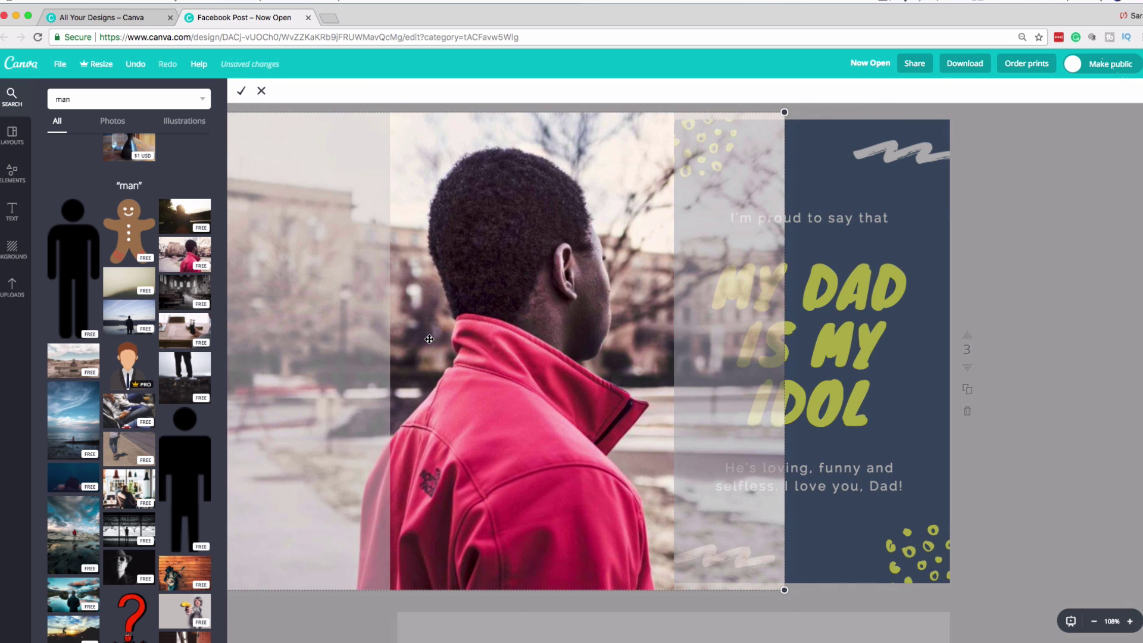
pyautogui.click(240, 93)
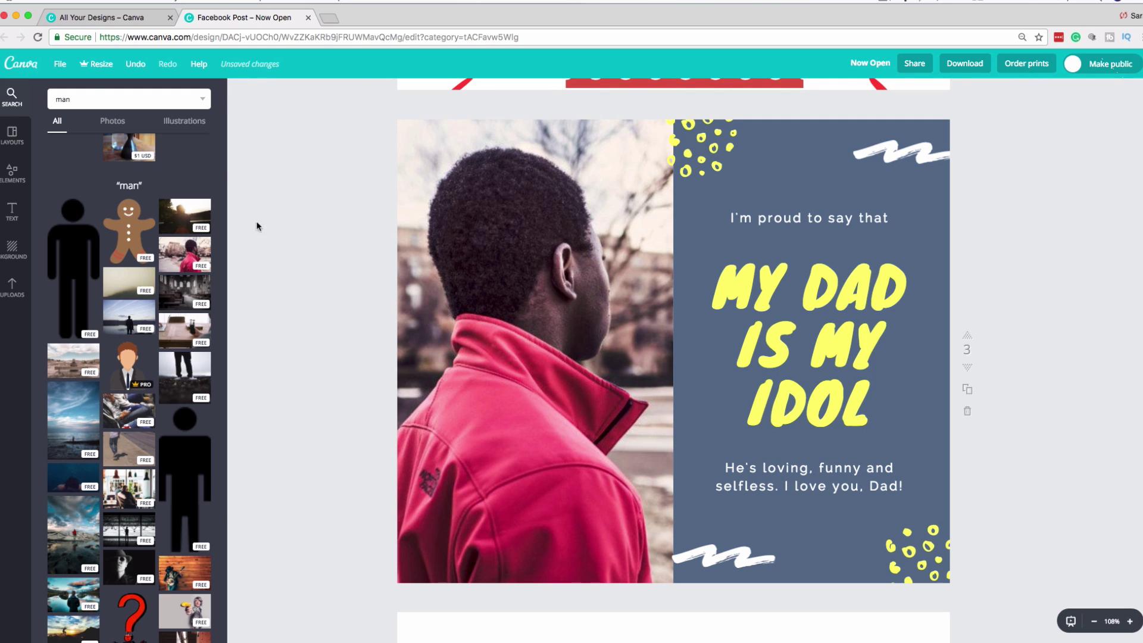
# - Clear the image search and delete the red-jacket photo from page 3's picture frame
pyautogui.click(95, 99)
pyautogui.press('BackSpace')
pyautogui.click(535, 357)
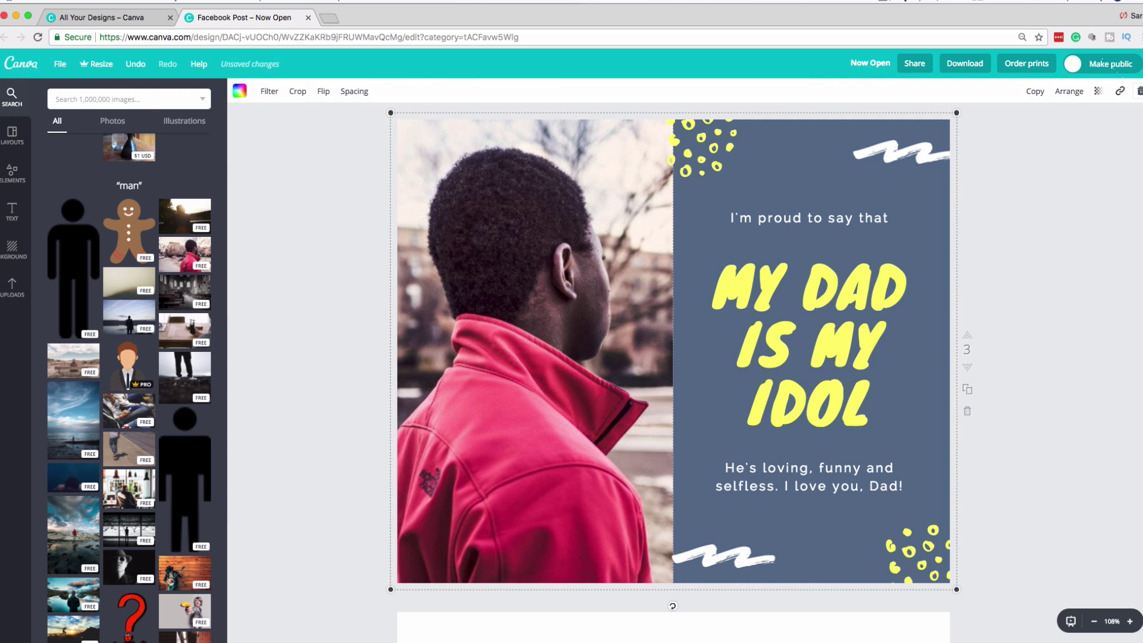
pyautogui.click(1139, 91)
pyautogui.click(1113, 123)
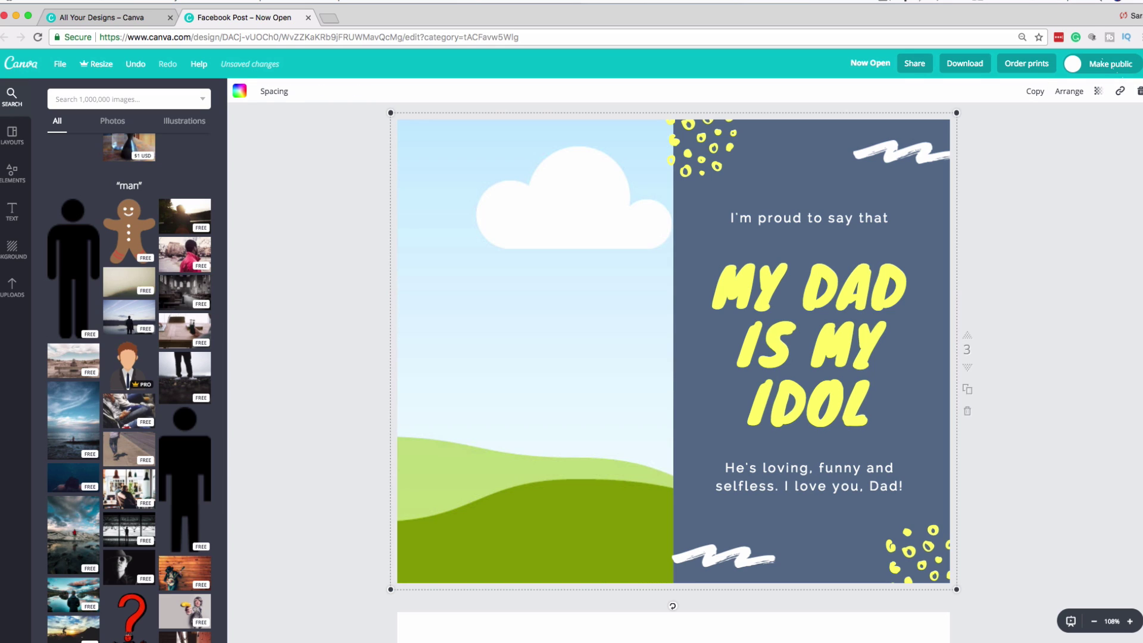
# - Upload the image 19.jpg from the Desktop folder to the personal uploads
pyautogui.click(12, 287)
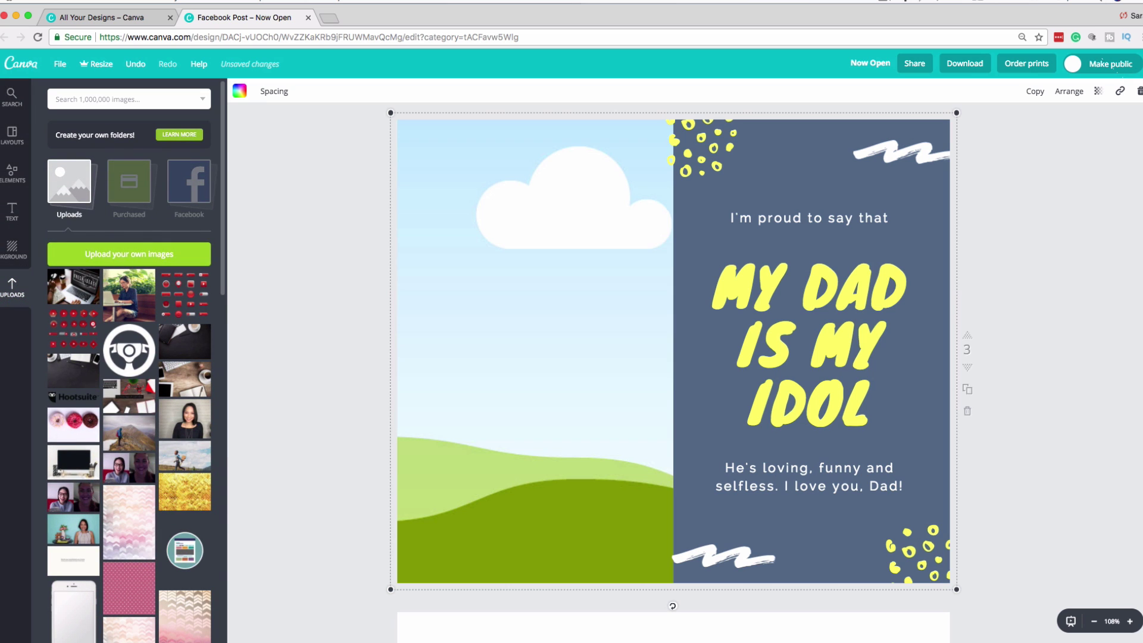
pyautogui.click(128, 254)
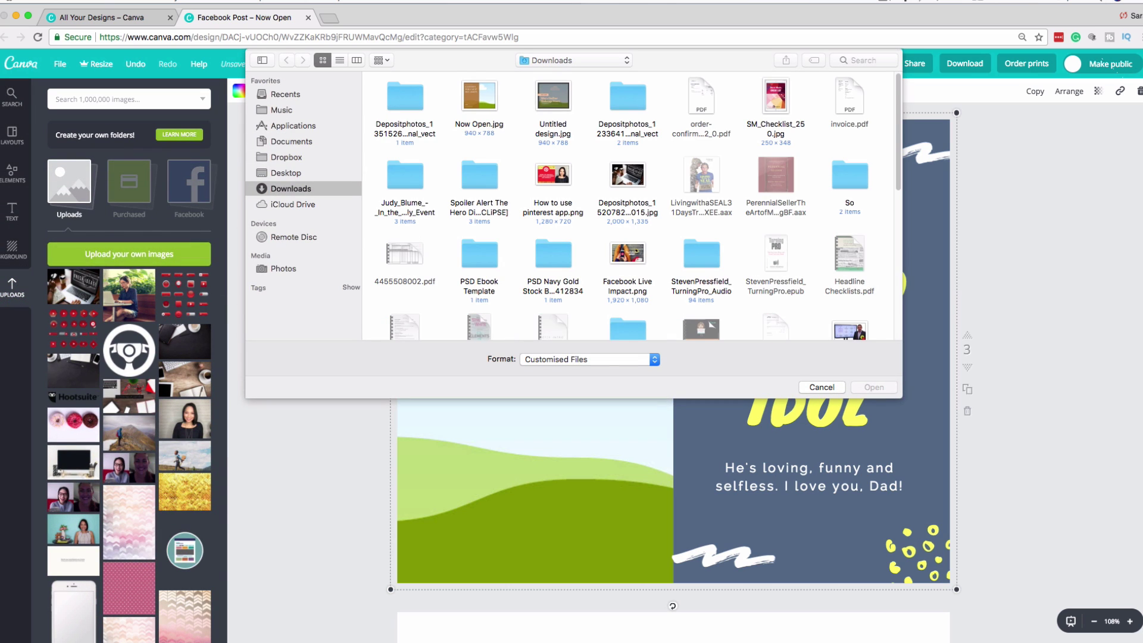
pyautogui.click(286, 173)
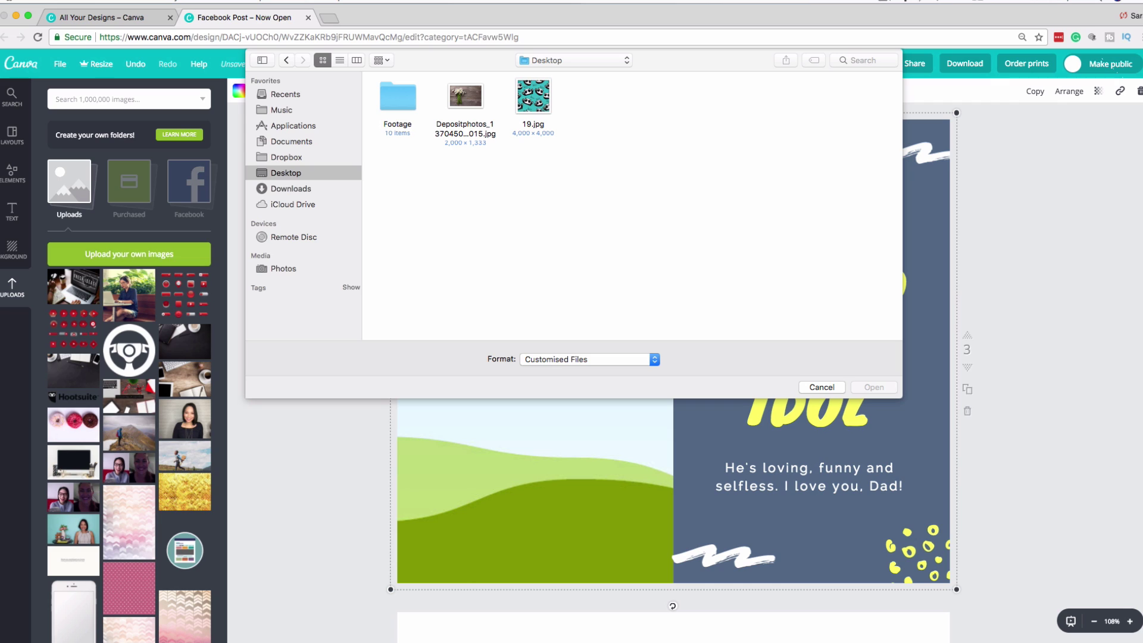
pyautogui.click(534, 96)
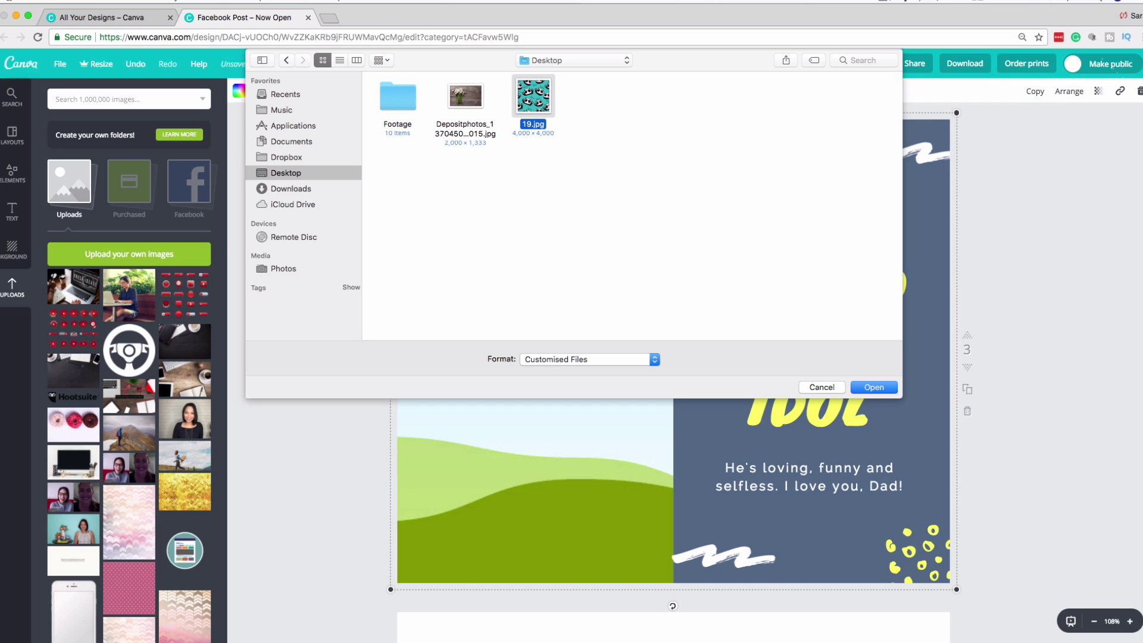
pyautogui.press('Return')
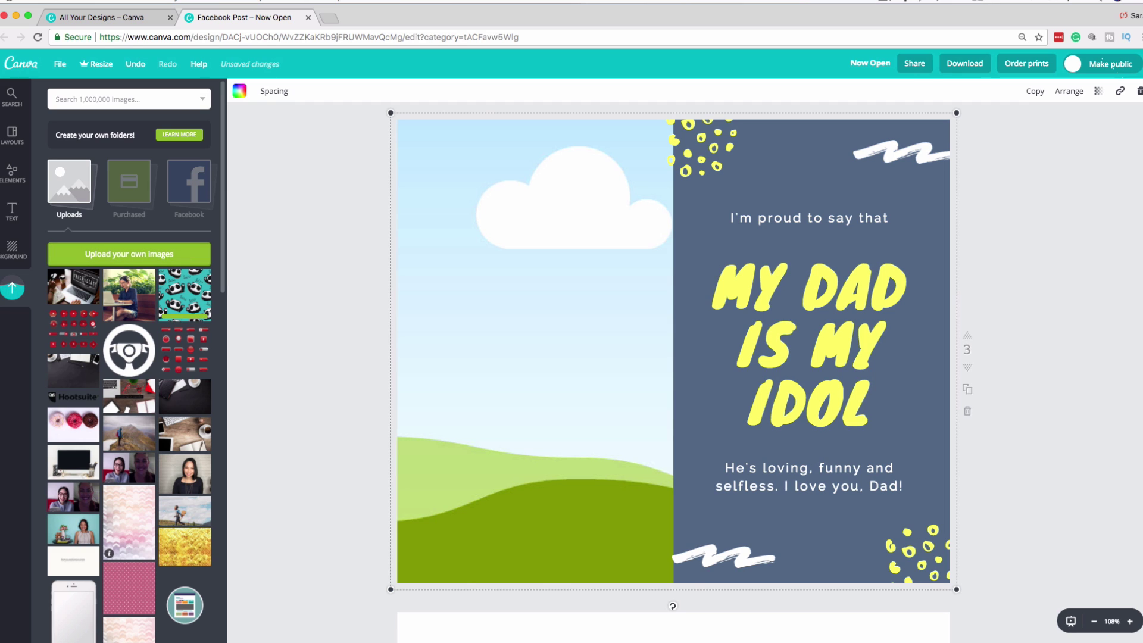
# - Add the uploaded pop-art image of the red-haired woman to page 3, and delete it again
pyautogui.scroll(-8, 129, 375)
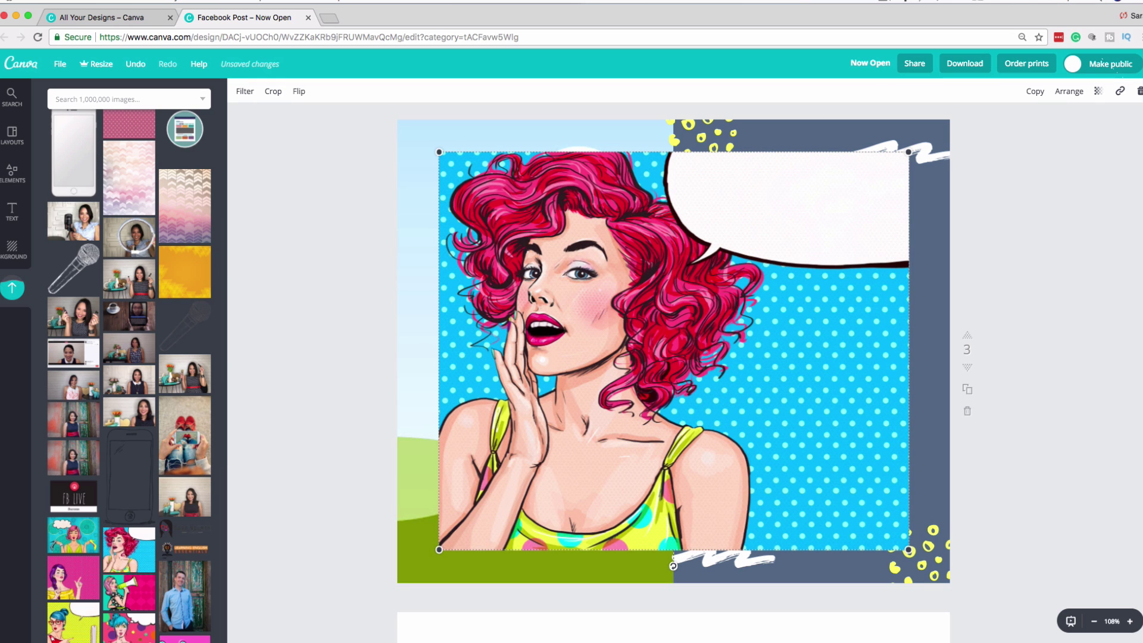
pyautogui.press('Delete')
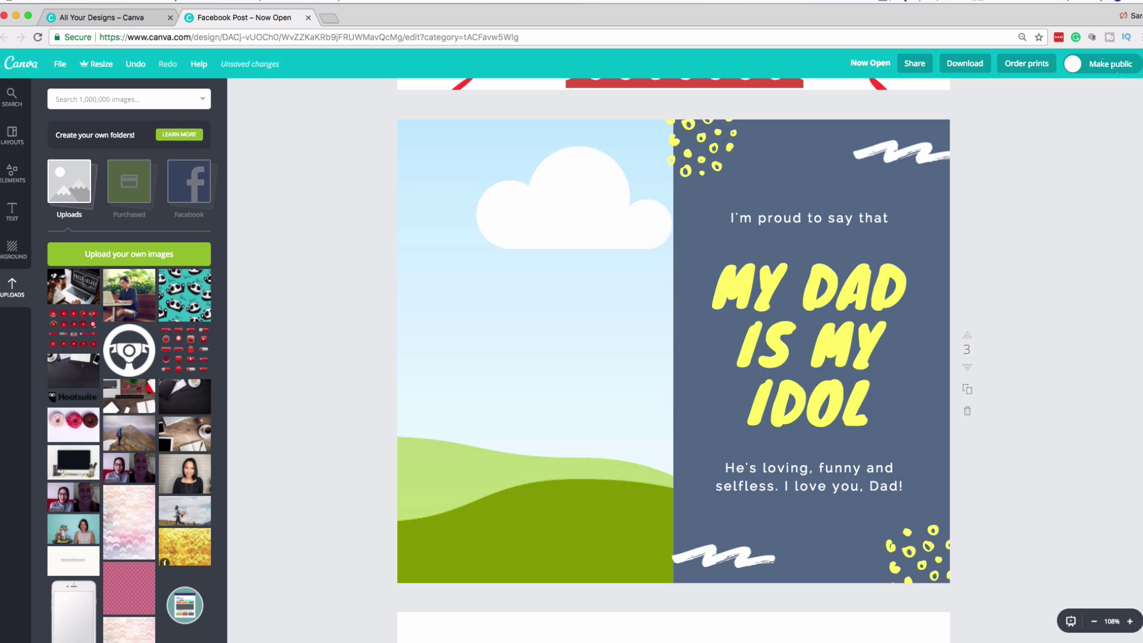
# - Place the uploaded panda pattern in page 3's left picture frame and accept its crop
pyautogui.click(184, 294)
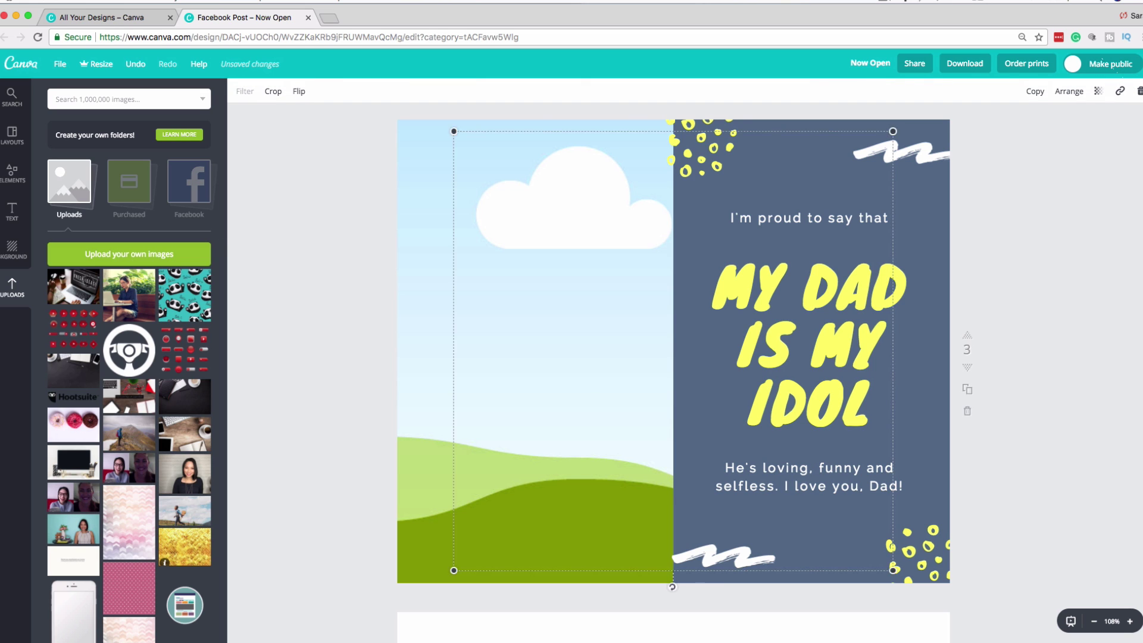
pyautogui.moveTo(675, 351); pyautogui.dragTo(417, 357)
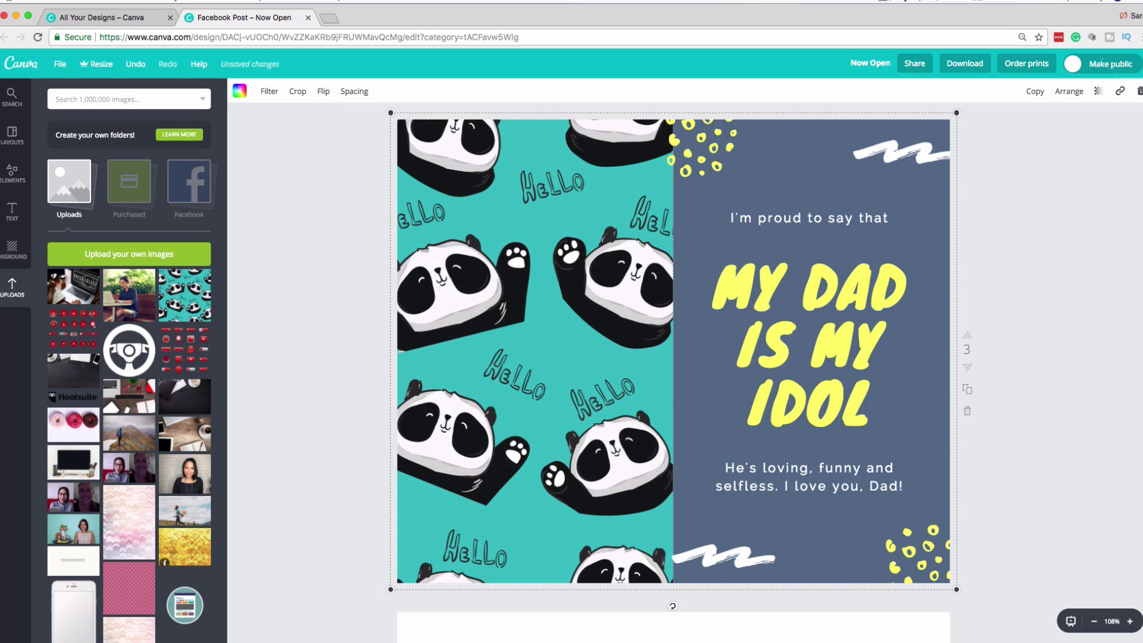
pyautogui.press('Escape')
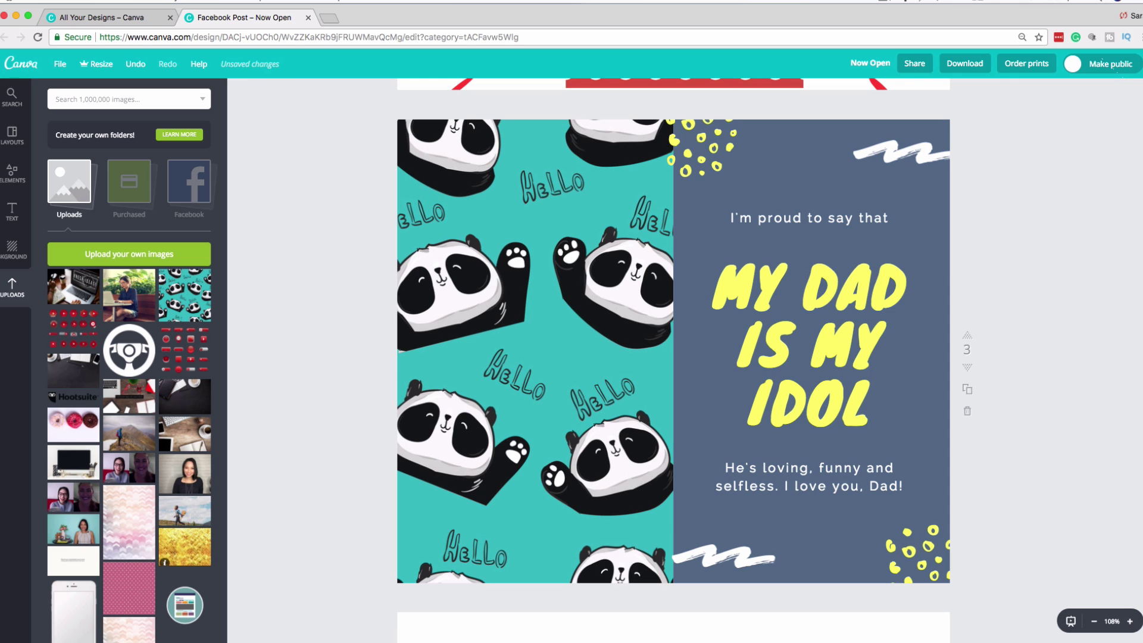
pyautogui.click(535, 351)
pyautogui.doubleClick(535, 351)
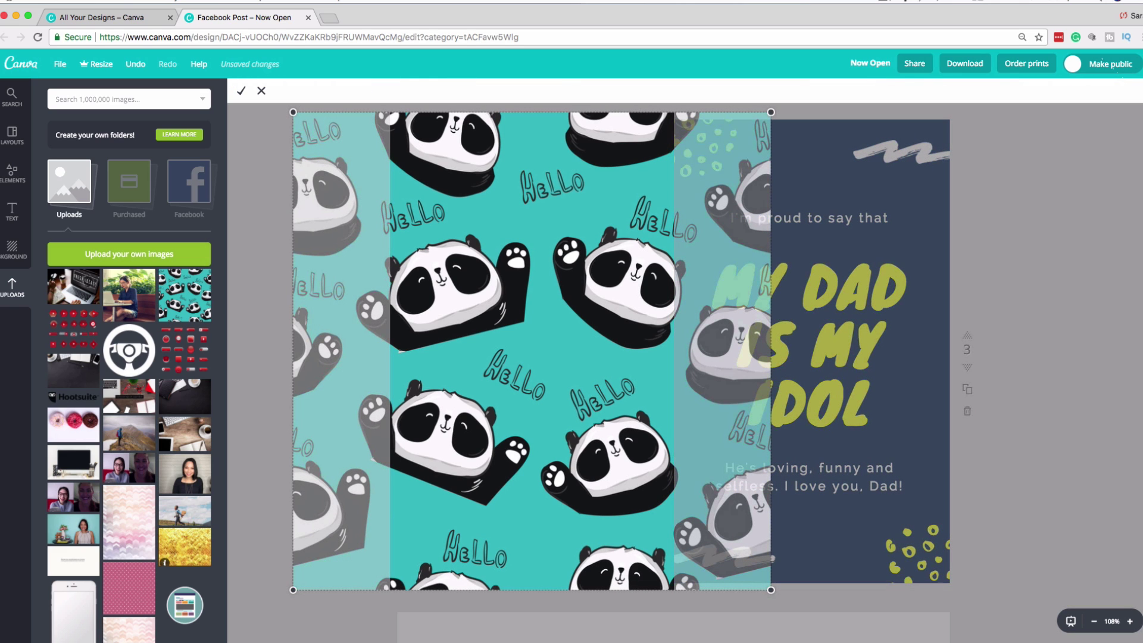
pyautogui.press('Return')
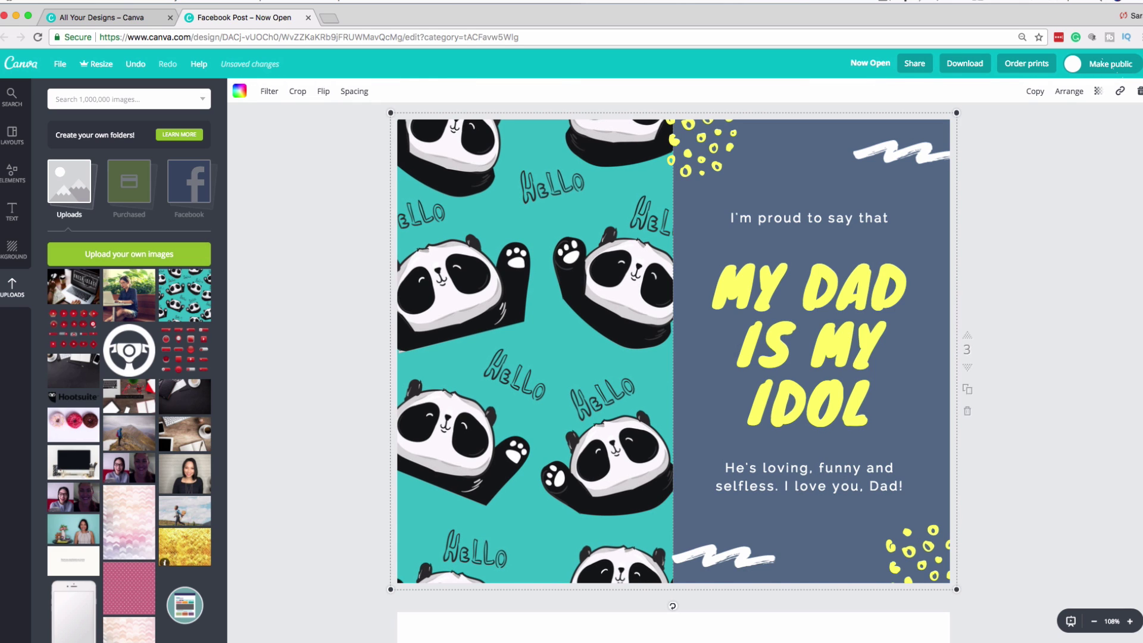
# - Show the advanced filter options for page 3's panda image and apply the Selfie filter
pyautogui.click(269, 91)
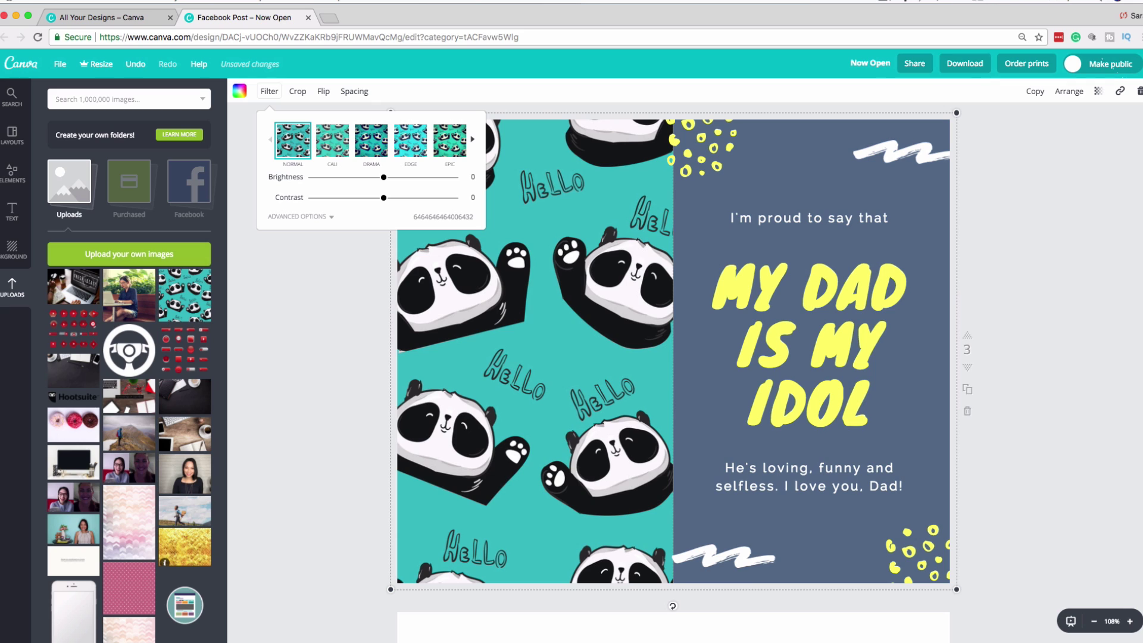
pyautogui.click(301, 216)
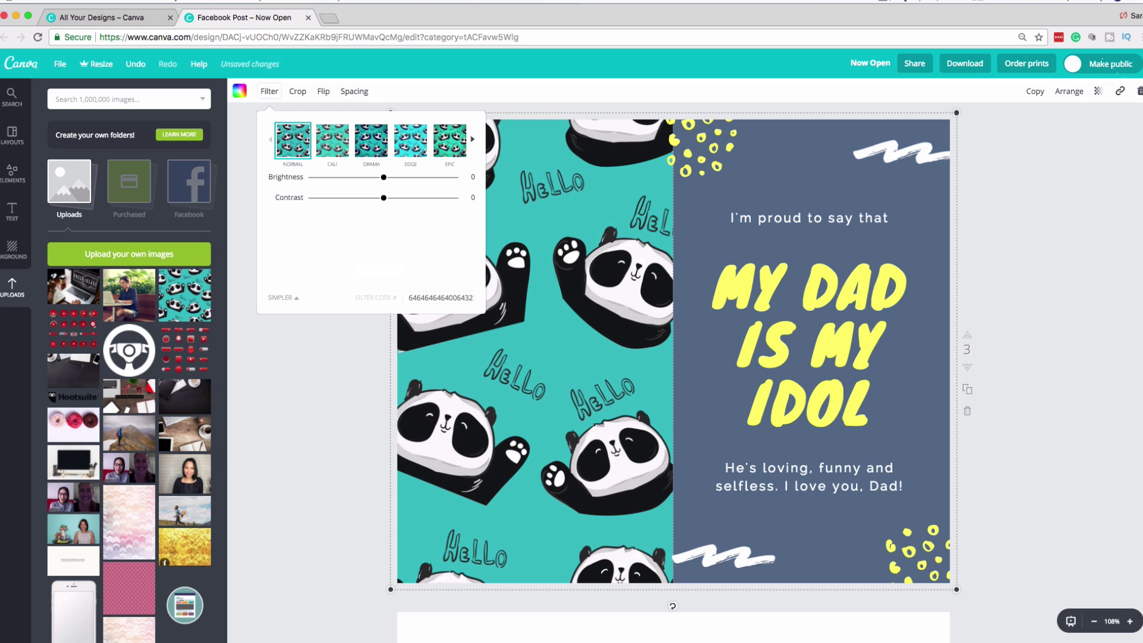
pyautogui.click(472, 139)
pyautogui.click(472, 139)
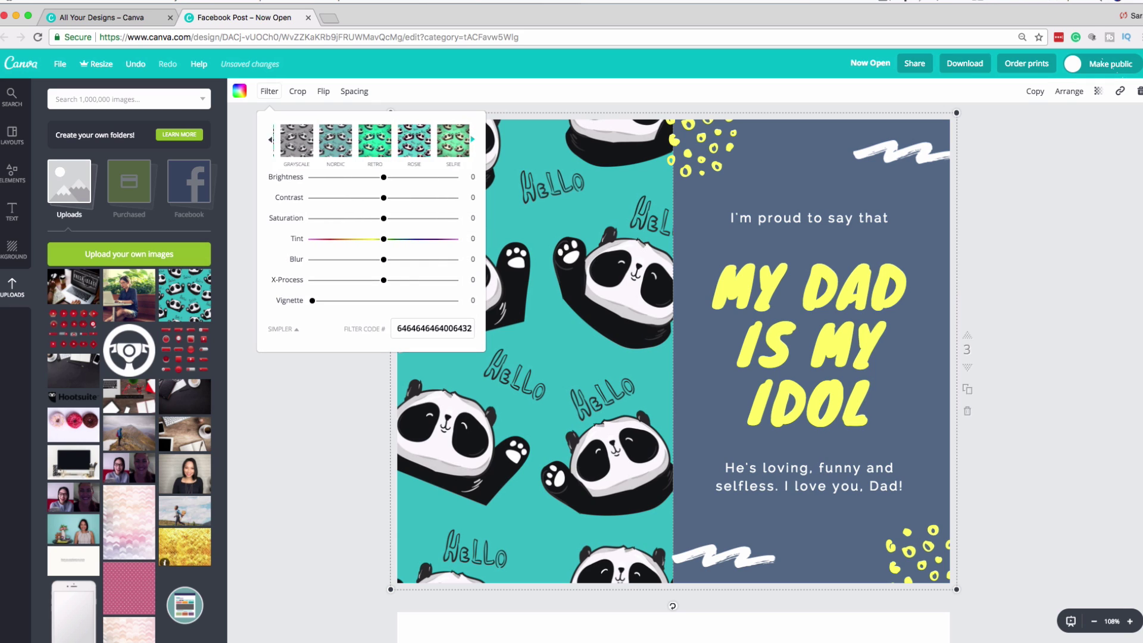
pyautogui.click(450, 140)
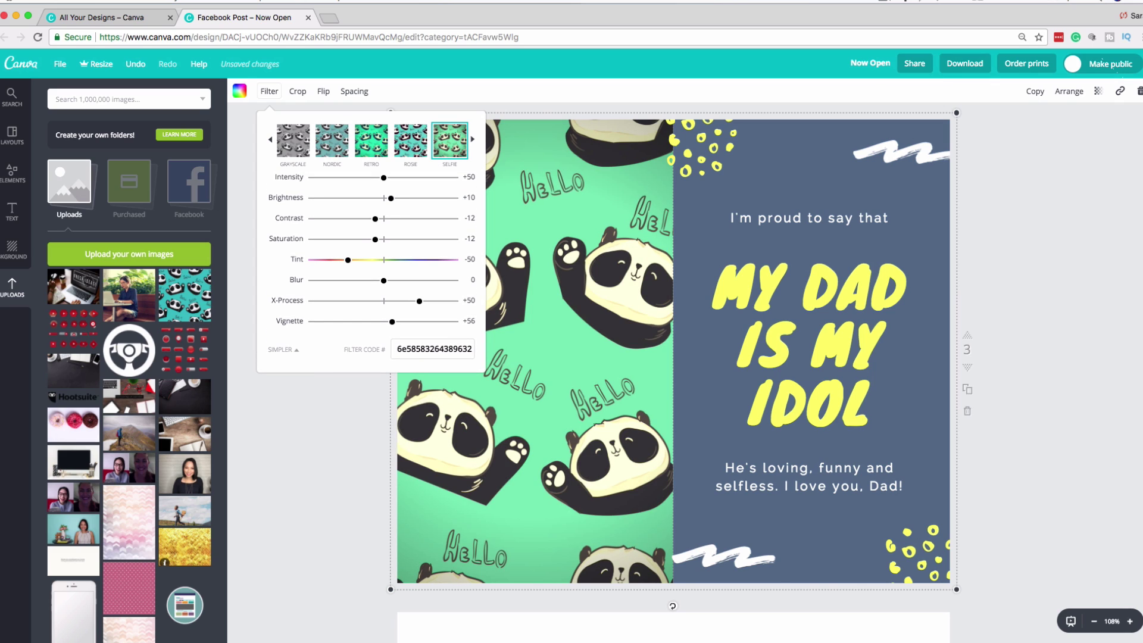
# - Apply the Edge filter to the panda image with intensity +36 and tint 0
pyautogui.click(270, 138)
pyautogui.click(292, 140)
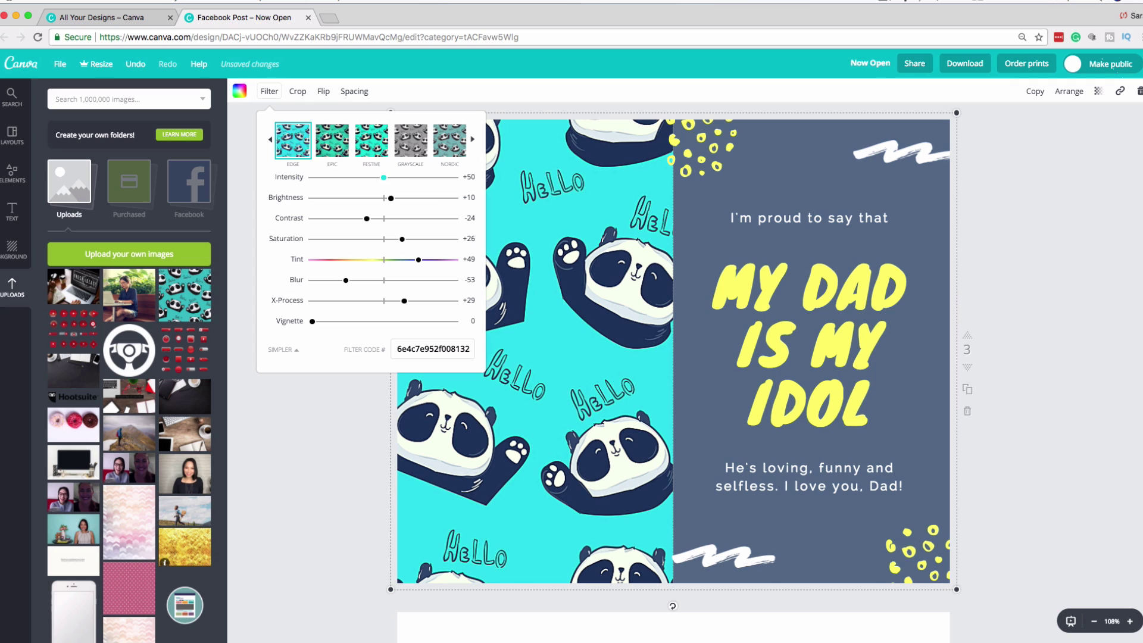
pyautogui.moveTo(383, 177); pyautogui.dragTo(363, 177)
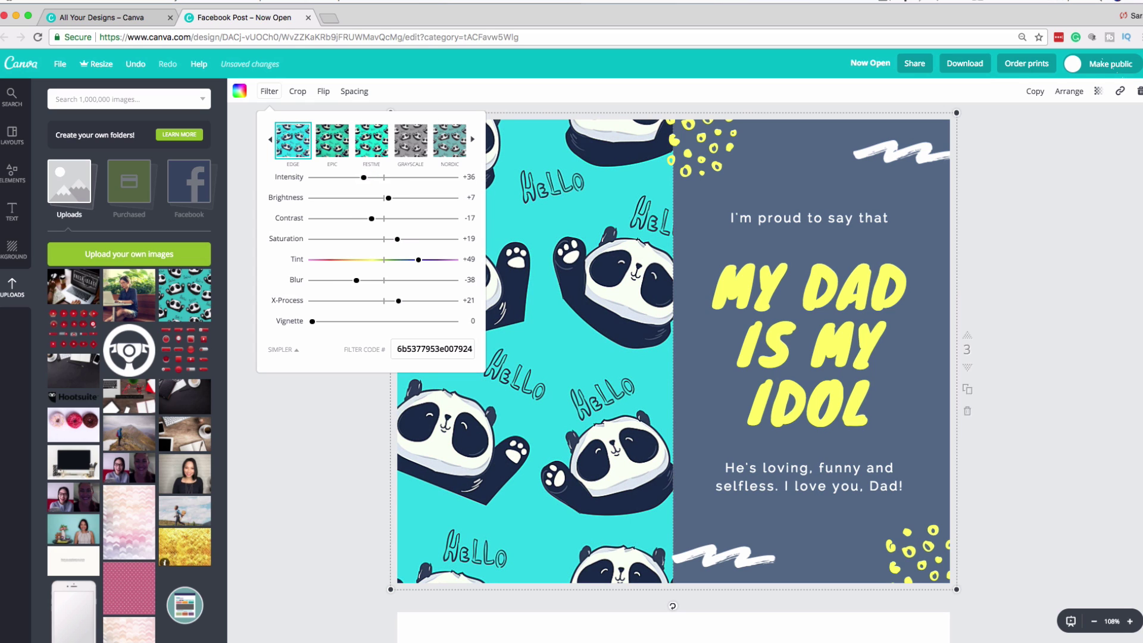
pyautogui.moveTo(418, 260); pyautogui.dragTo(383, 259)
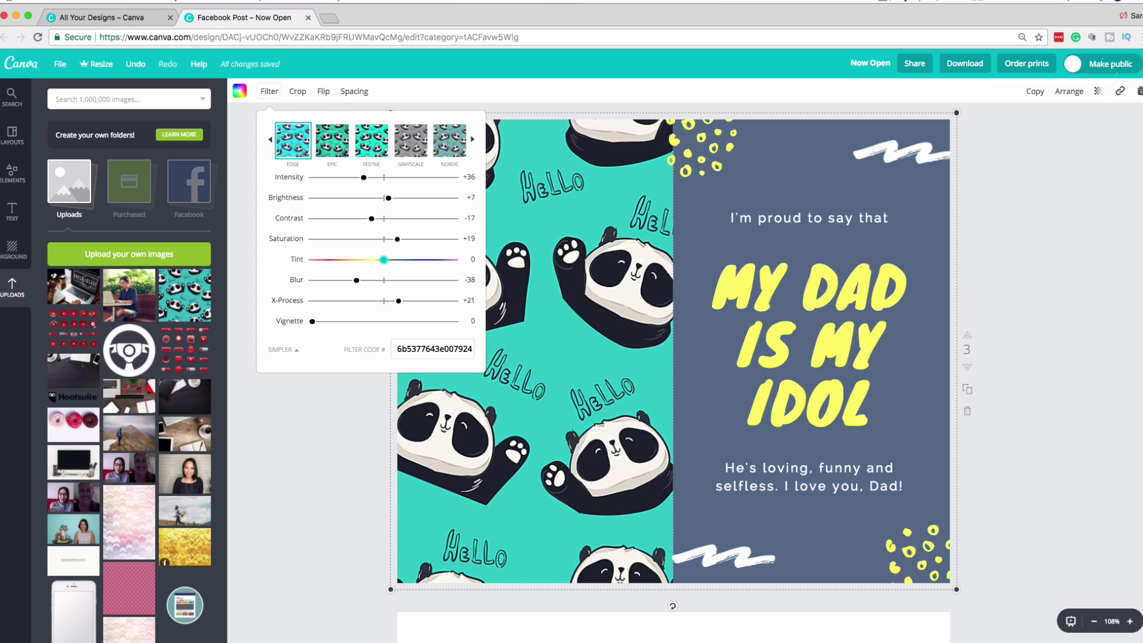
# - Enter and leave the panda image's crop mode, and flip the image horizontally and vertically and back again
pyautogui.click(297, 91)
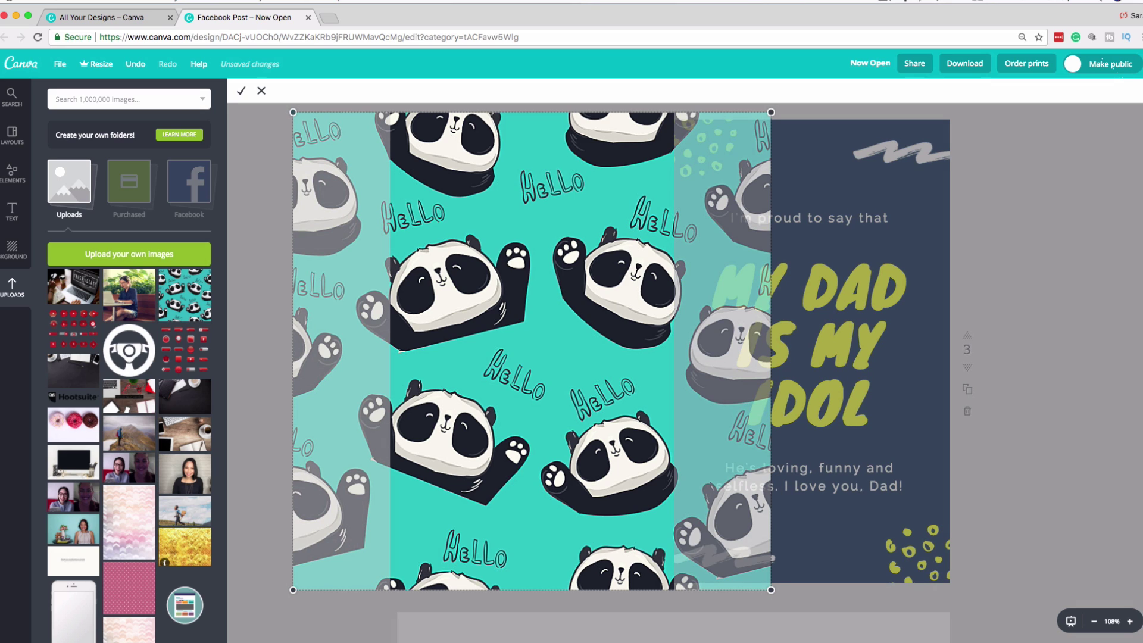
pyautogui.press('Return')
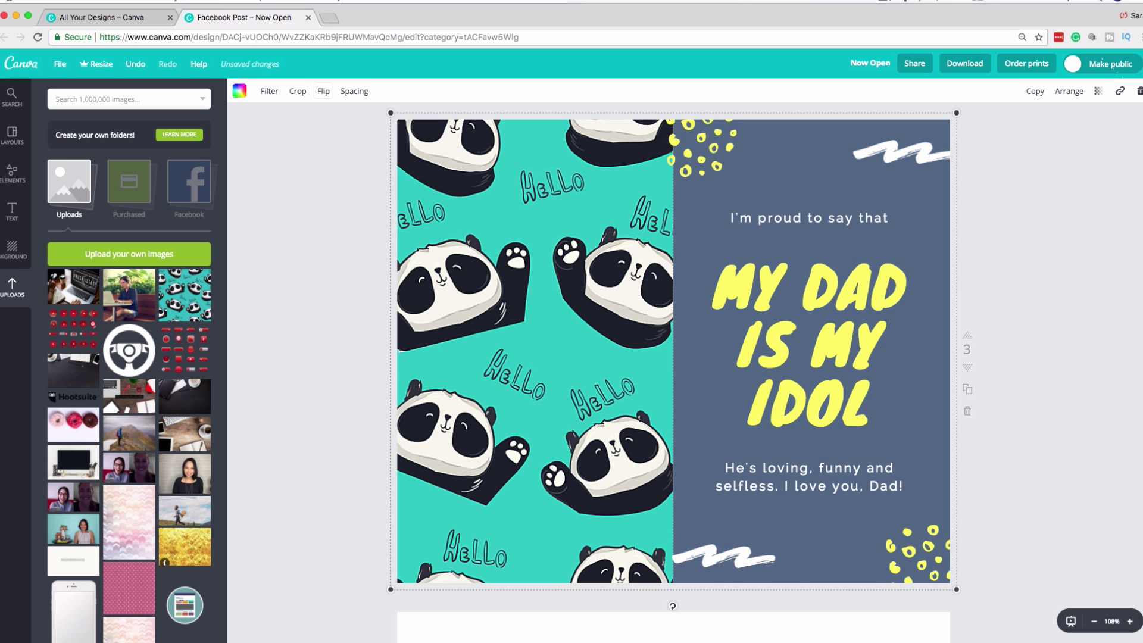
pyautogui.click(324, 91)
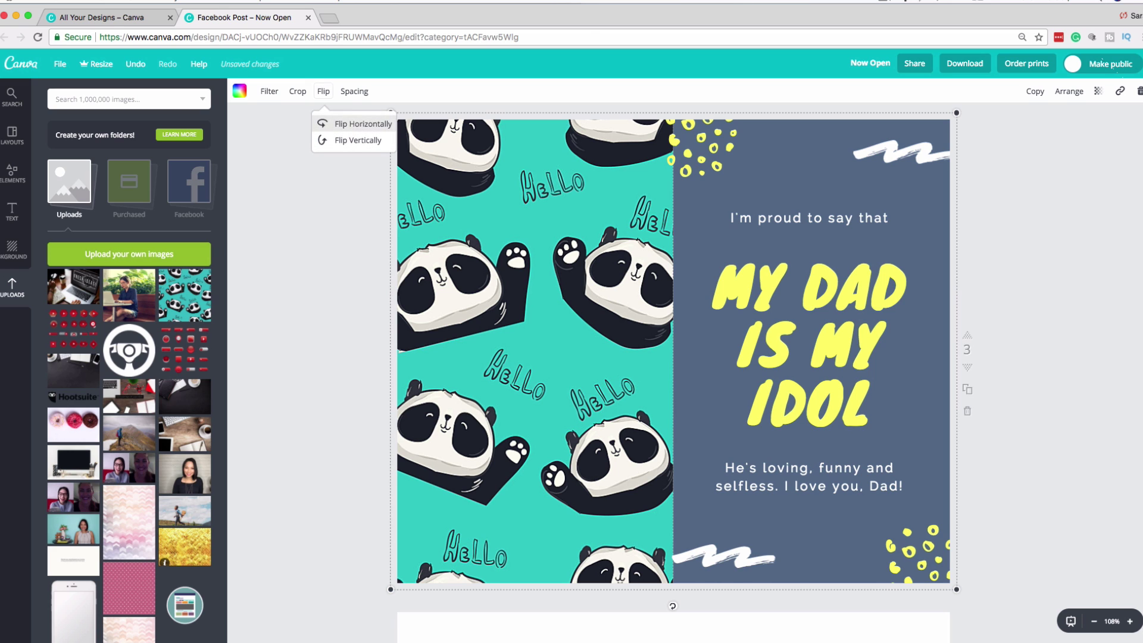
pyautogui.click(351, 124)
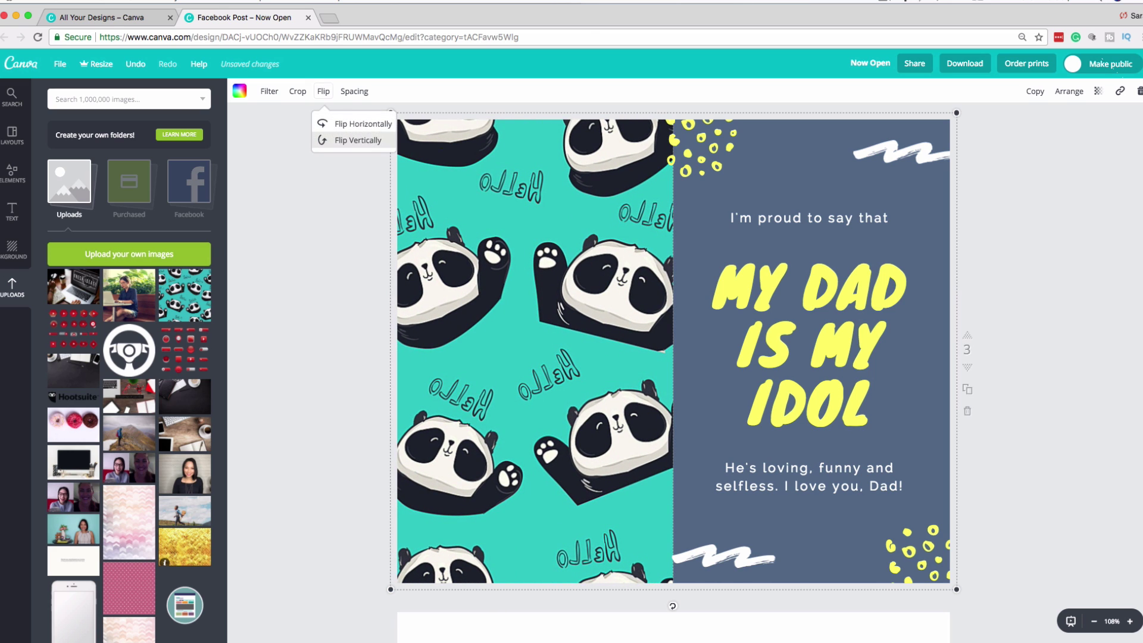
pyautogui.click(353, 141)
pyautogui.click(354, 142)
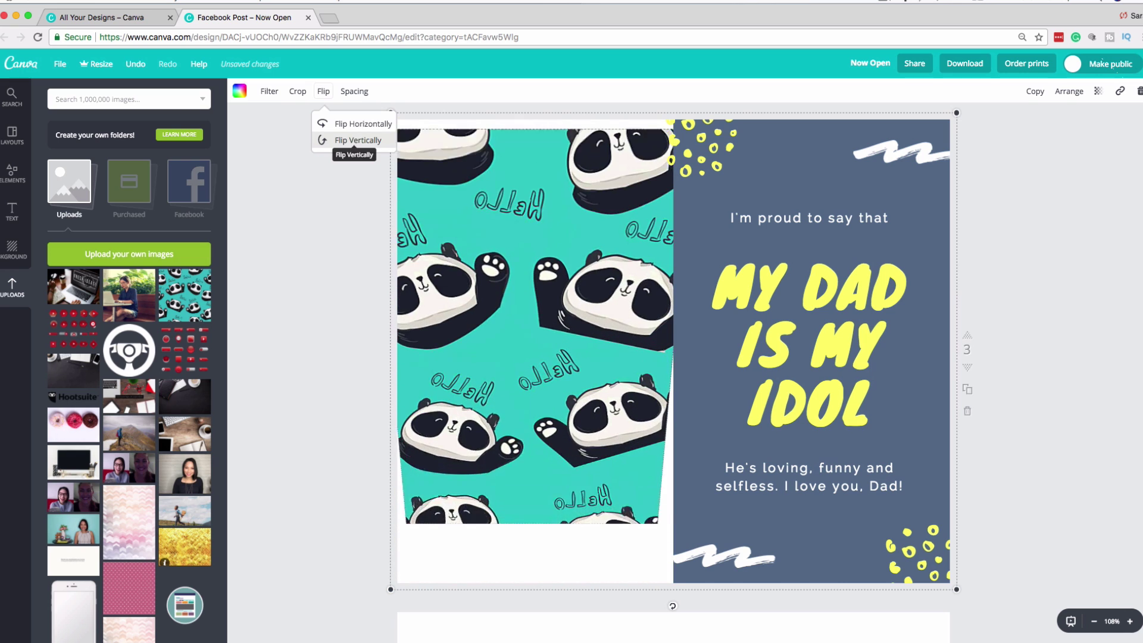
pyautogui.click(354, 141)
# - Try out the spacing setting of page 3's picture grid and deselect the grid
pyautogui.click(354, 91)
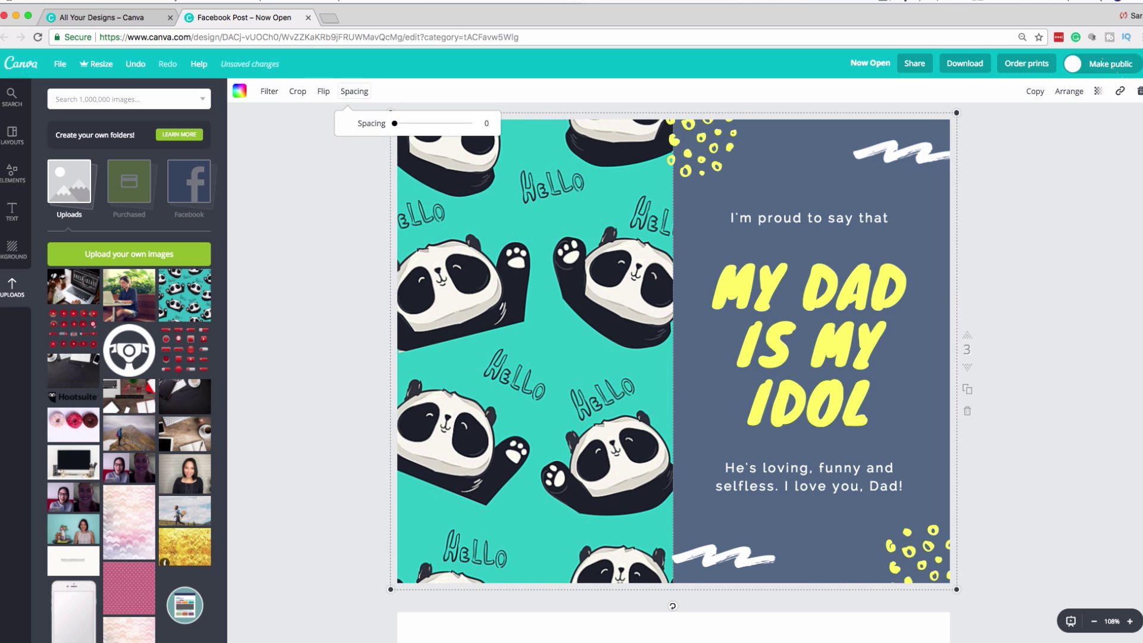
pyautogui.moveTo(394, 123)
pyautogui.mouseDown()
pyautogui.moveTo(428, 123)
pyautogui.moveTo(394, 123)
pyautogui.mouseUp()
pyautogui.press('Escape')
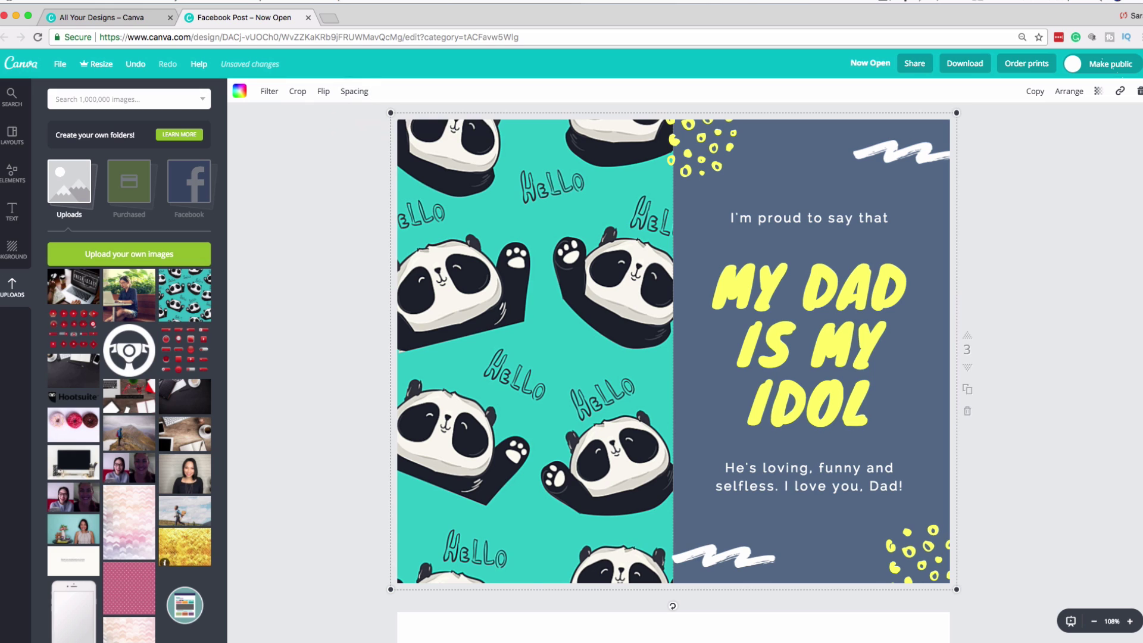
pyautogui.press('Escape')
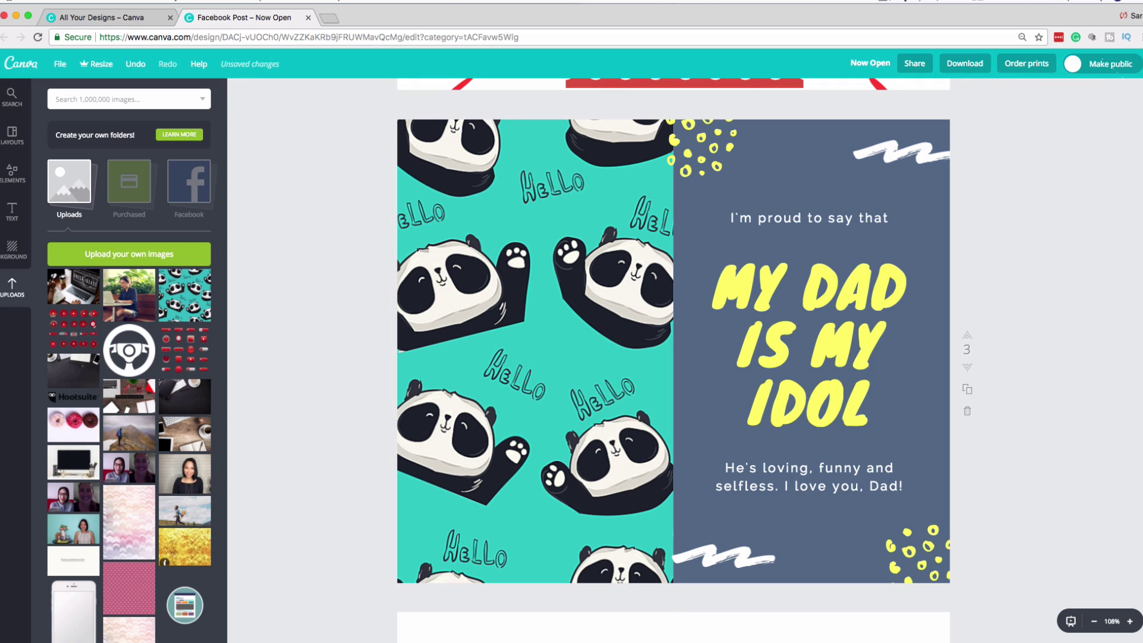
# - Bring page 3's picture grid forward in the layer order and send it back again
pyautogui.click(535, 351)
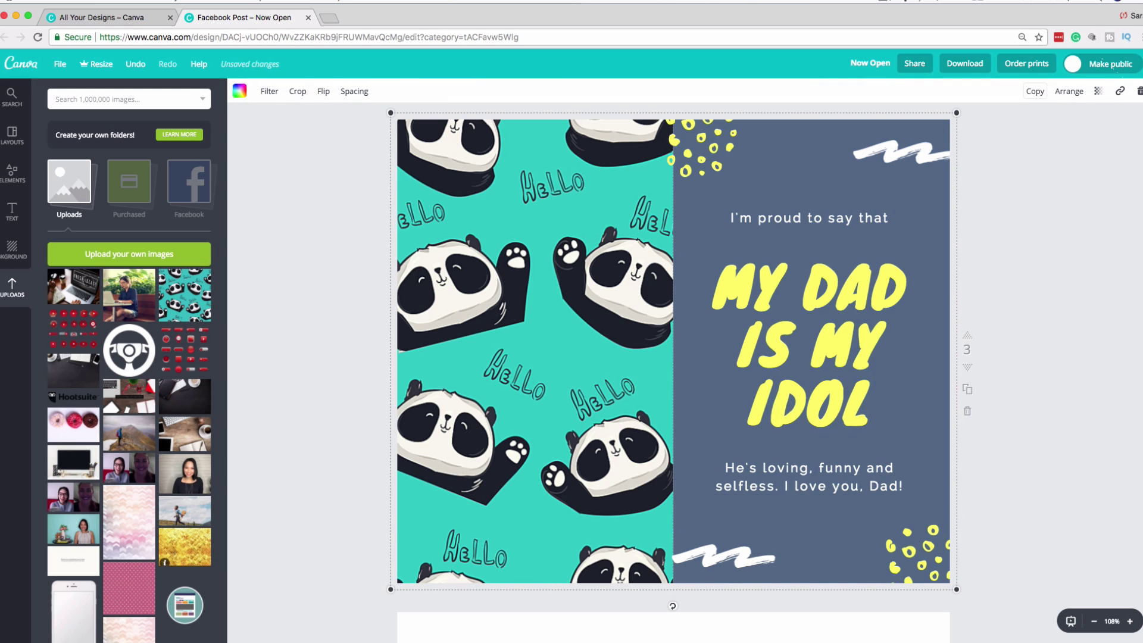
pyautogui.click(1069, 91)
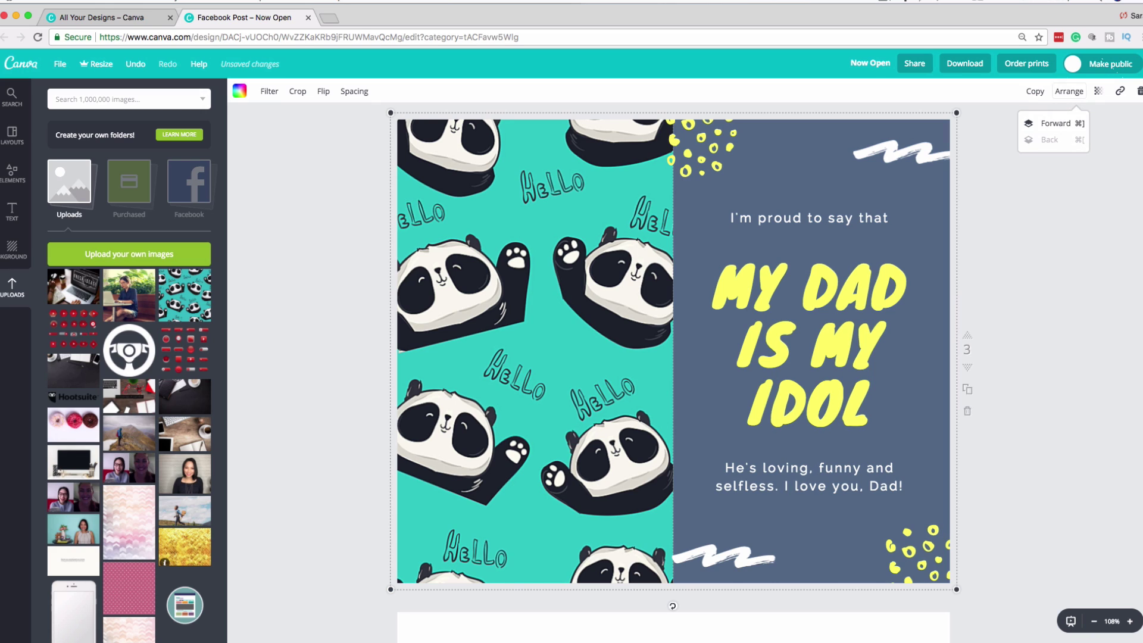
pyautogui.click(1055, 123)
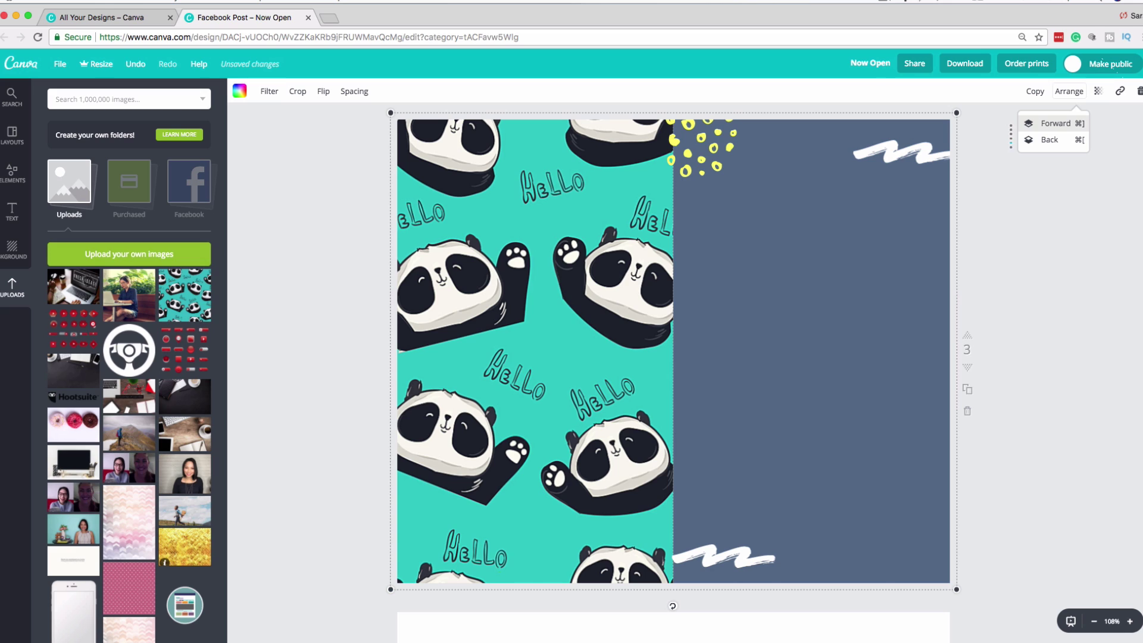
pyautogui.press('super+bracketleft')
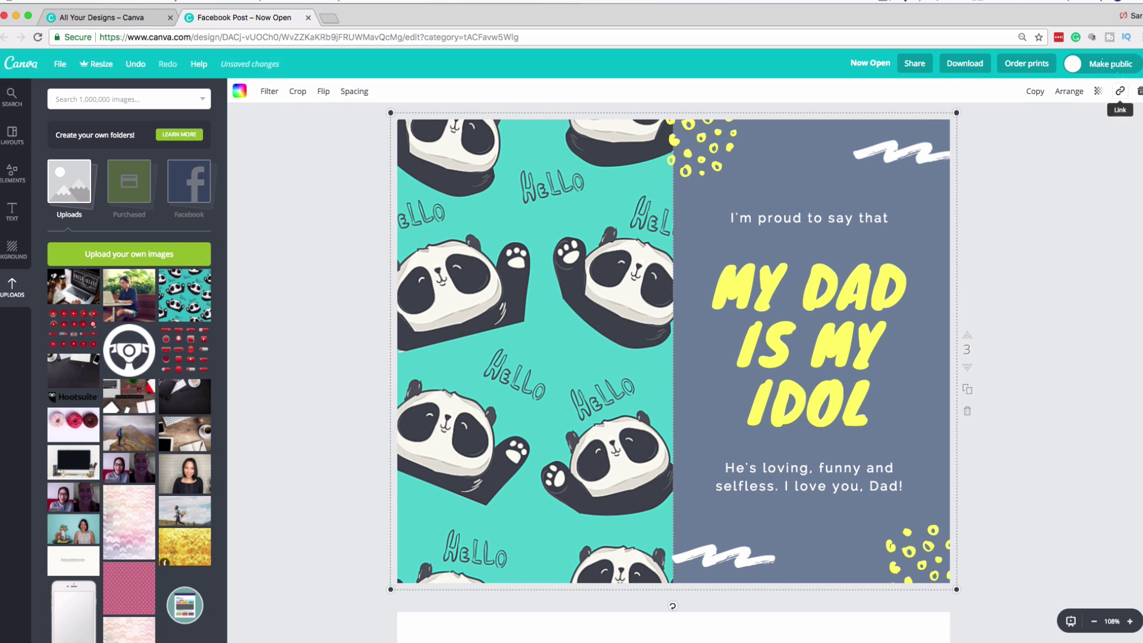
# - Open the picture grid's link setting, apply it without a URL, and deselect the grid
pyautogui.click(1120, 91)
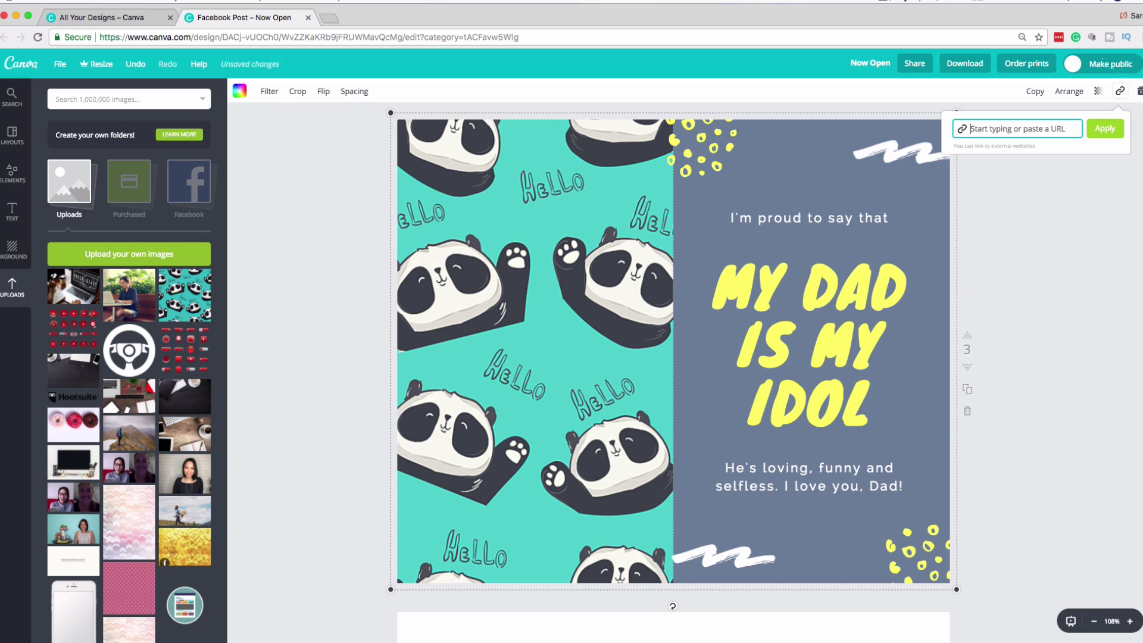
pyautogui.click(1104, 129)
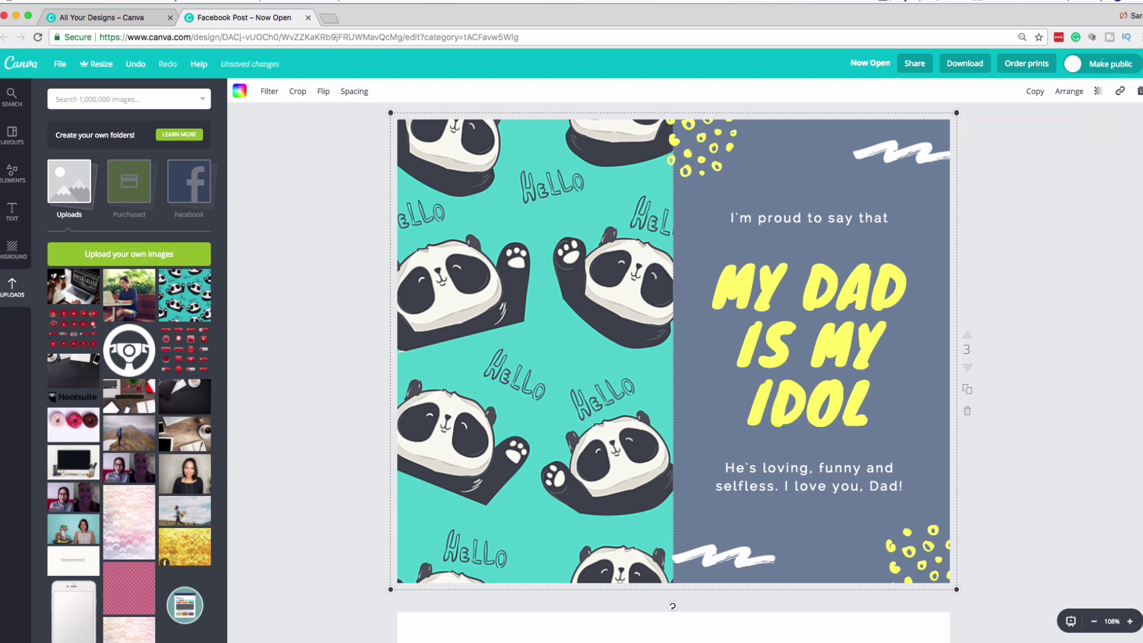
pyautogui.click(1045, 306)
# - Add the uploaded gold mosaic image to blank page 4 and enlarge it to cover the whole page
pyautogui.scroll(-5, 1045, 306)
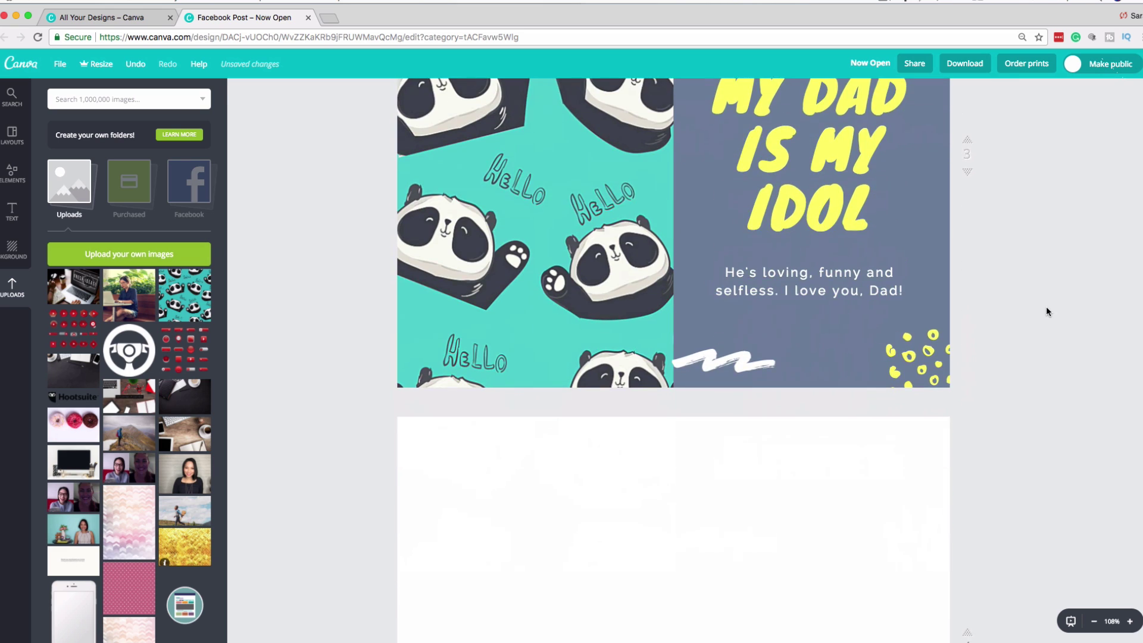
pyautogui.scroll(-5, 1047, 311)
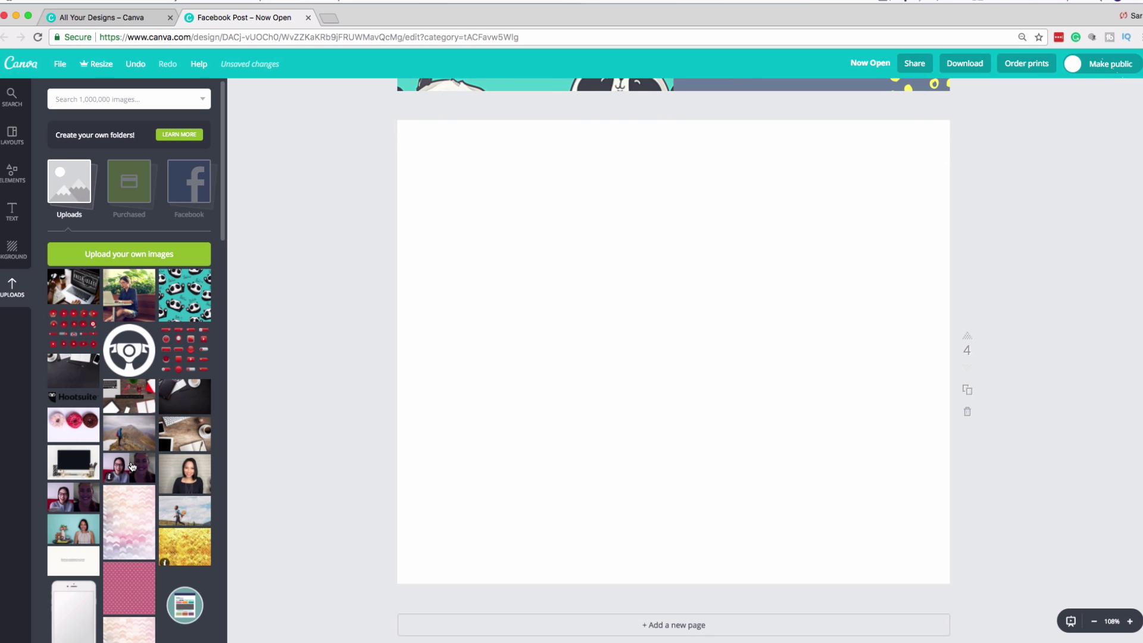
pyautogui.click(181, 554)
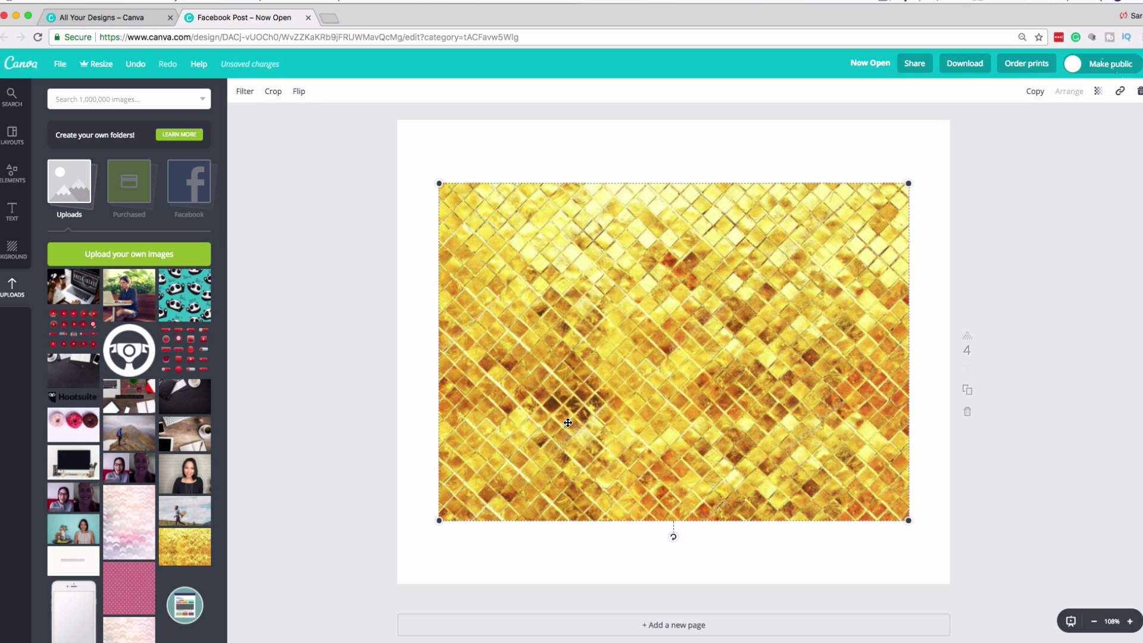
pyautogui.moveTo(568, 423); pyautogui.dragTo(527, 351)
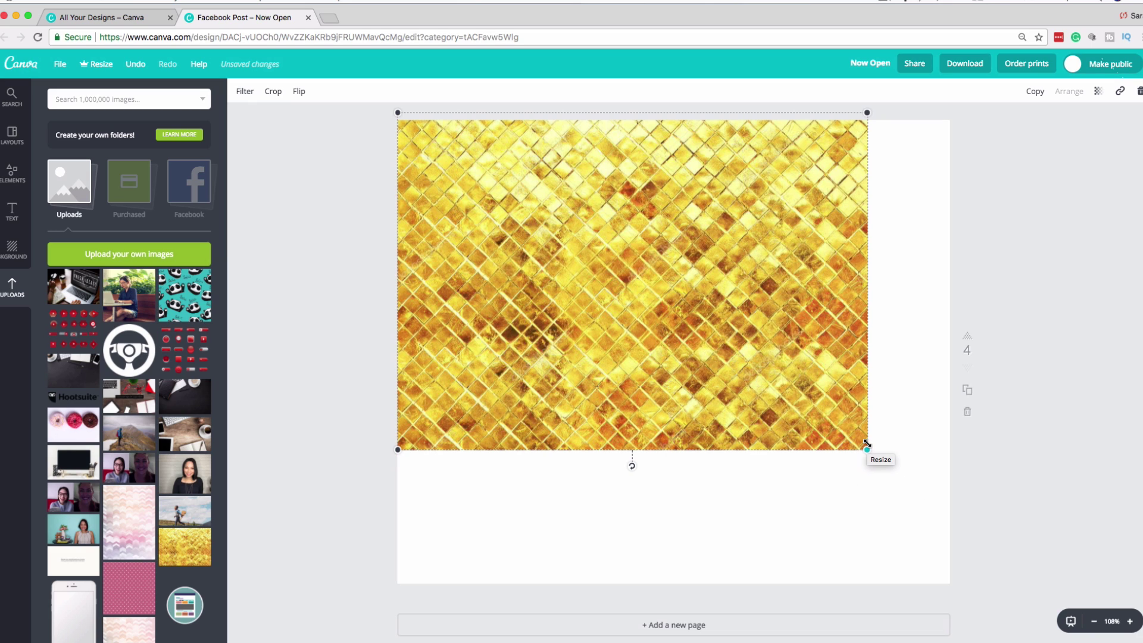
pyautogui.moveTo(866, 445); pyautogui.dragTo(1103, 619)
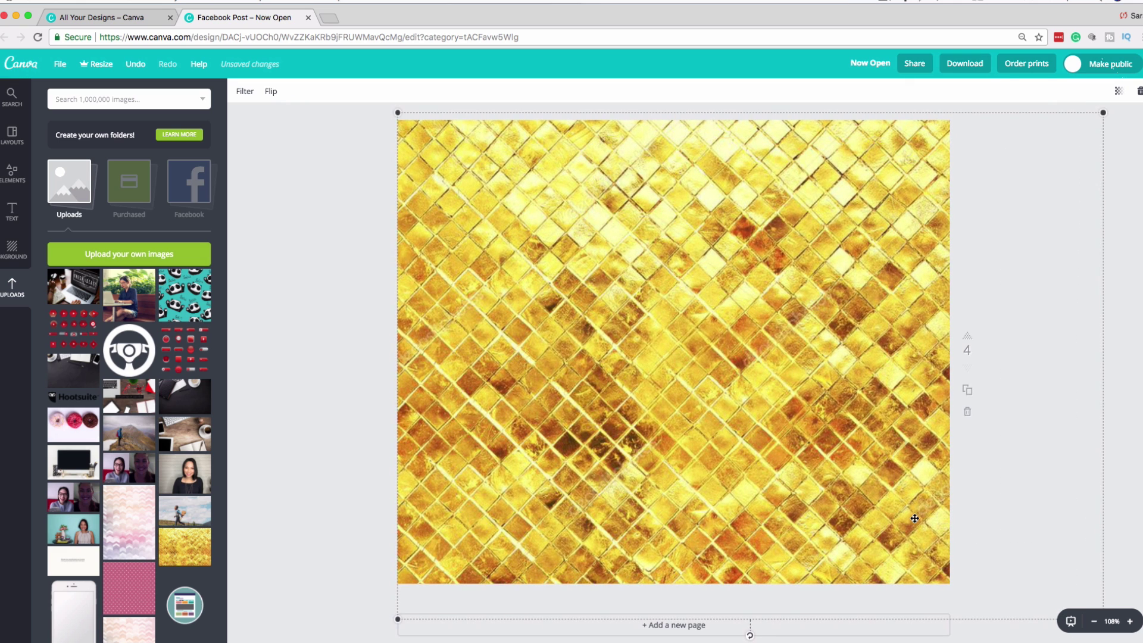
pyautogui.moveTo(1010, 522); pyautogui.dragTo(985, 522)
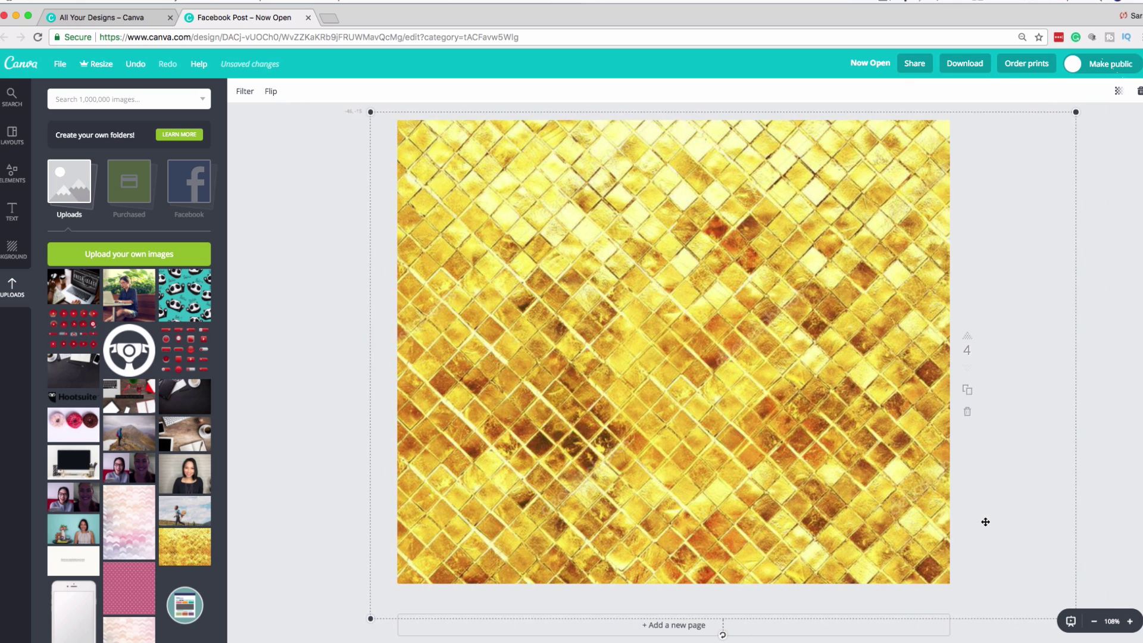
pyautogui.click(299, 396)
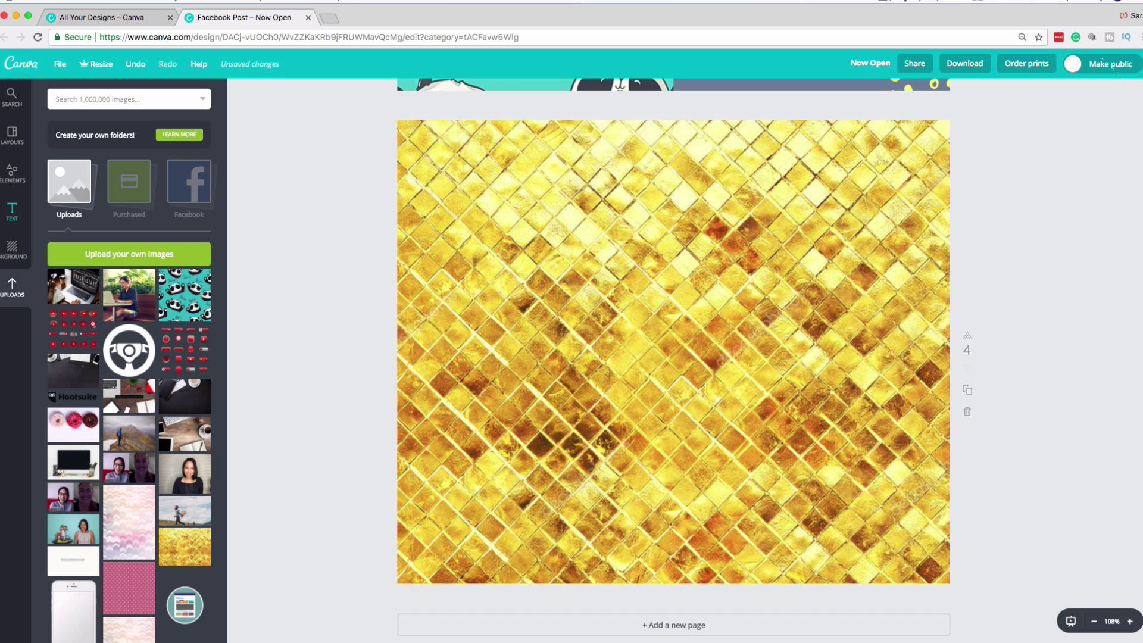
# - Add the free "BABY BOY!" text combination to page 4
pyautogui.click(12, 212)
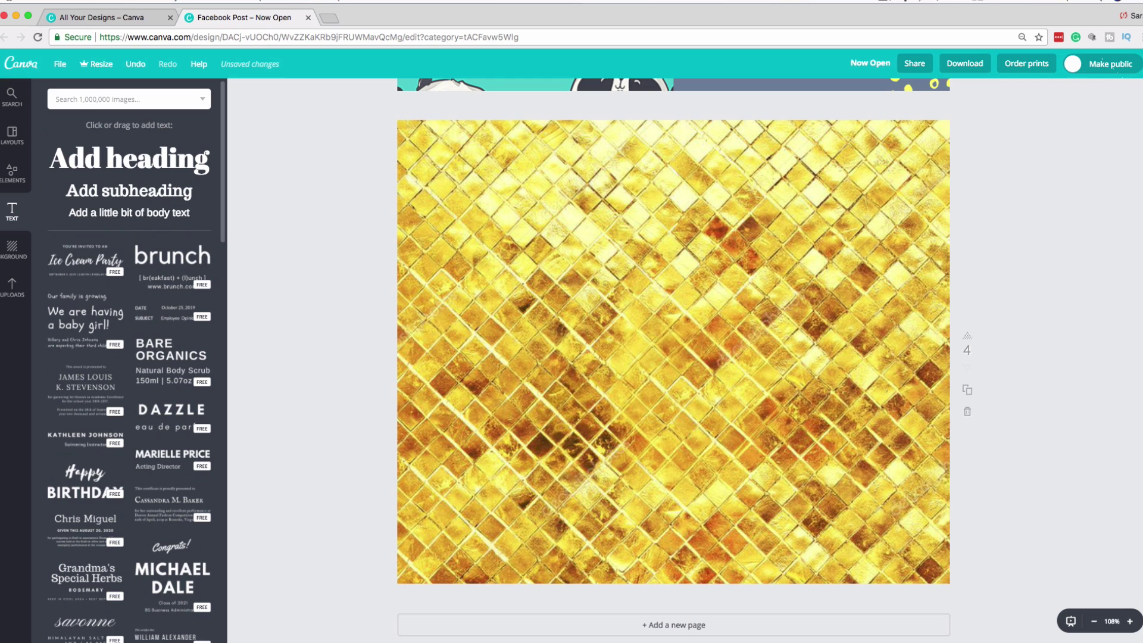
pyautogui.scroll(-5, 128, 375)
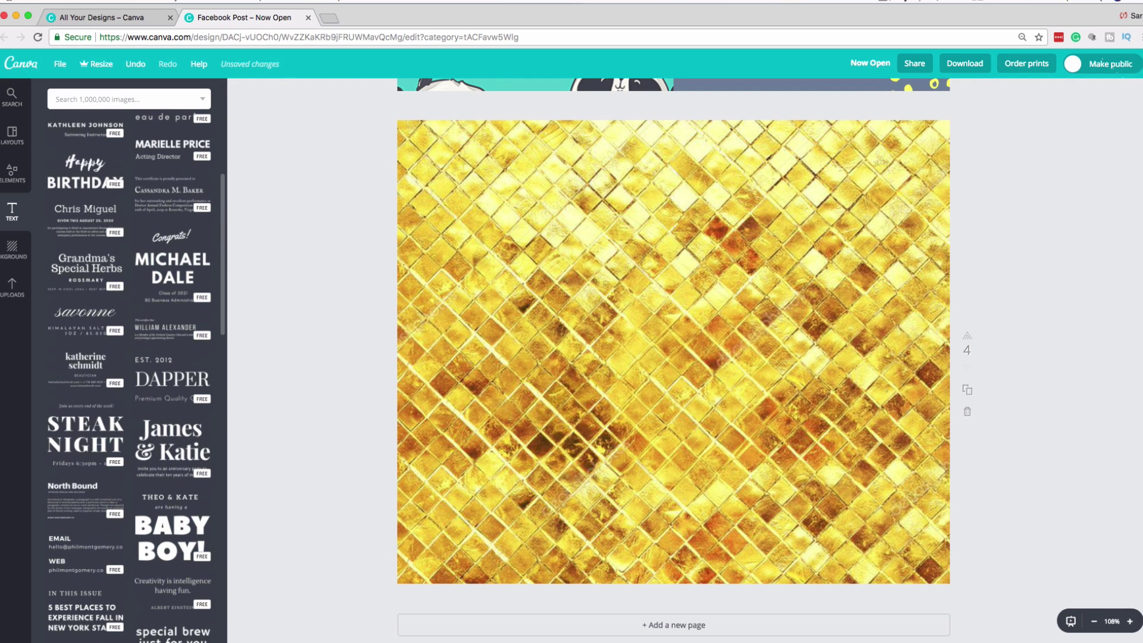
pyautogui.scroll(-4, 129, 375)
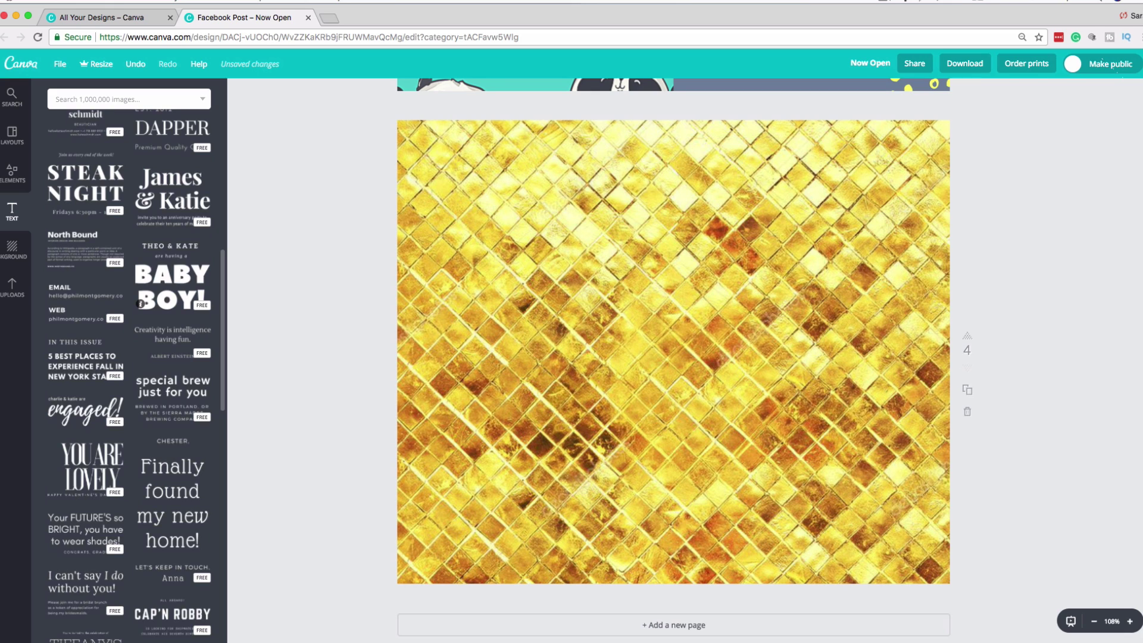
pyautogui.click(140, 303)
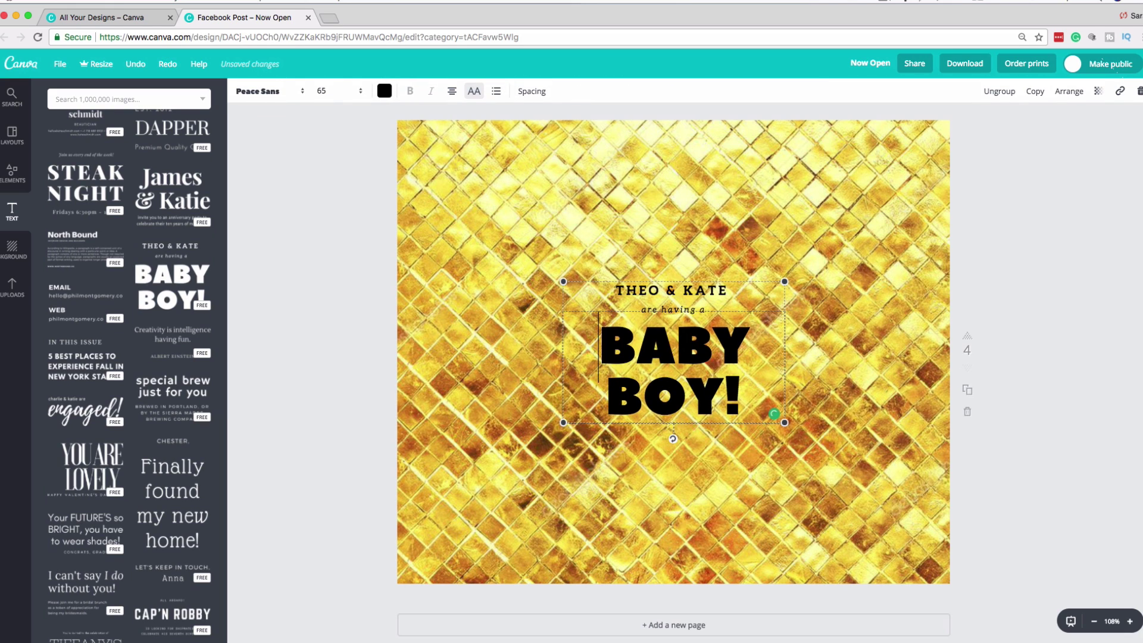
# - Replace the "BABY BOY!" text on page 4 with "HOW TO USE CANVA"
pyautogui.hotkey('ctrl', 'a')
pyautogui.press('BackSpace')
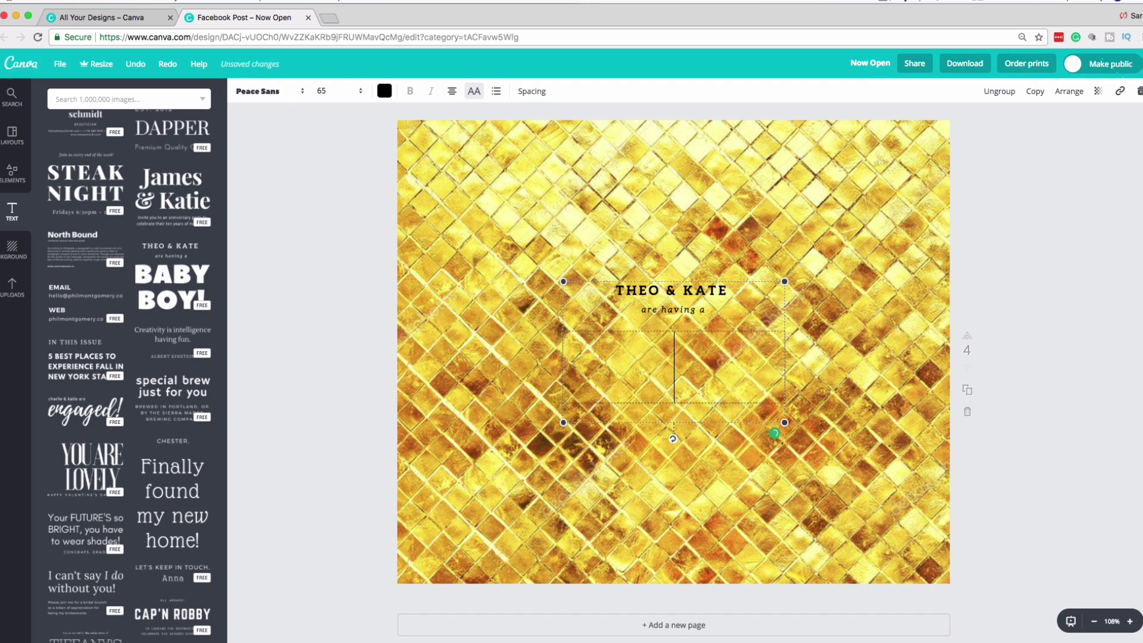
pyautogui.write('HOQ TO')
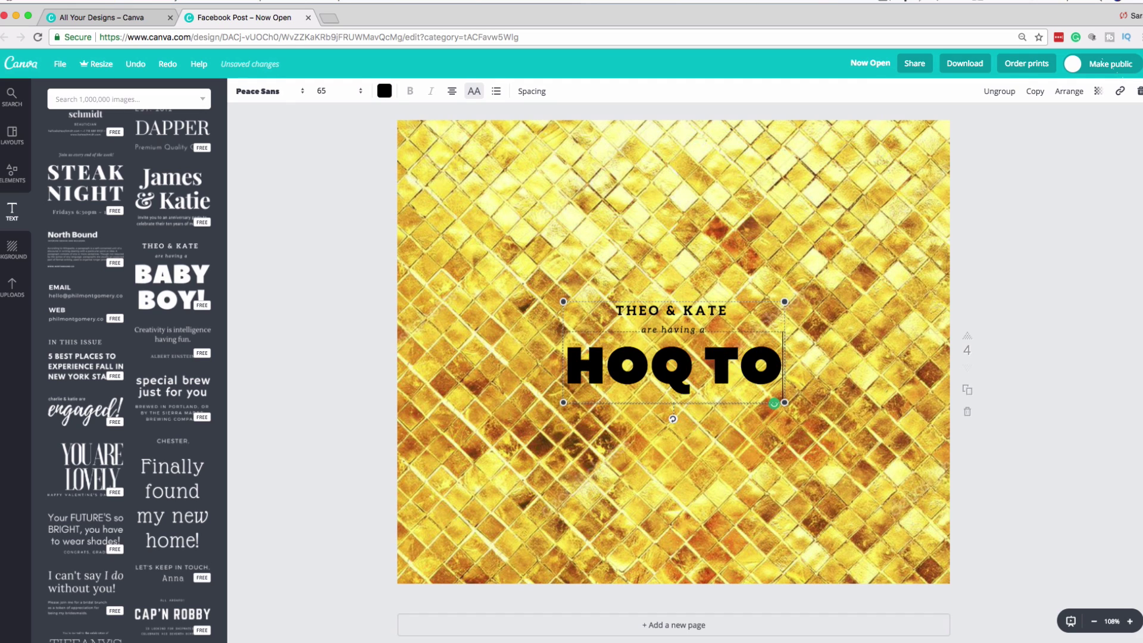
pyautogui.press('BackSpace')
pyautogui.press('BackSpace')
pyautogui.press('BackSpace')
pyautogui.press('BackSpace')
pyautogui.write('W')
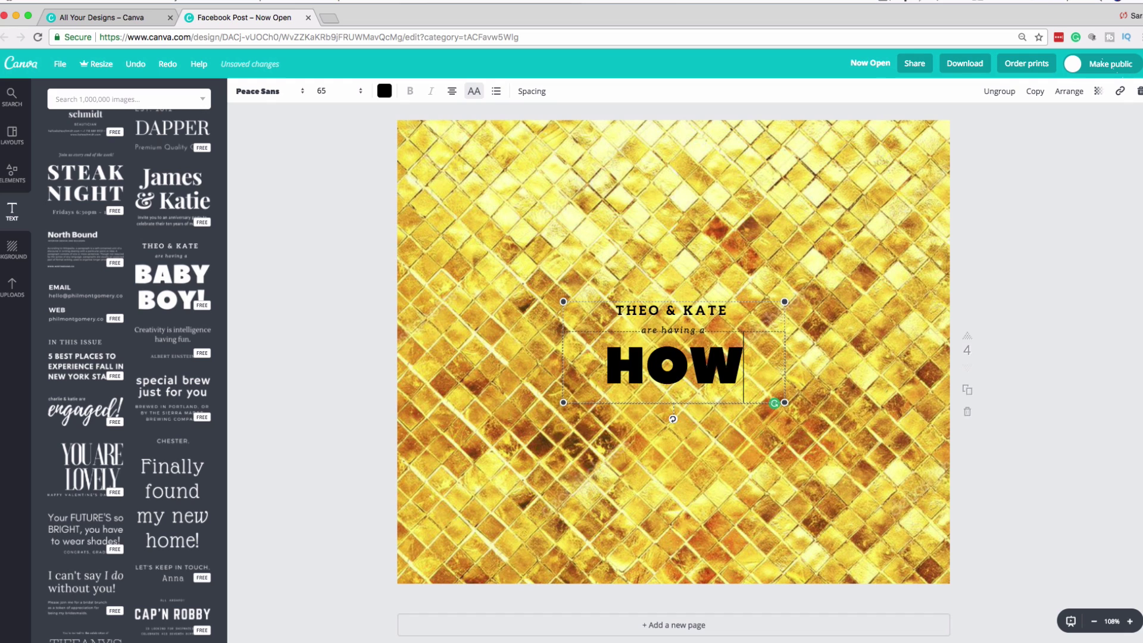
pyautogui.write(' TO USE CANVA')
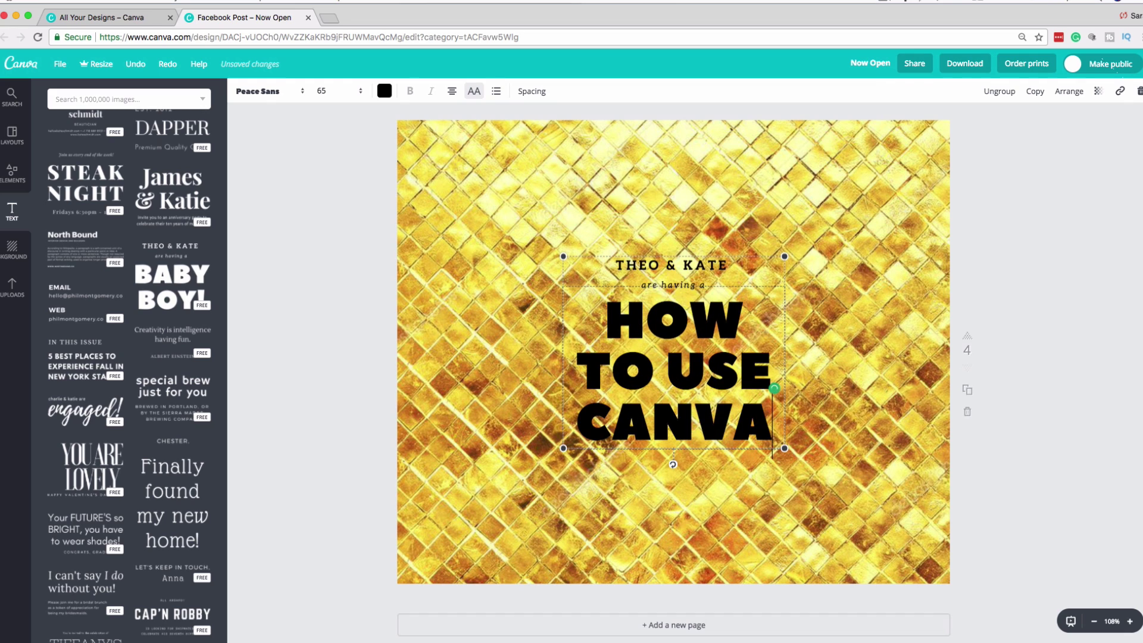
# - Delete the names line and the "are having a" line above the "HOW TO USE CANVA" title
pyautogui.doubleClick(637, 264)
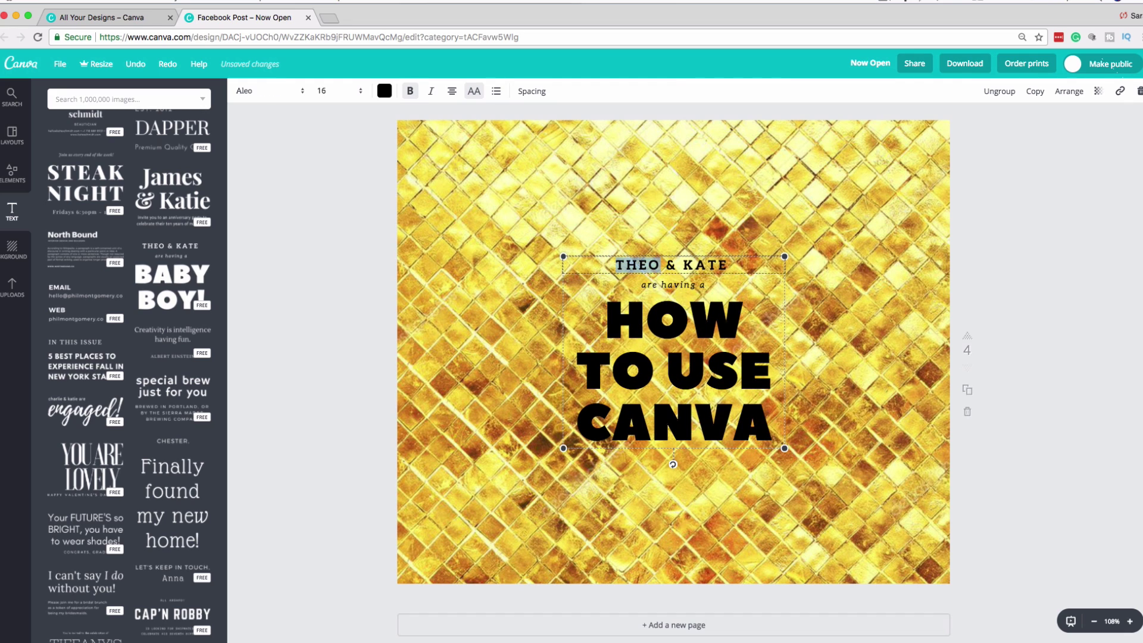
pyautogui.press('BackSpace')
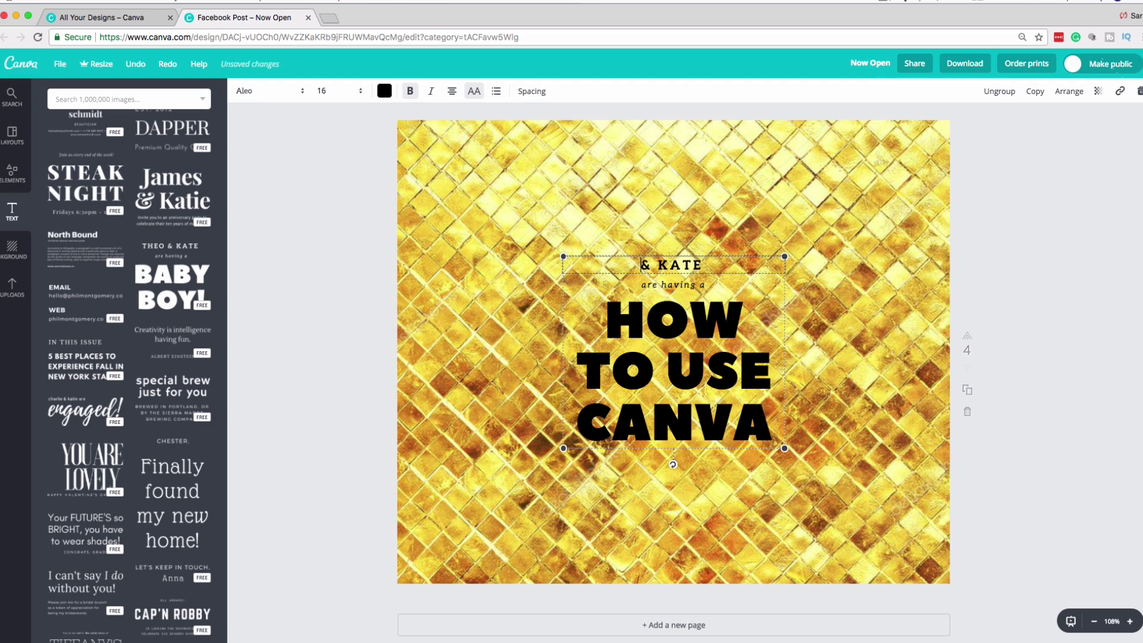
pyautogui.press('BackSpace')
pyautogui.press('BackSpace')
pyautogui.press('BackSpace')
pyautogui.press('BackSpace')
pyautogui.press('BackSpace')
pyautogui.press('BackSpace')
pyautogui.press('BackSpace')
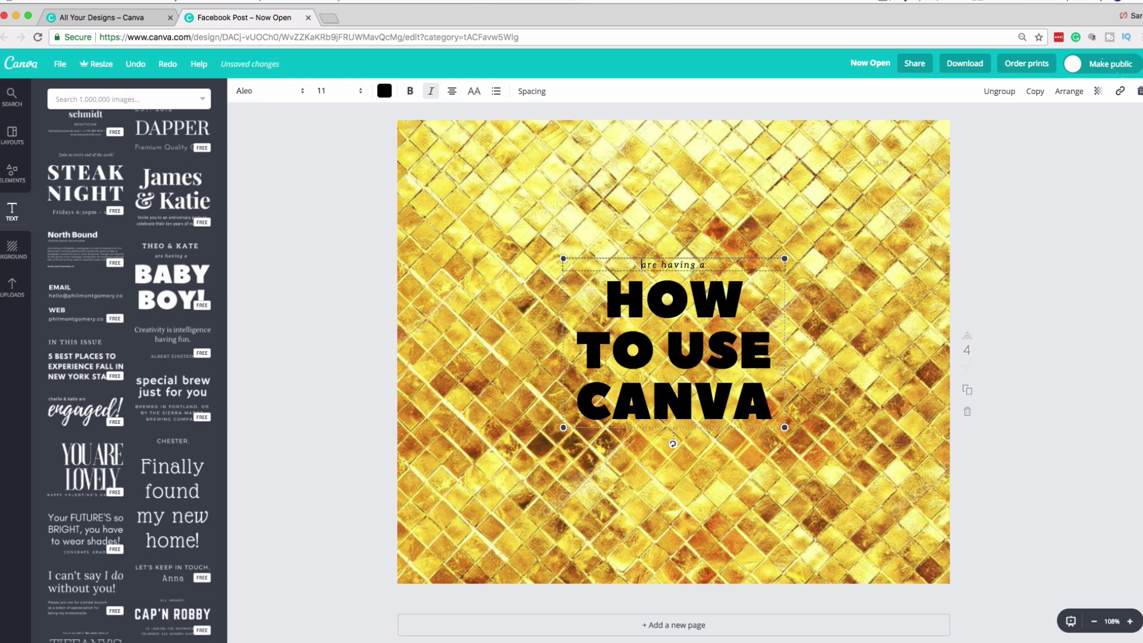
pyautogui.hotkey('shift', 'End')
pyautogui.press('BackSpace')
pyautogui.press('BackSpace')
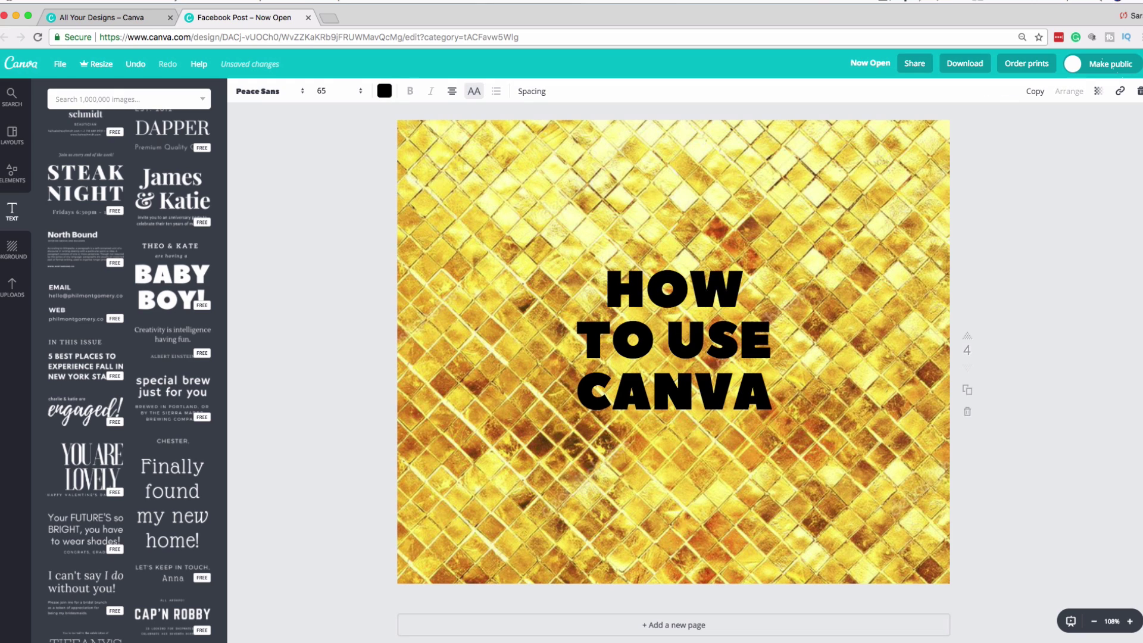
pyautogui.press('Escape')
# - Add a subheading below the "HOW TO USE CANVA" title and change its text to "YouTube Tutorial"
pyautogui.scroll(10, 129, 357)
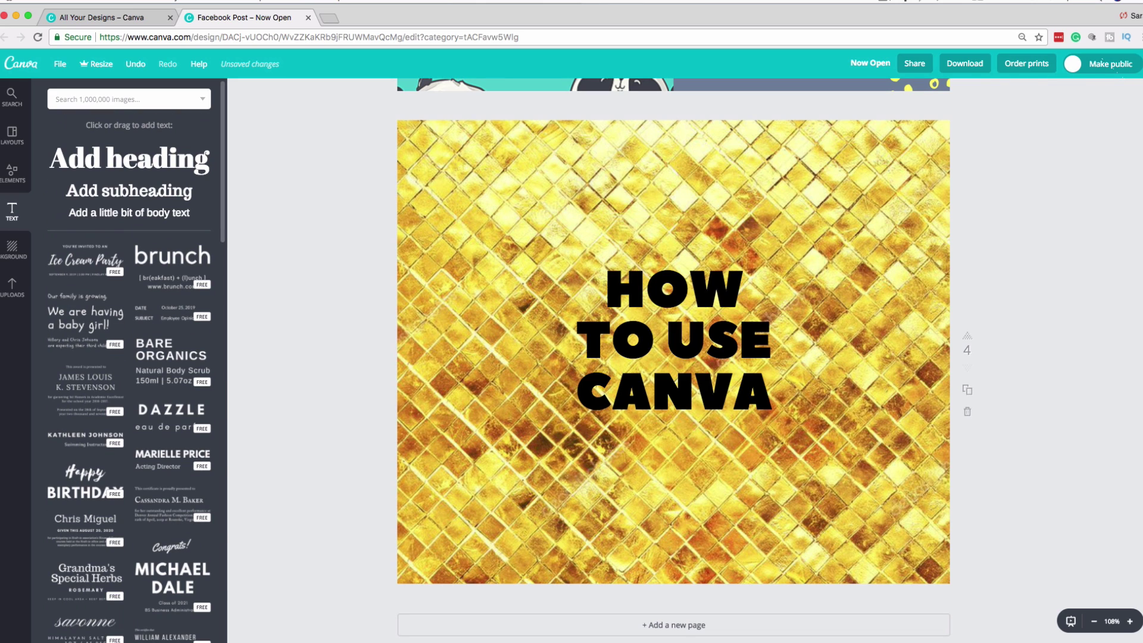
pyautogui.click(129, 191)
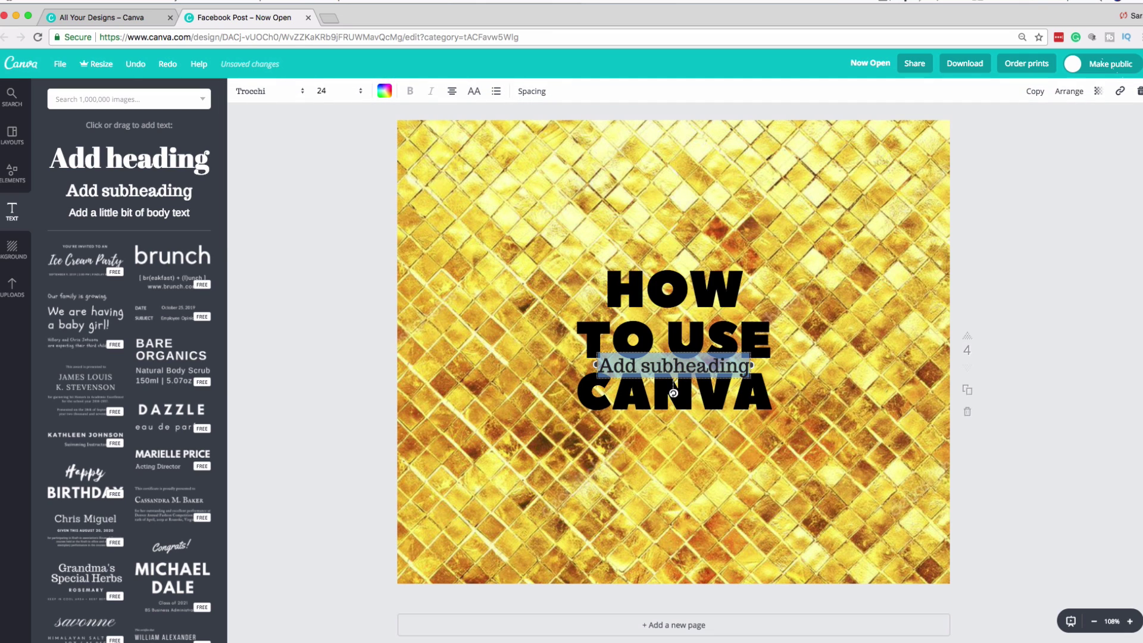
pyautogui.moveTo(673, 384); pyautogui.dragTo(673, 484)
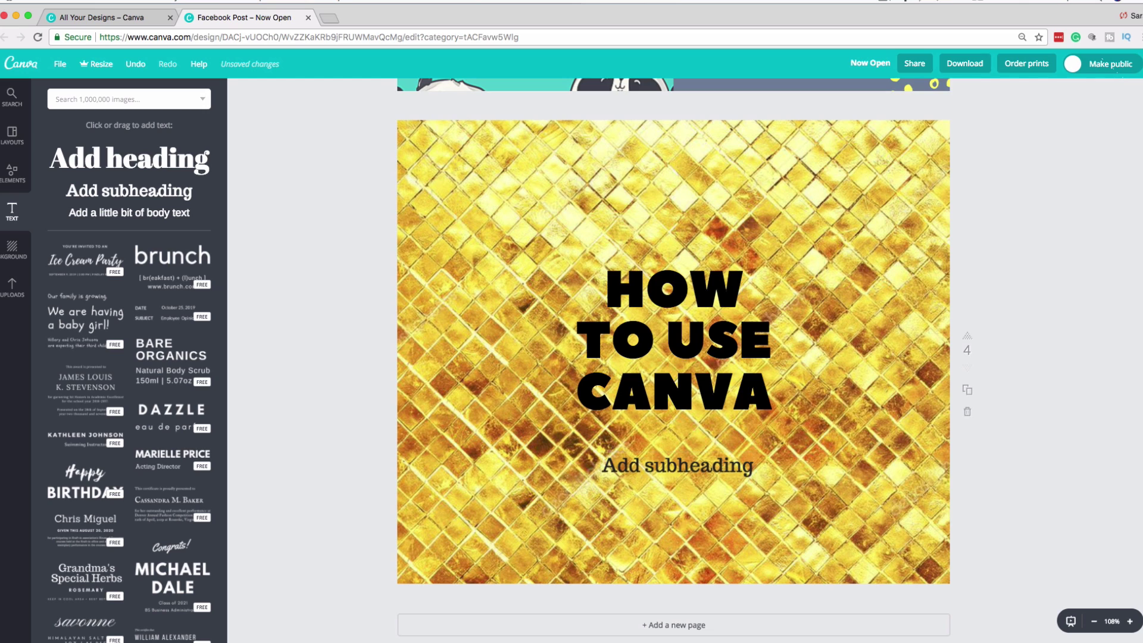
pyautogui.tripleClick(702, 465)
pyautogui.write('You')
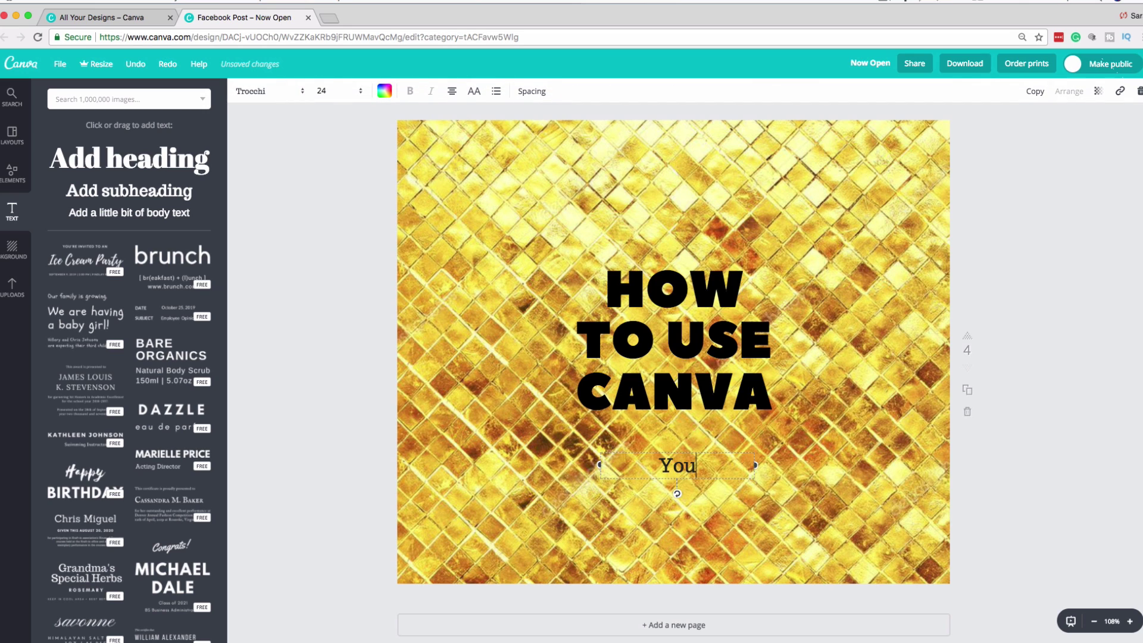
pyautogui.write('Tube T')
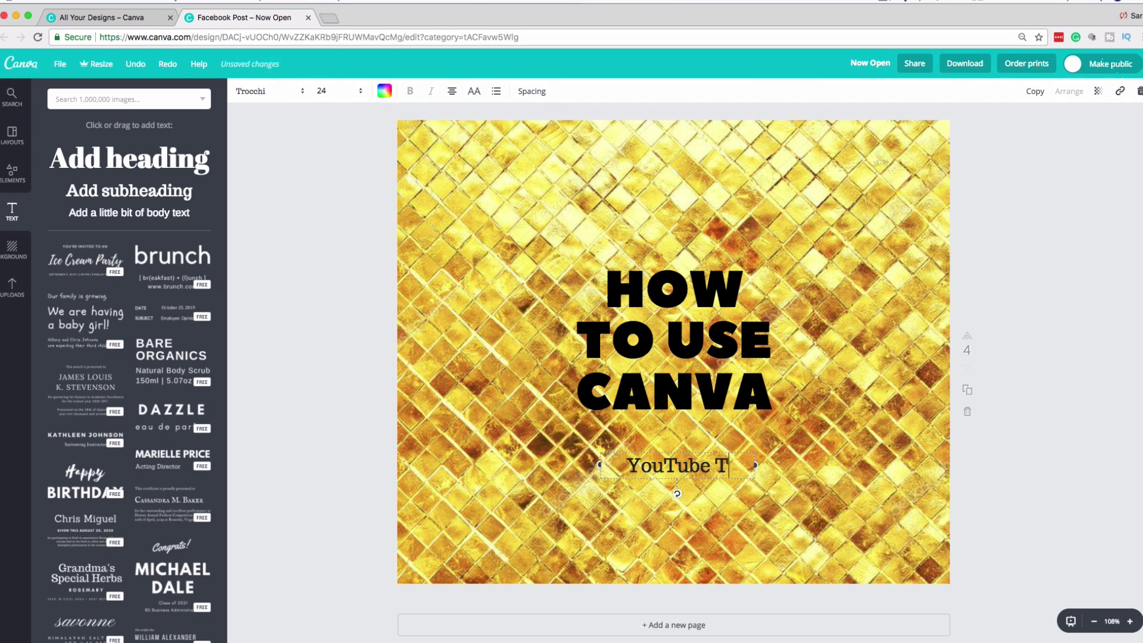
pyautogui.write('utorial')
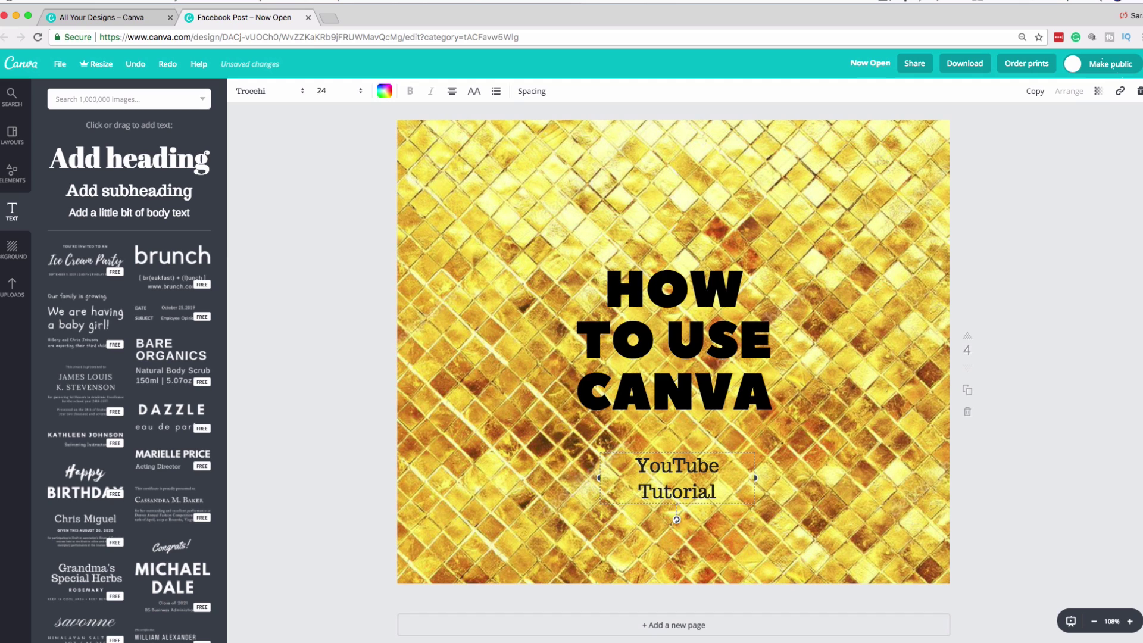
# - Widen the "YouTube Tutorial" text box to fit on one line and centre it under the title
pyautogui.moveTo(754, 478); pyautogui.dragTo(854, 465)
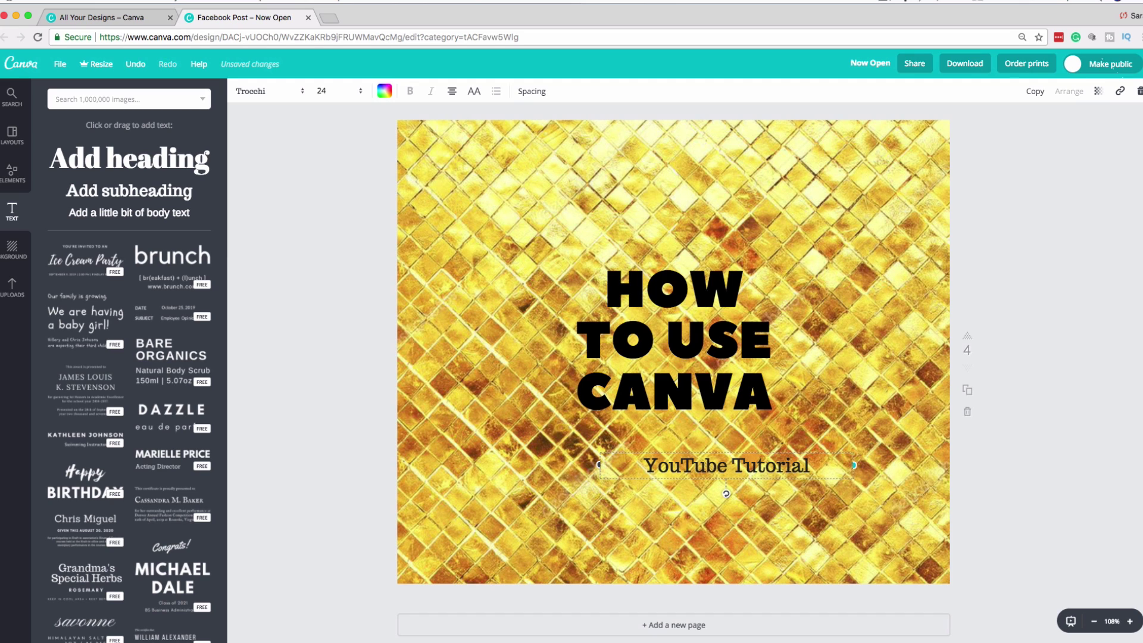
pyautogui.moveTo(726, 465); pyautogui.dragTo(673, 468)
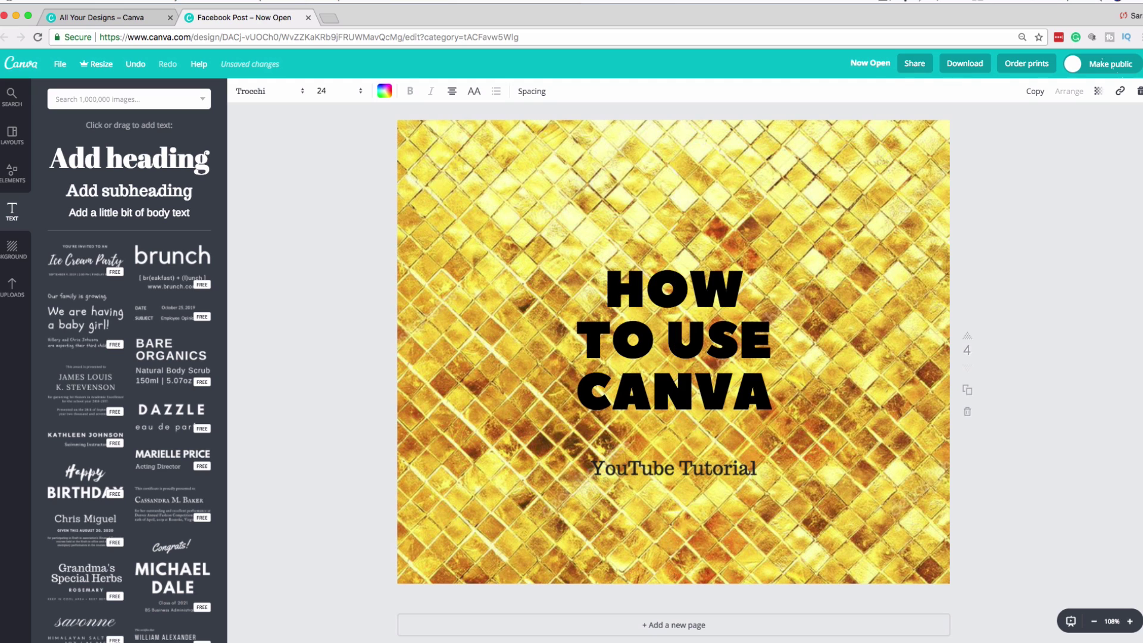
pyautogui.press('Escape')
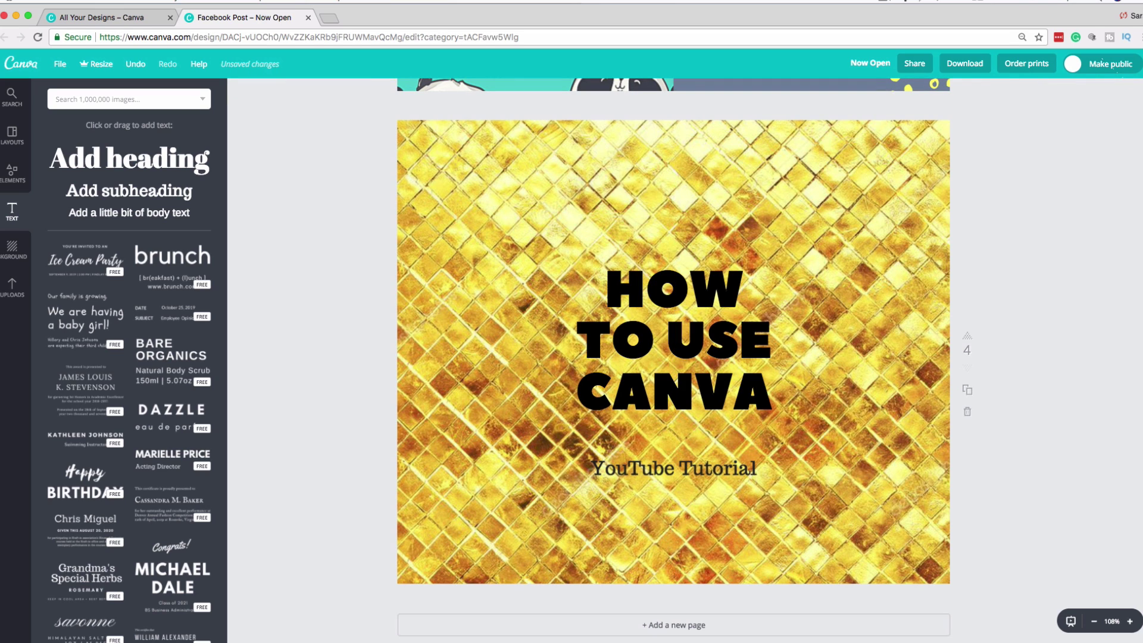
# - Add the free white circle with a dotted inner ring from the shapes collection to page 4
pyautogui.click(12, 172)
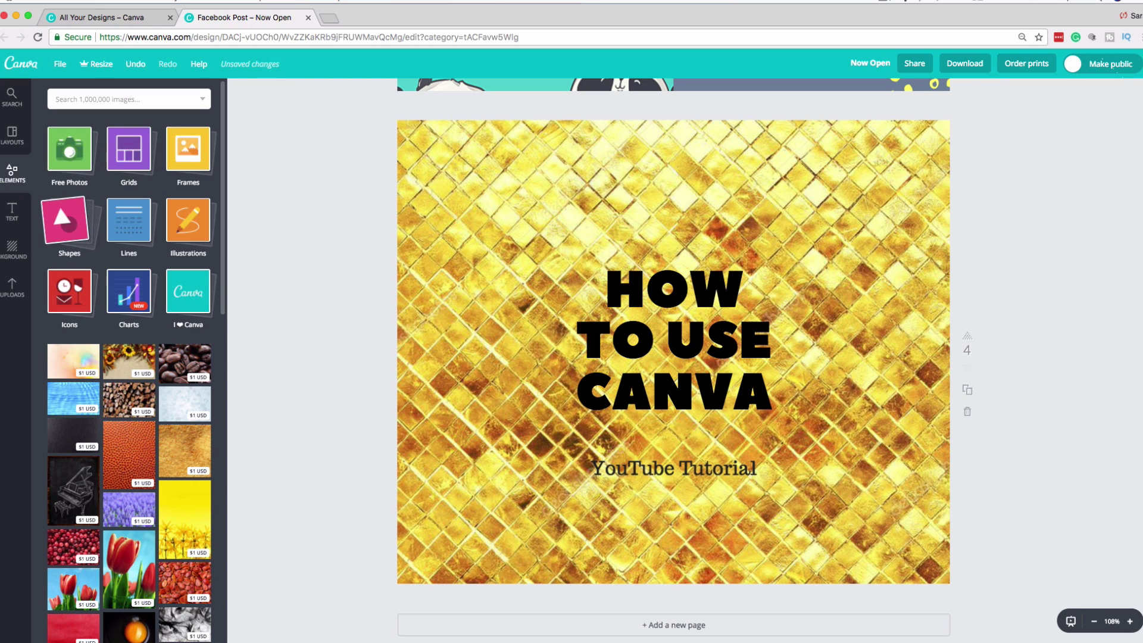
pyautogui.click(69, 220)
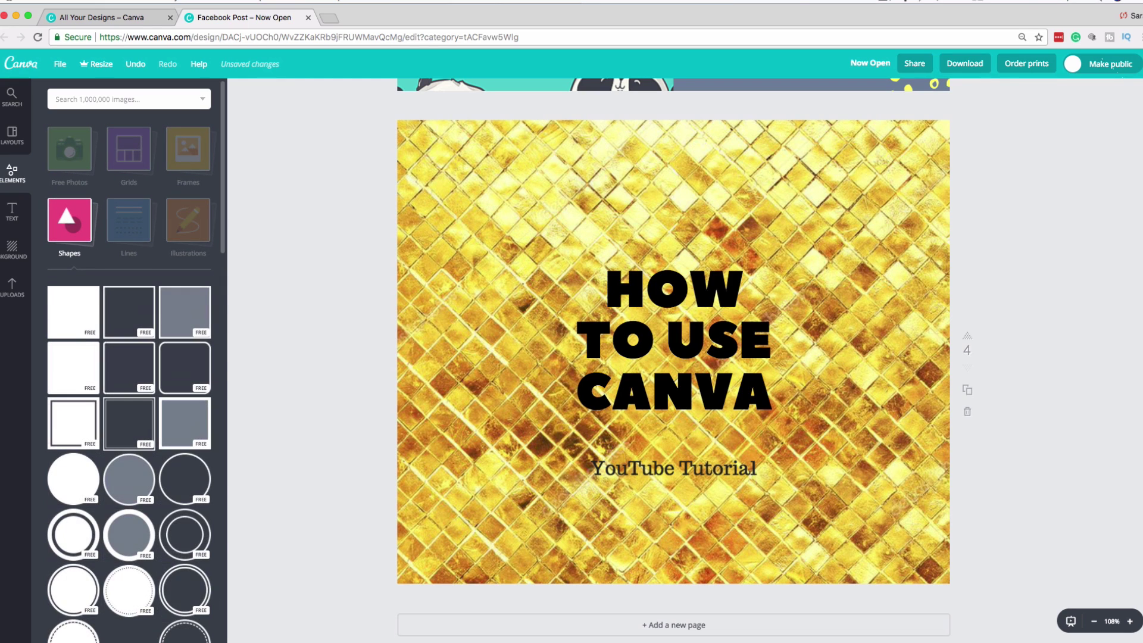
pyautogui.scroll(-3, 109, 408)
pyautogui.scroll(-1, 116, 399)
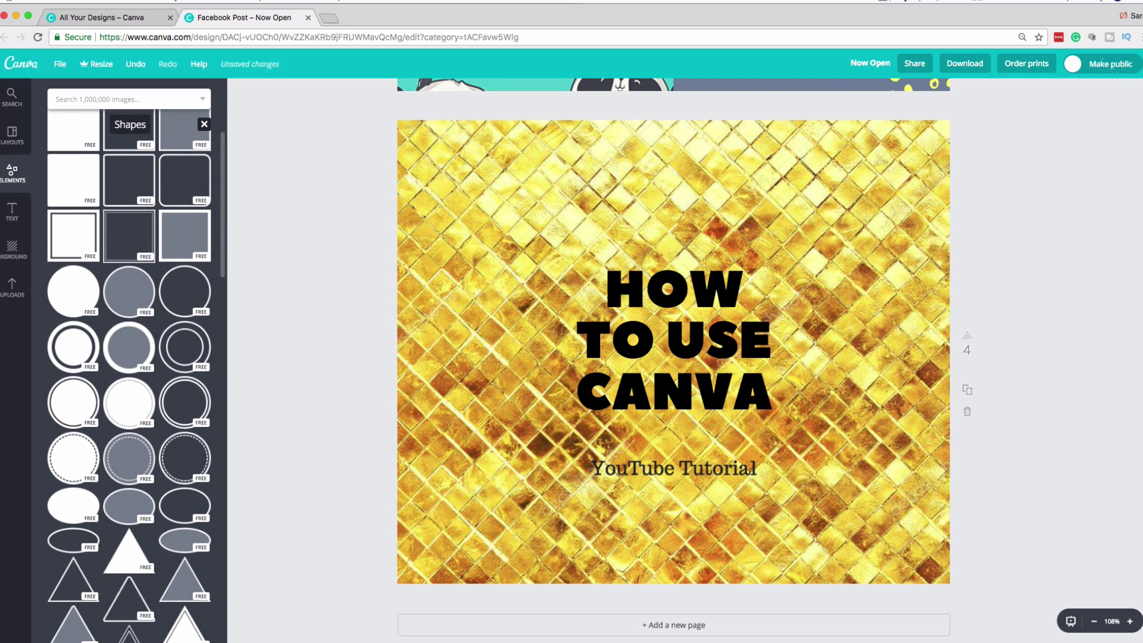
pyautogui.click(130, 403)
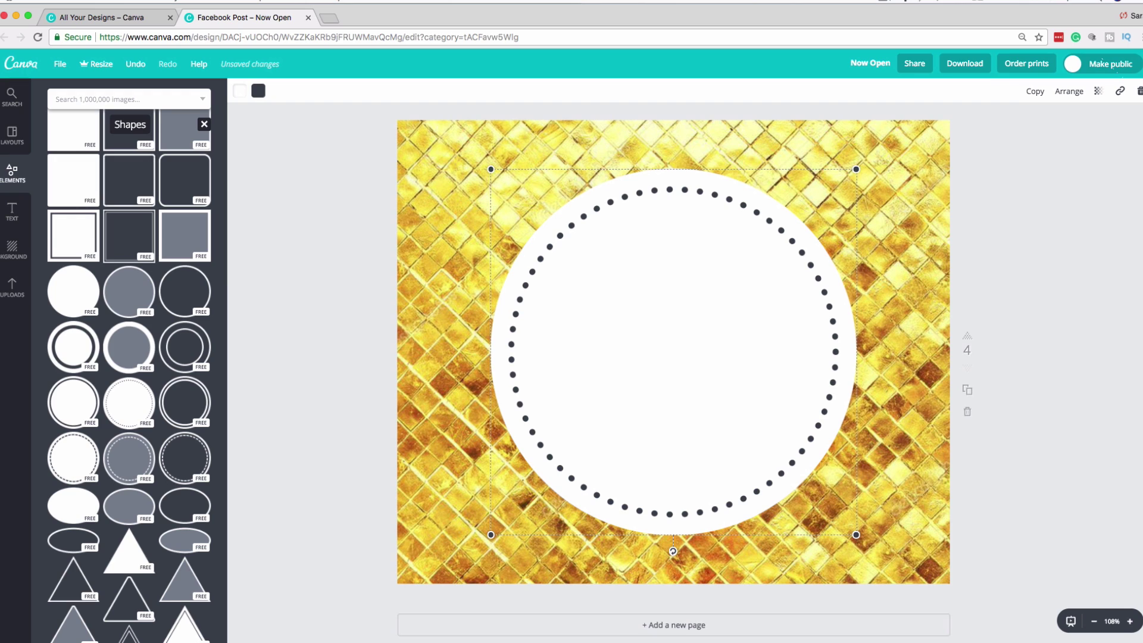
# - Send the dotted circle back behind both texts and move it slightly down, keeping it horizontally centred
pyautogui.click(1068, 91)
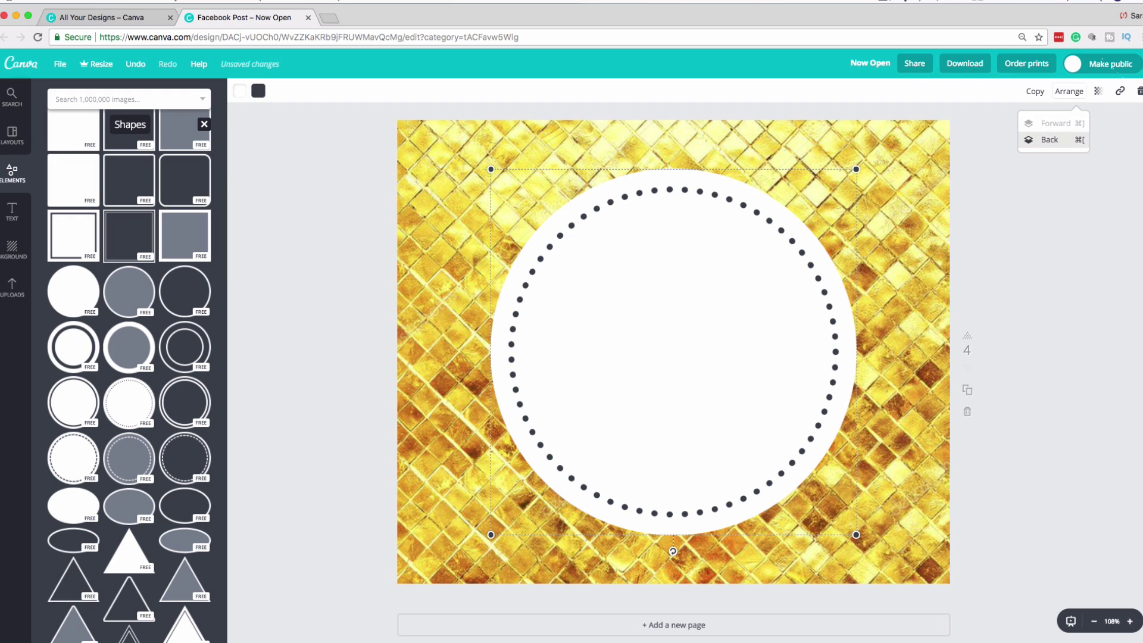
pyautogui.click(1048, 140)
pyautogui.click(1048, 140)
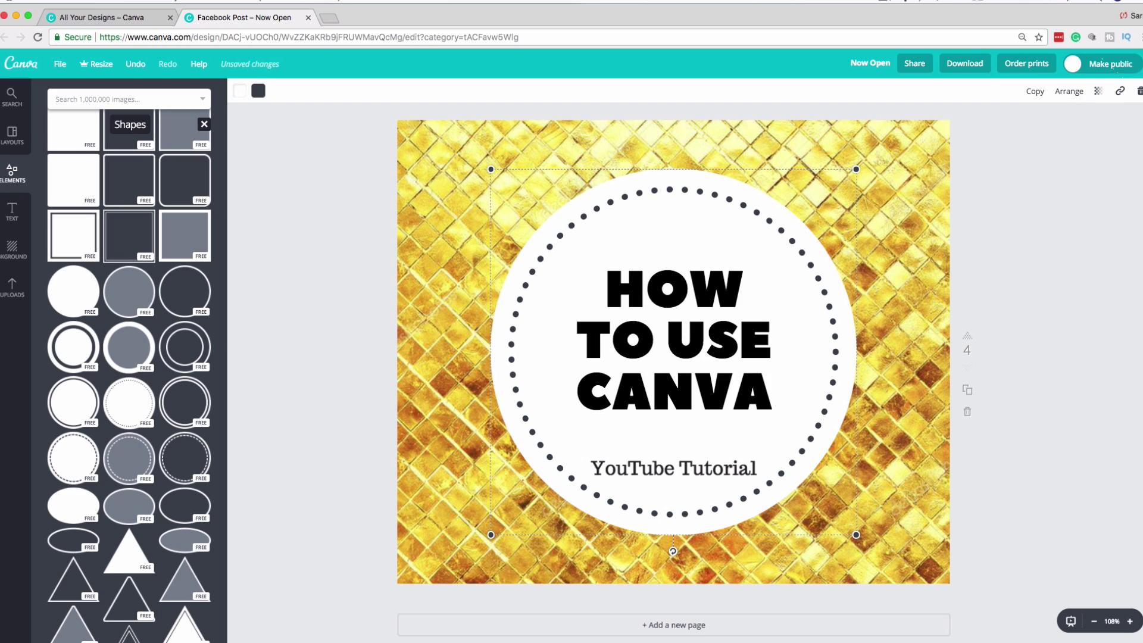
pyautogui.press('Escape')
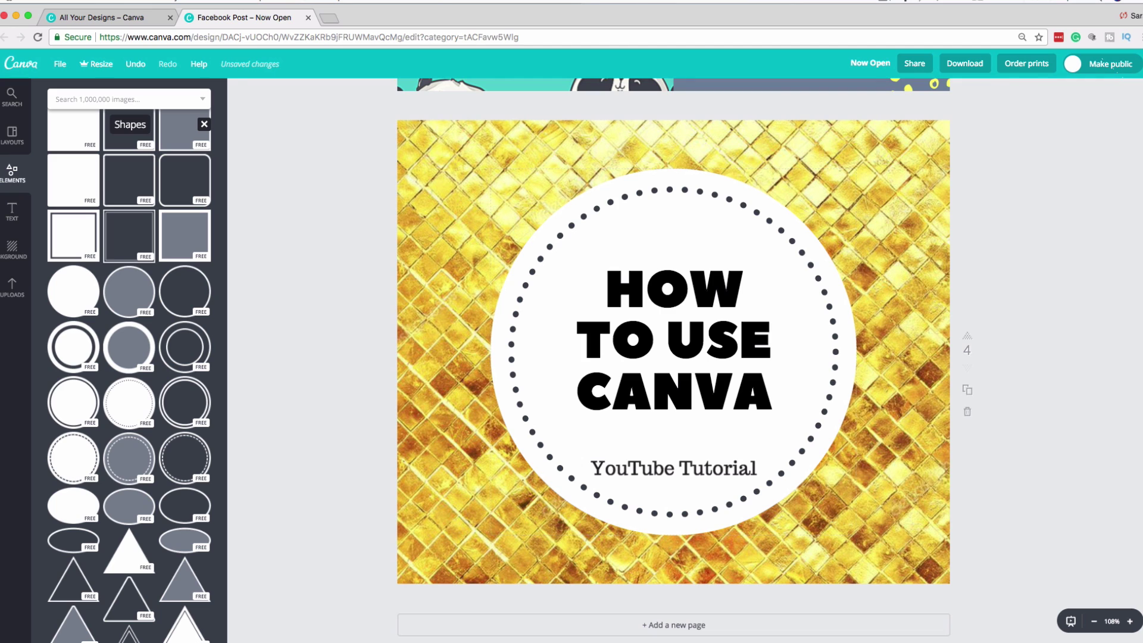
pyautogui.click(673, 229)
pyautogui.moveTo(673, 229); pyautogui.dragTo(673, 238)
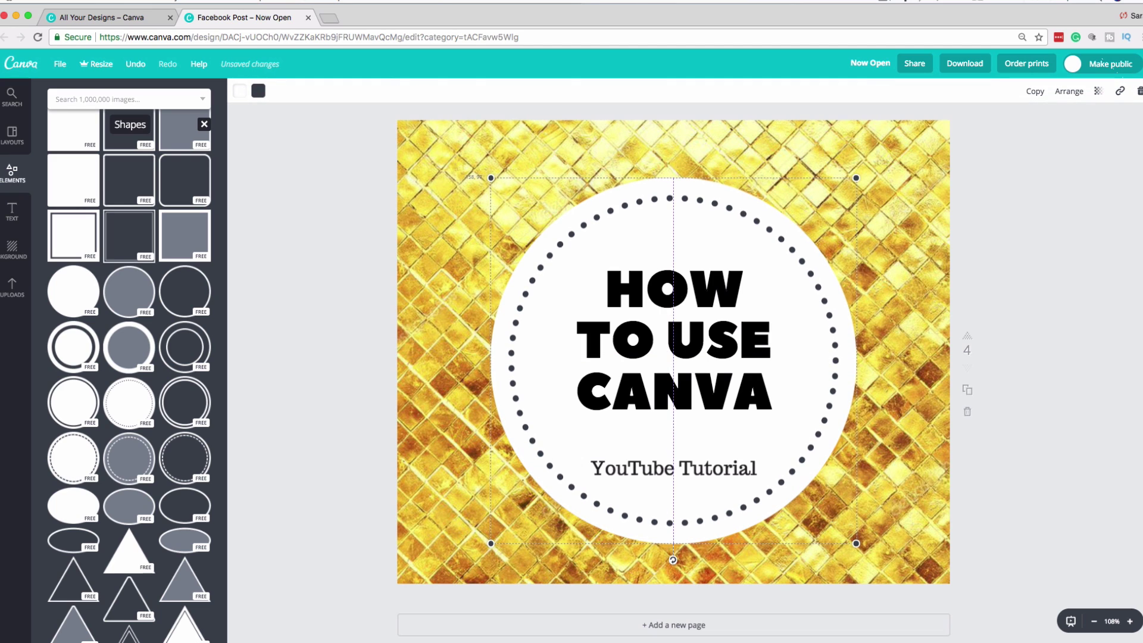
pyautogui.press('Escape')
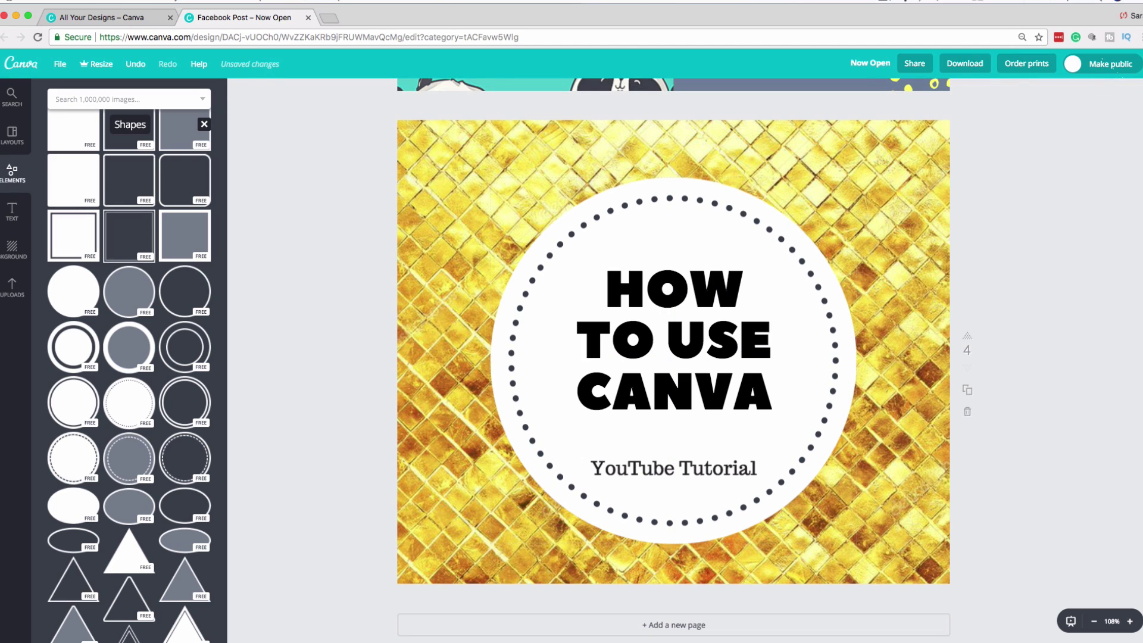
# - Recolour the circle's white fill to a bright turquoise, starting from the document's muted teal and making it more saturated as a custom colour
pyautogui.click(673, 238)
pyautogui.click(239, 90)
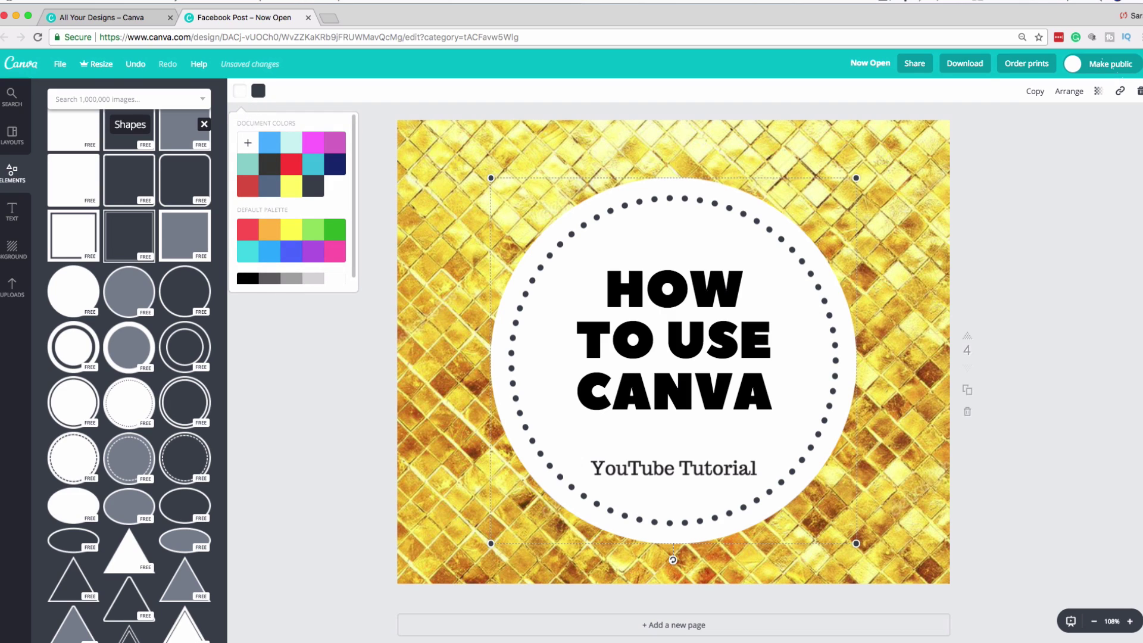
pyautogui.click(291, 143)
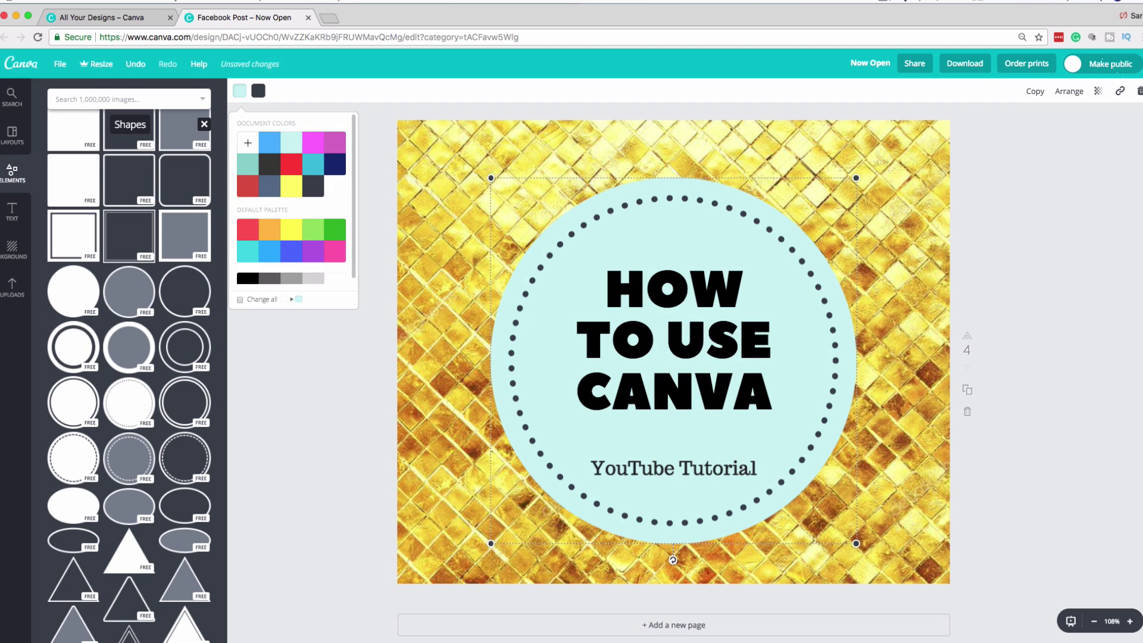
pyautogui.click(248, 164)
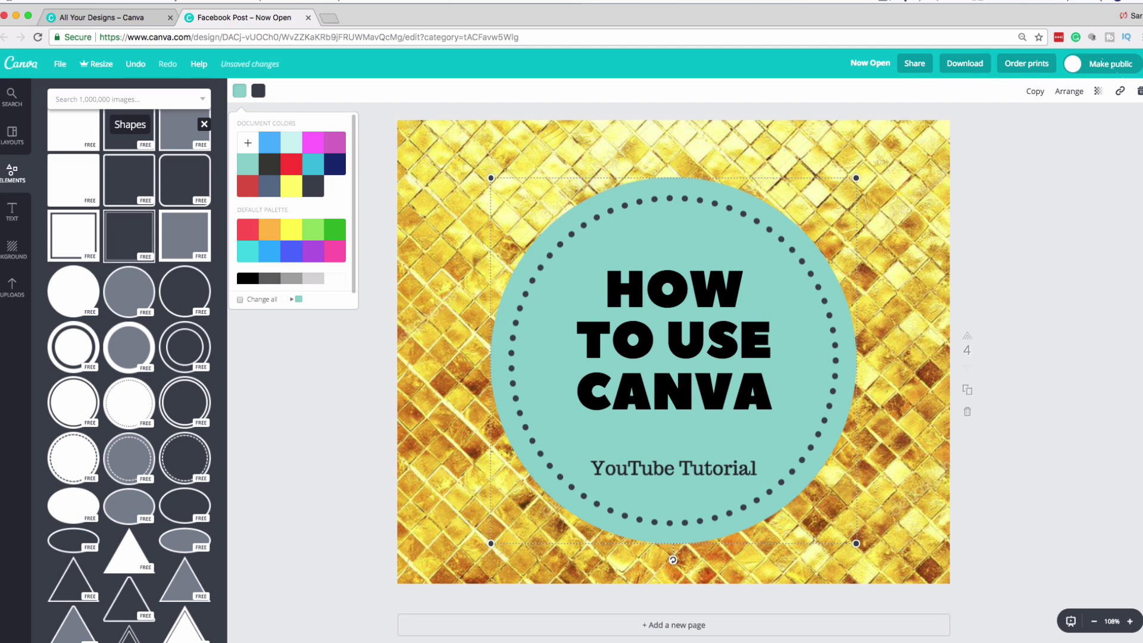
pyautogui.click(247, 143)
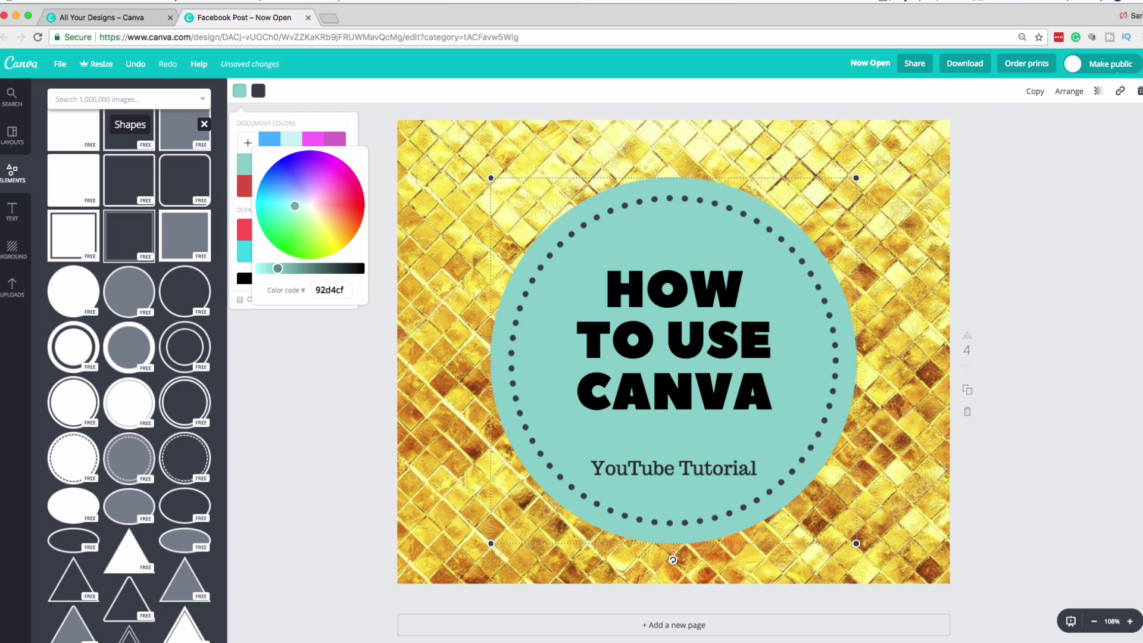
pyautogui.moveTo(295, 206); pyautogui.dragTo(279, 208)
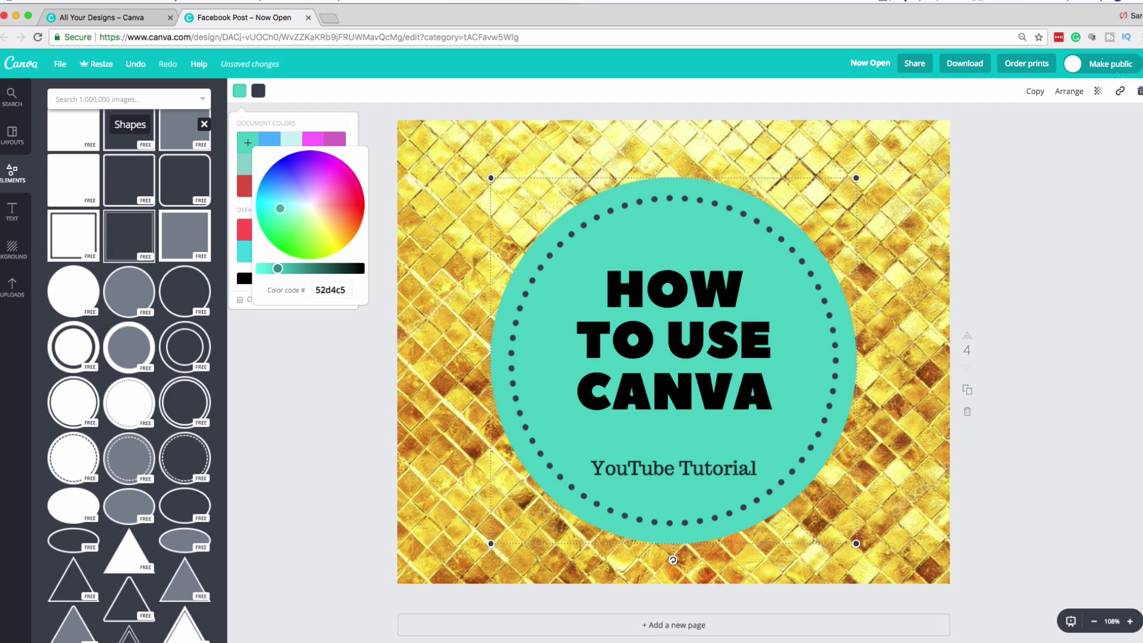
pyautogui.moveTo(279, 208); pyautogui.dragTo(274, 208)
pyautogui.press('Escape')
pyautogui.press('Escape')
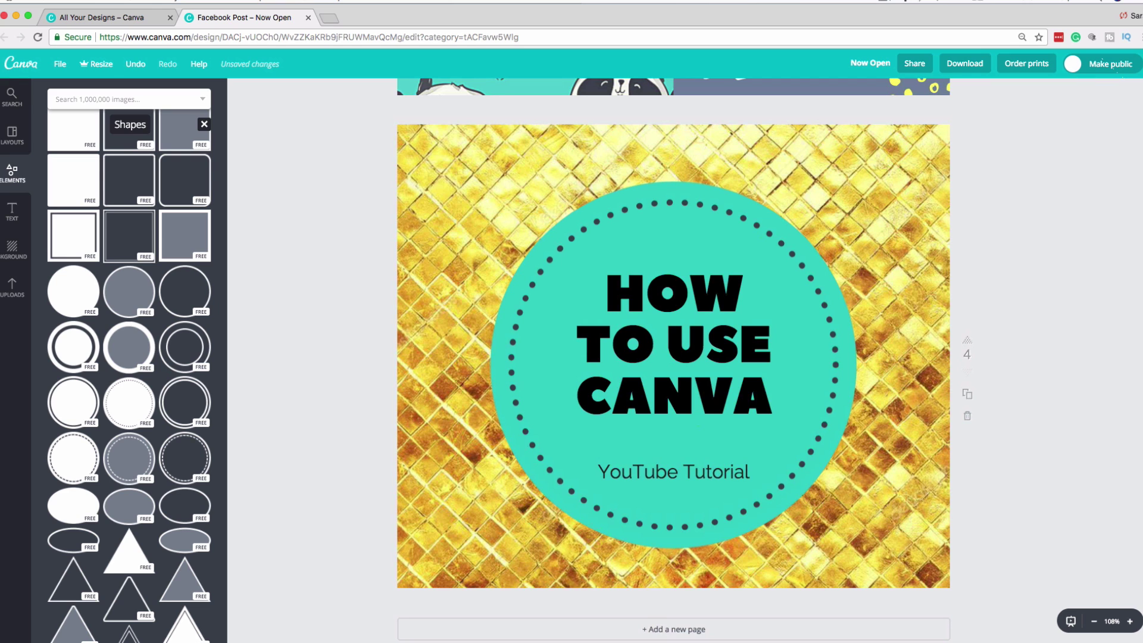
# - Open the download options and set the file type to JPG for all pages
pyautogui.click(964, 63)
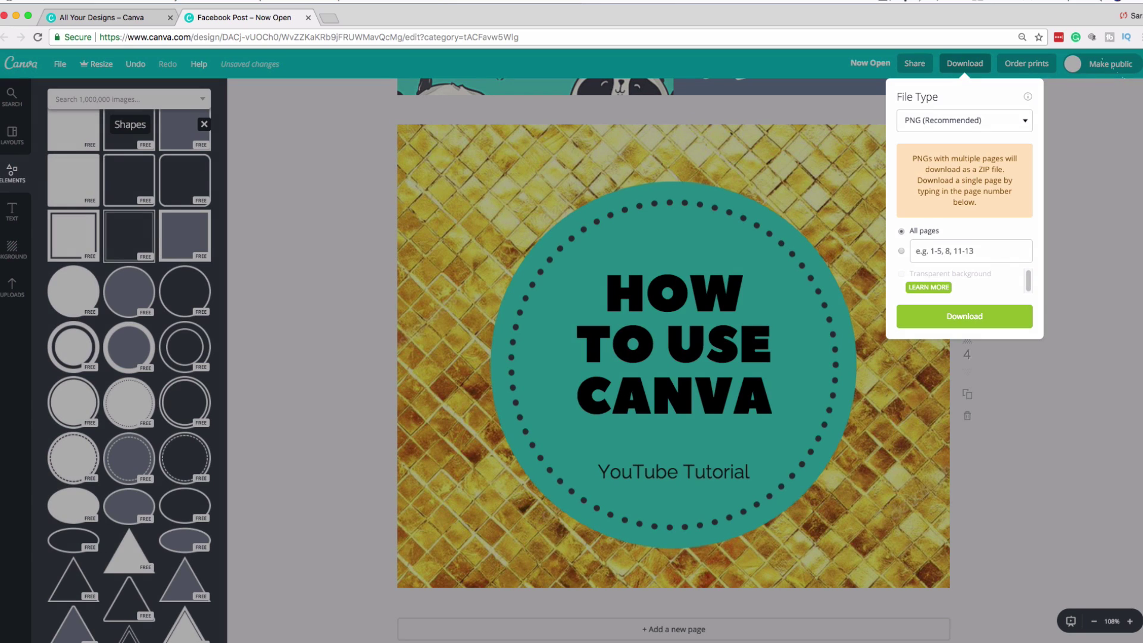
pyautogui.click(1007, 121)
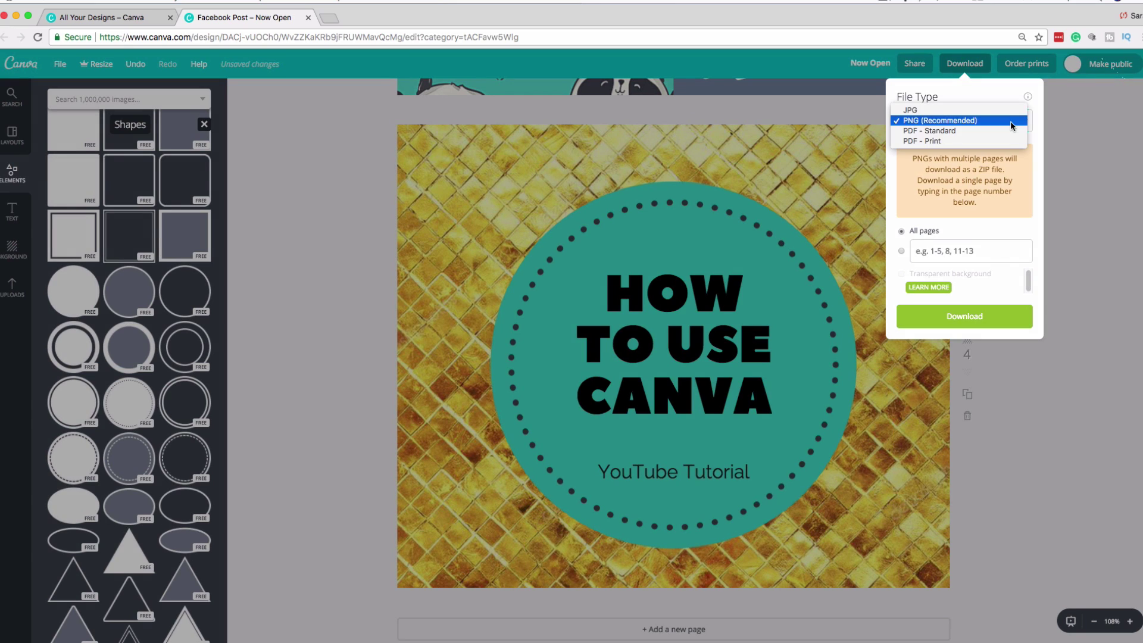
pyautogui.click(965, 109)
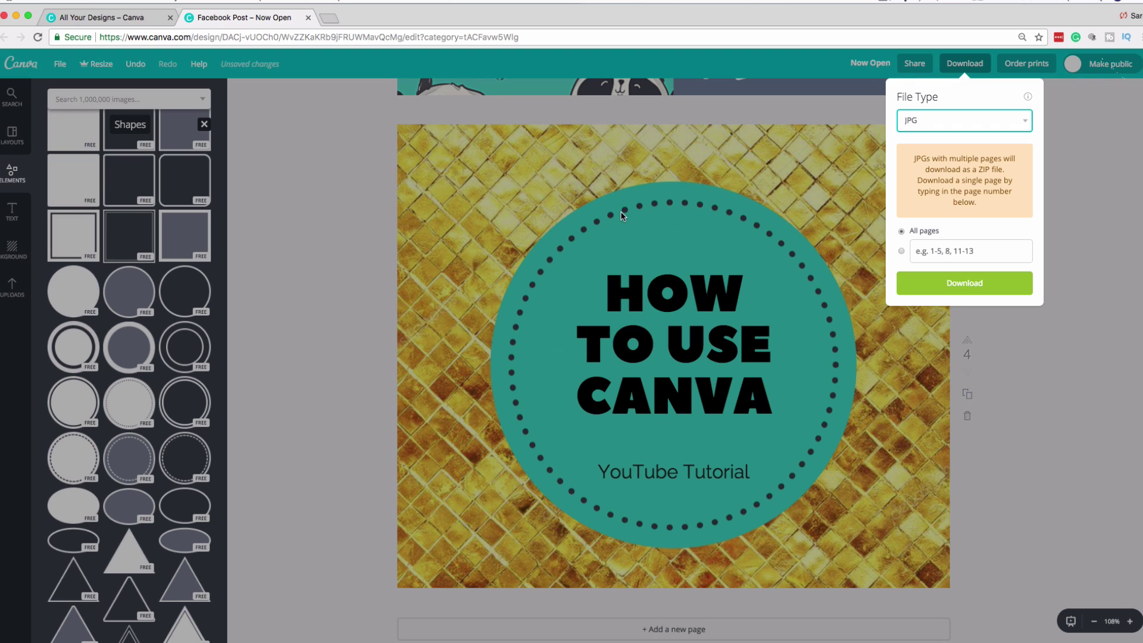
# - Download only page 4 of the design as a JPG and open the downloaded file
pyautogui.click(902, 253)
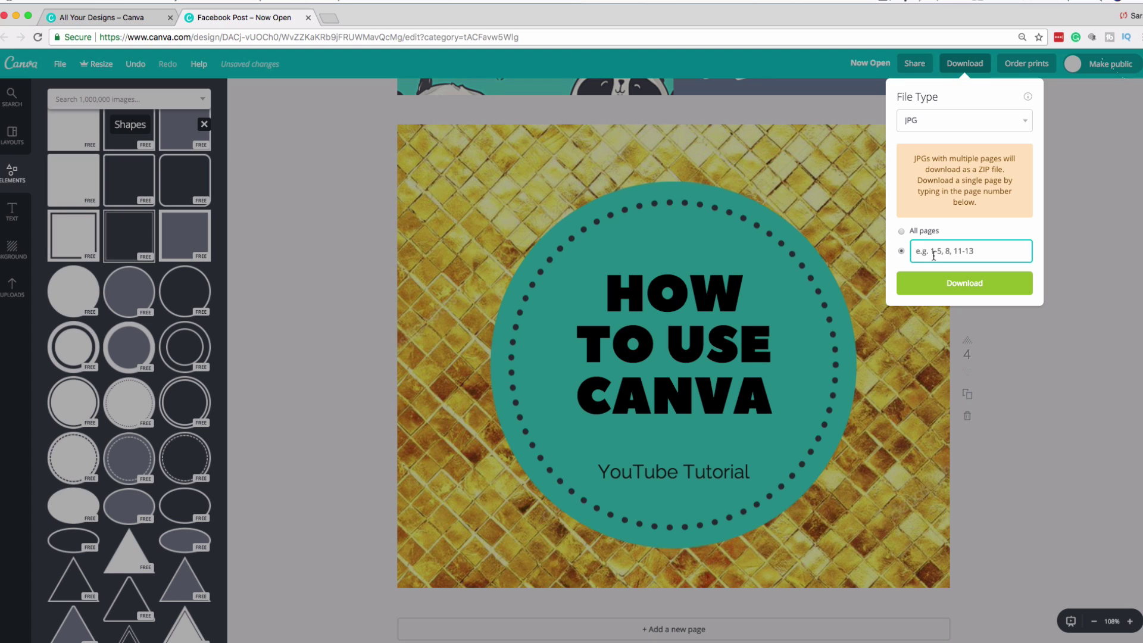
pyautogui.write('4')
pyautogui.click(964, 283)
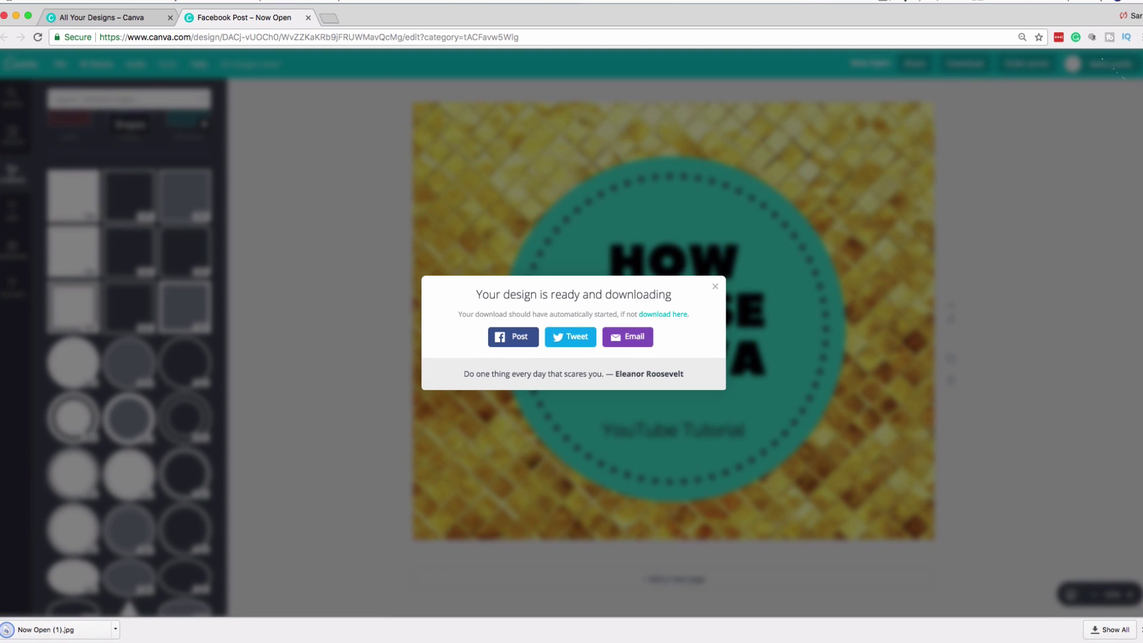
pyautogui.click(70, 631)
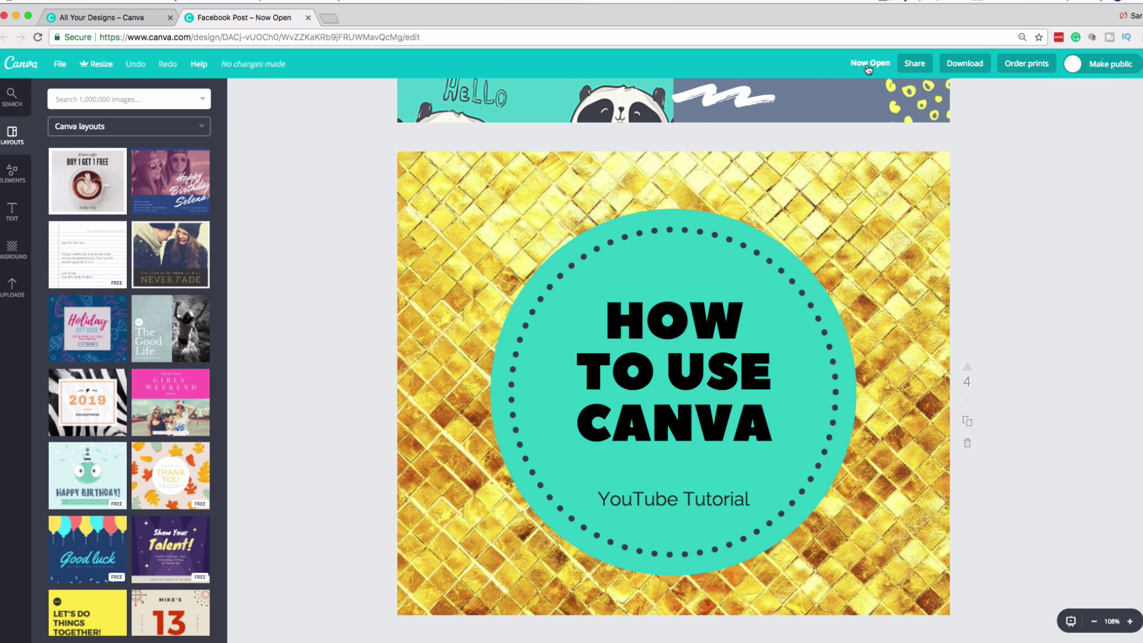
# - Rename the design as "Facebook Post Demo"
pyautogui.click(868, 68)
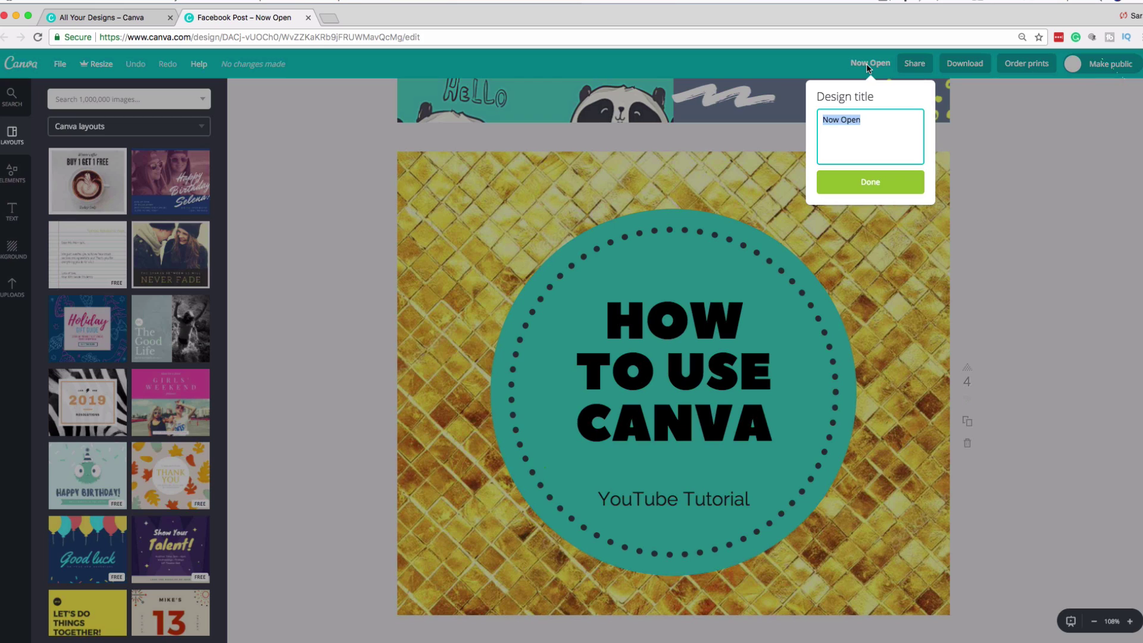
pyautogui.press('BackSpace')
pyautogui.write('Facebook Post Demo')
pyautogui.press('Return')
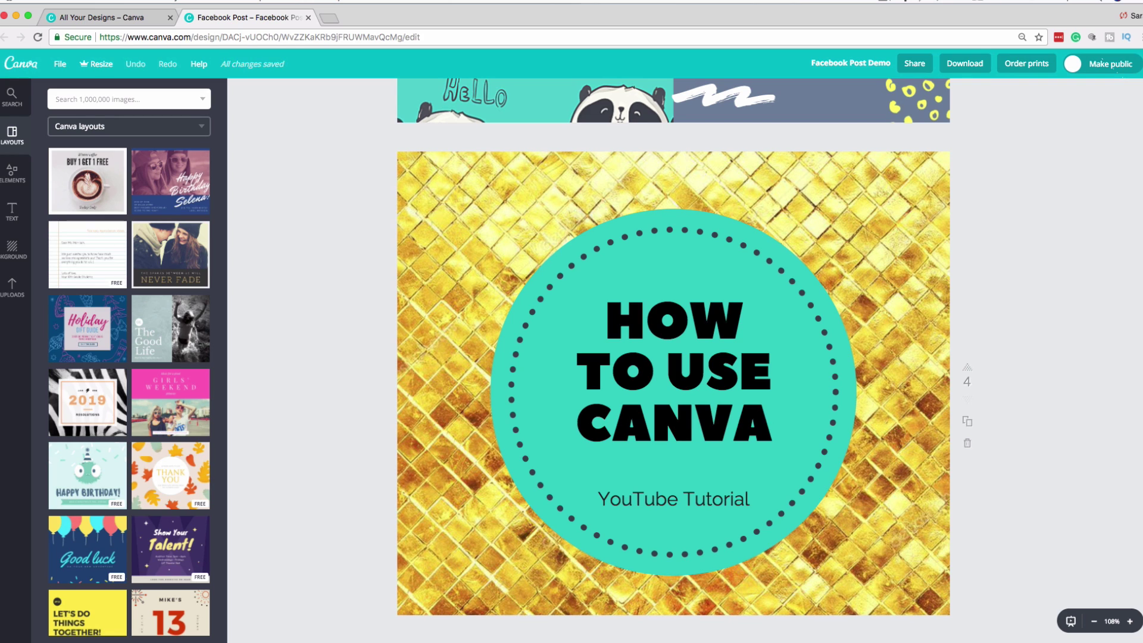
# - Look at the print ordering options for the Facebook post and return to the overview of all designs
pyautogui.click(1026, 63)
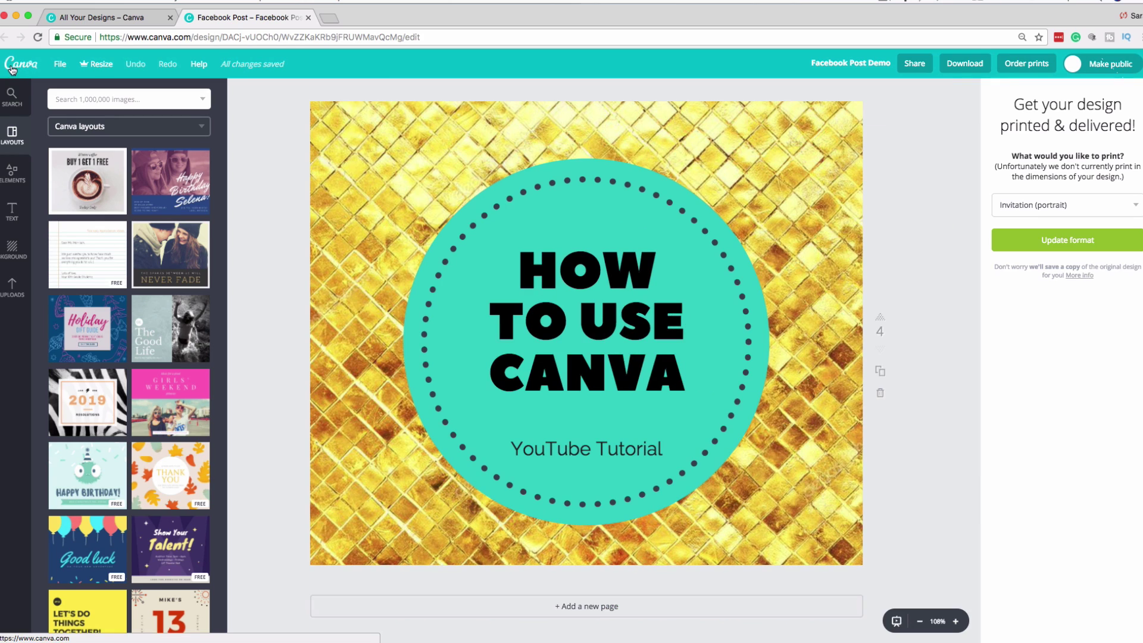
pyautogui.click(16, 73)
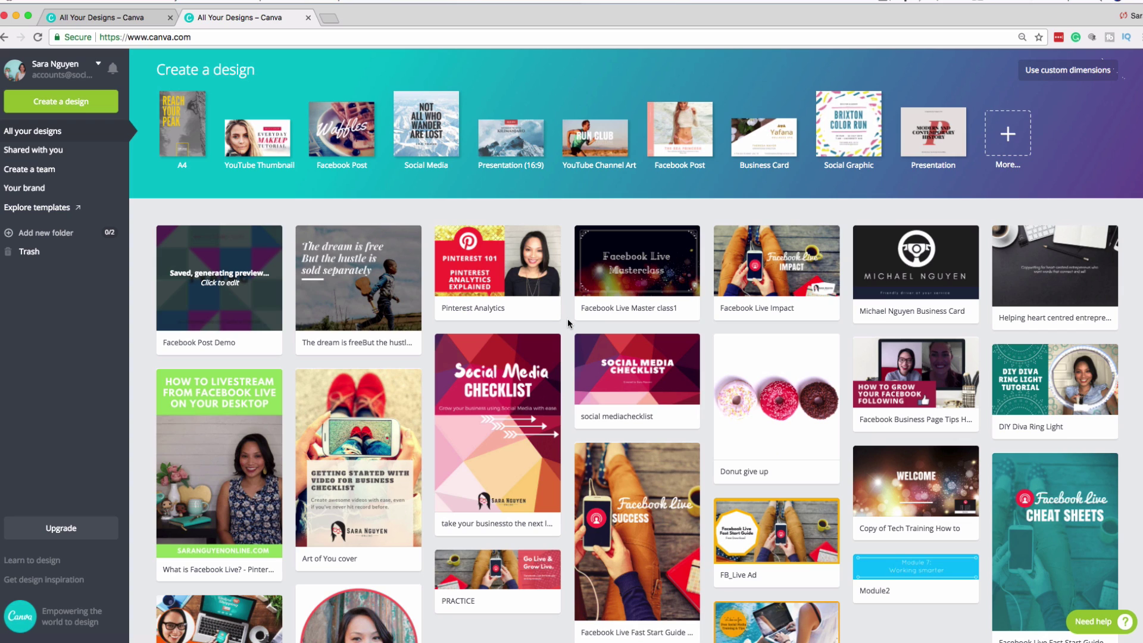
# - Check the copy and trash options of the Pinterest Analytics design and open that design for editing
pyautogui.click(549, 238)
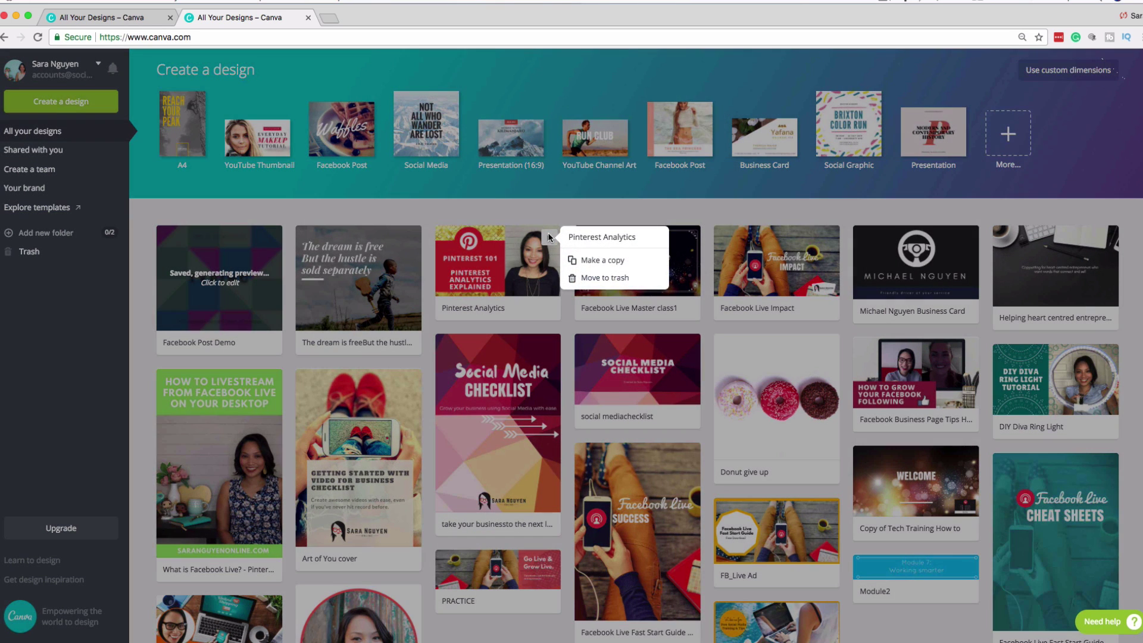
pyautogui.click(427, 320)
pyautogui.click(480, 274)
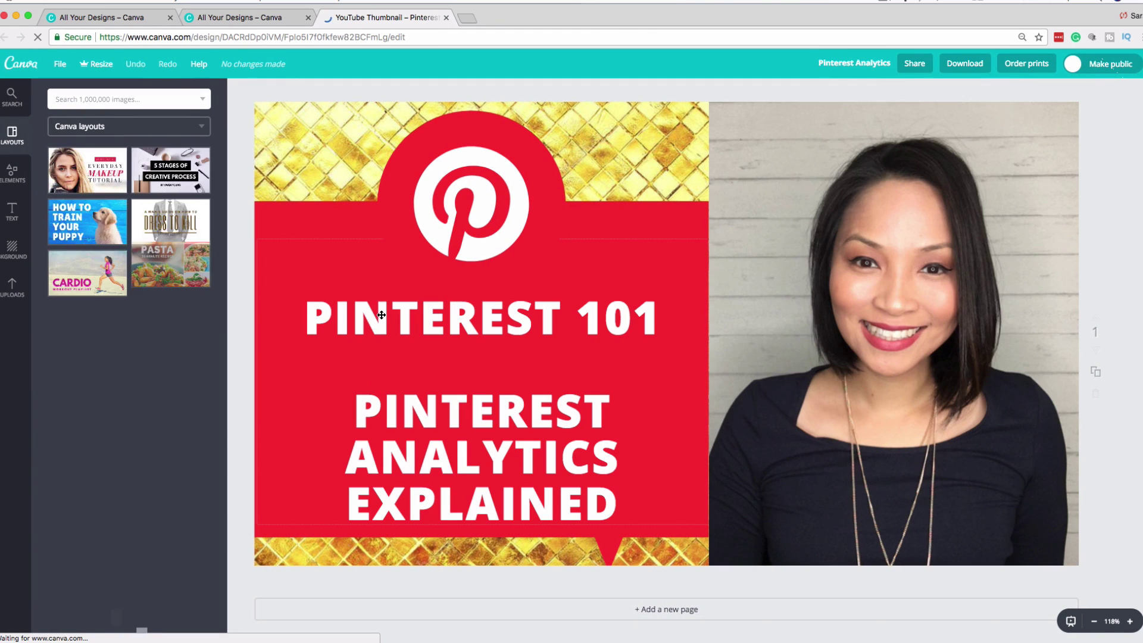
# - Replace the text "PINTEREST ANALYTICS EXPLAINED" below the "PINTEREST 101" heading with "HOW TO PIN"
pyautogui.click(366, 316)
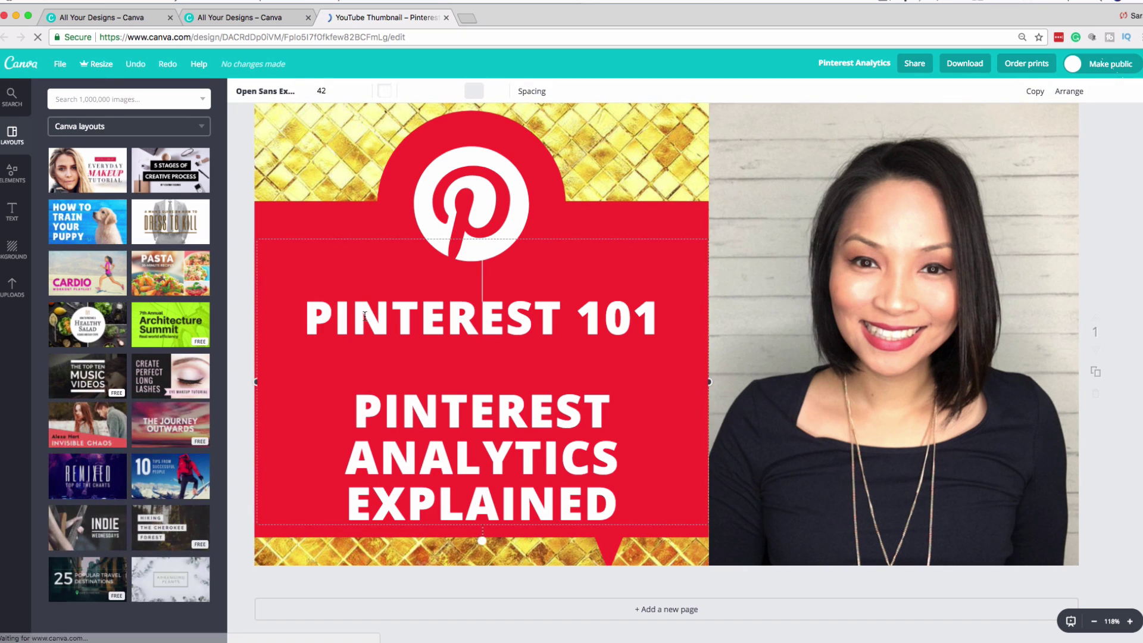
pyautogui.click(355, 411)
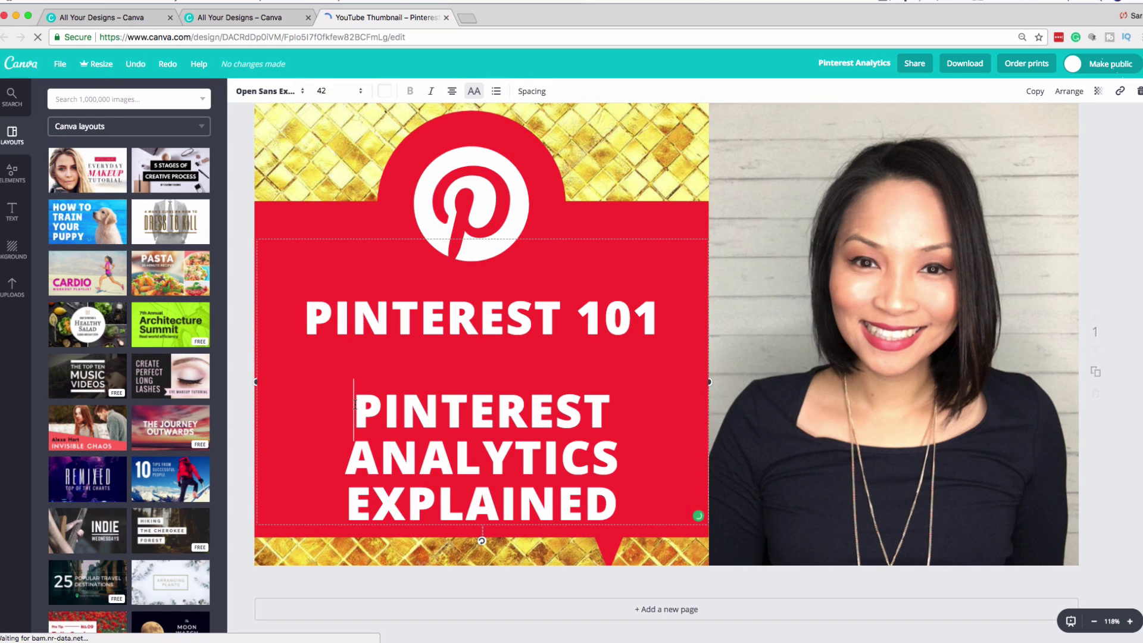
pyautogui.moveTo(355, 411); pyautogui.dragTo(607, 504)
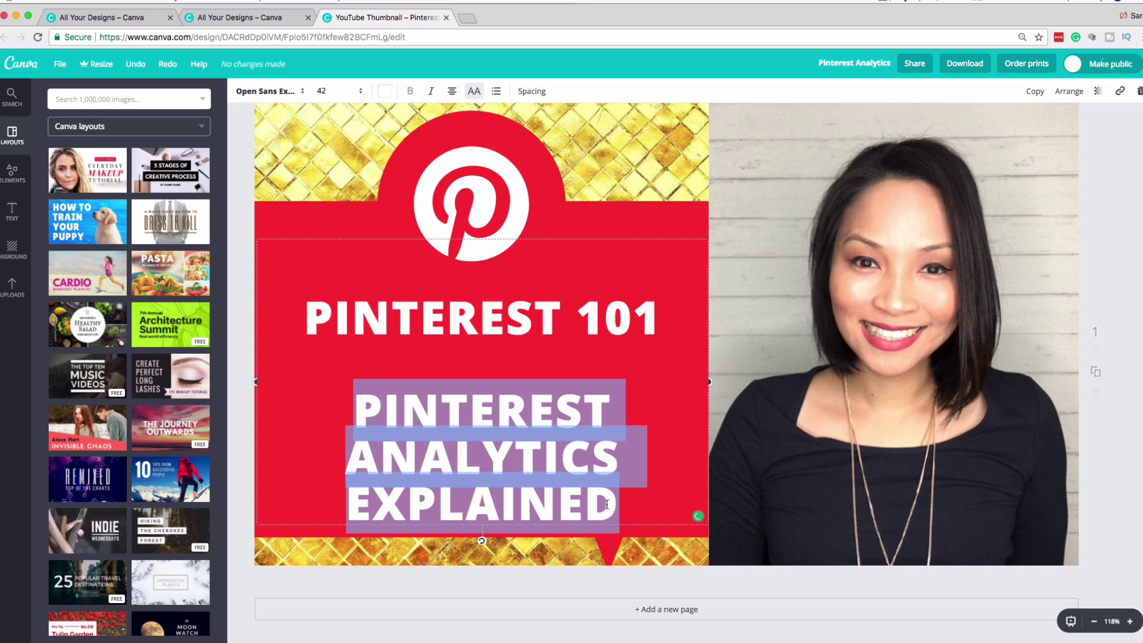
pyautogui.press('BackSpace')
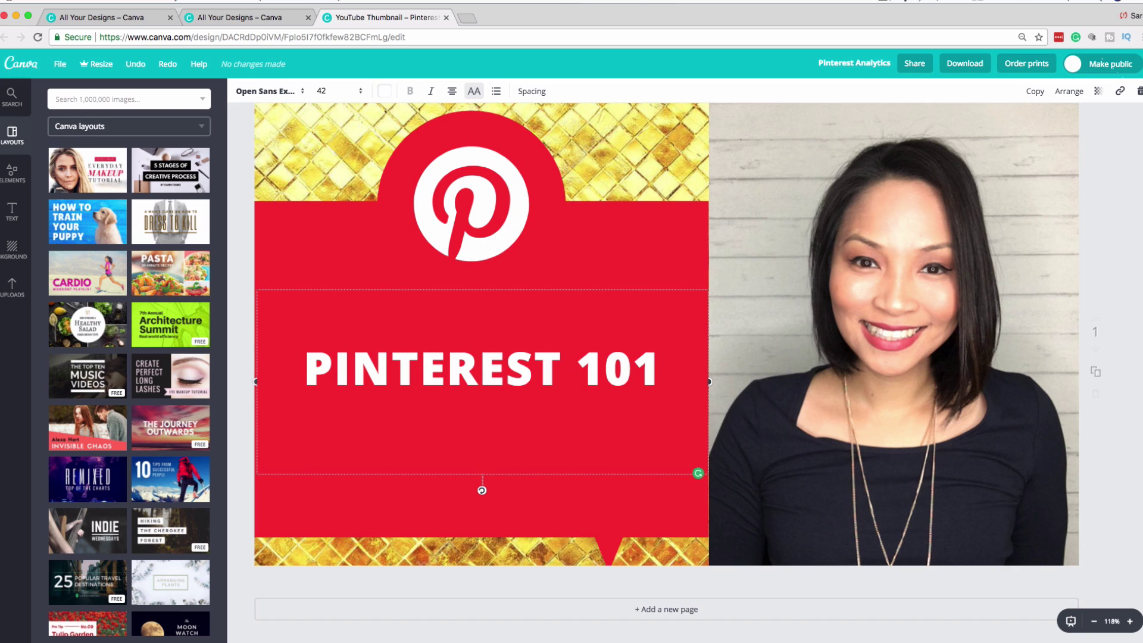
pyautogui.write('HOW ')
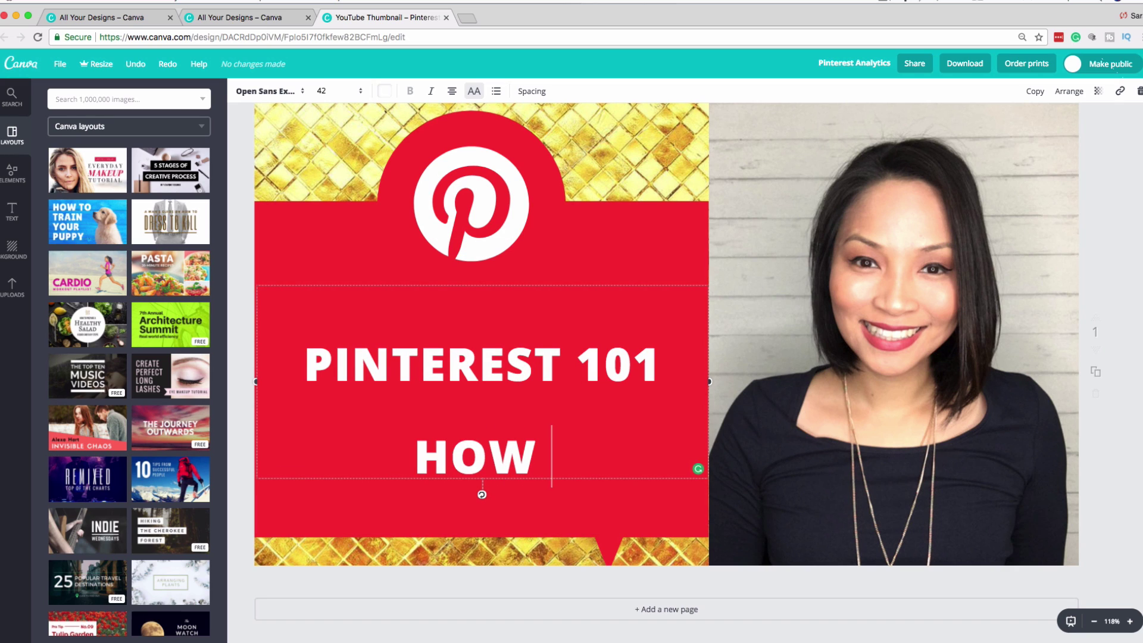
pyautogui.write('TO PIN')
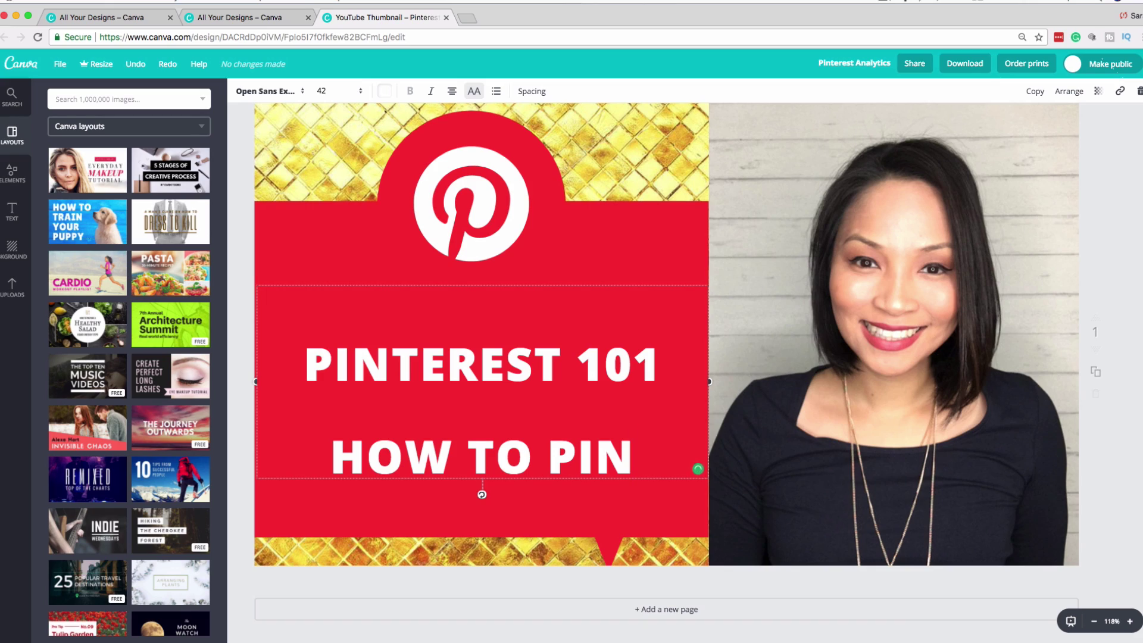
# - Save the edited YouTube thumbnail and return to the overview of all designs after checking its download options
pyautogui.click(60, 64)
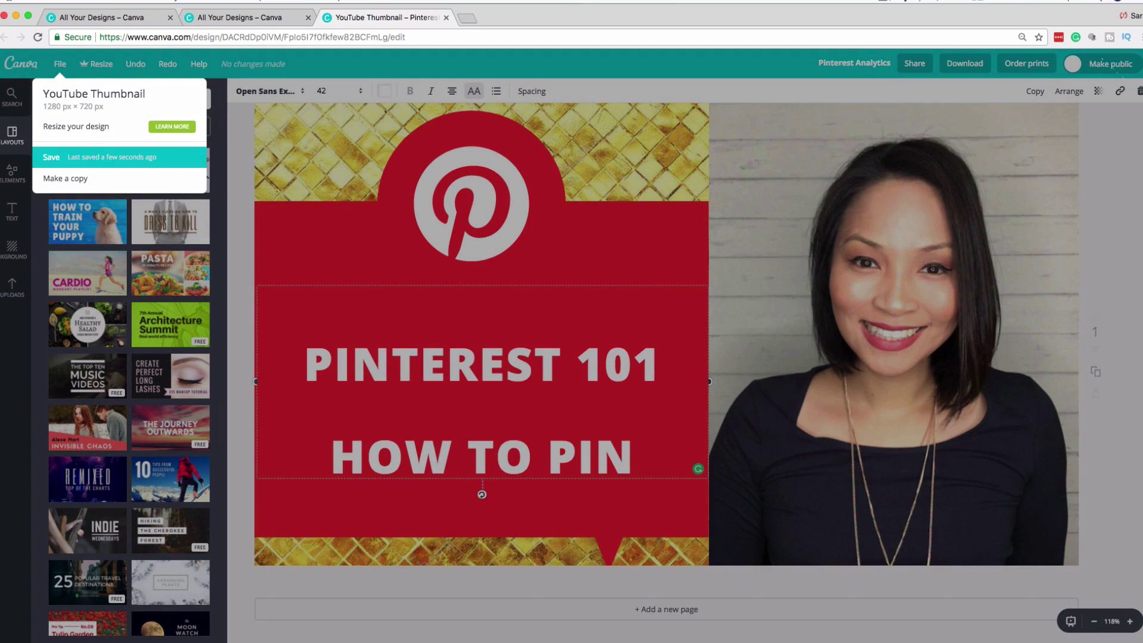
pyautogui.click(59, 157)
pyautogui.click(964, 63)
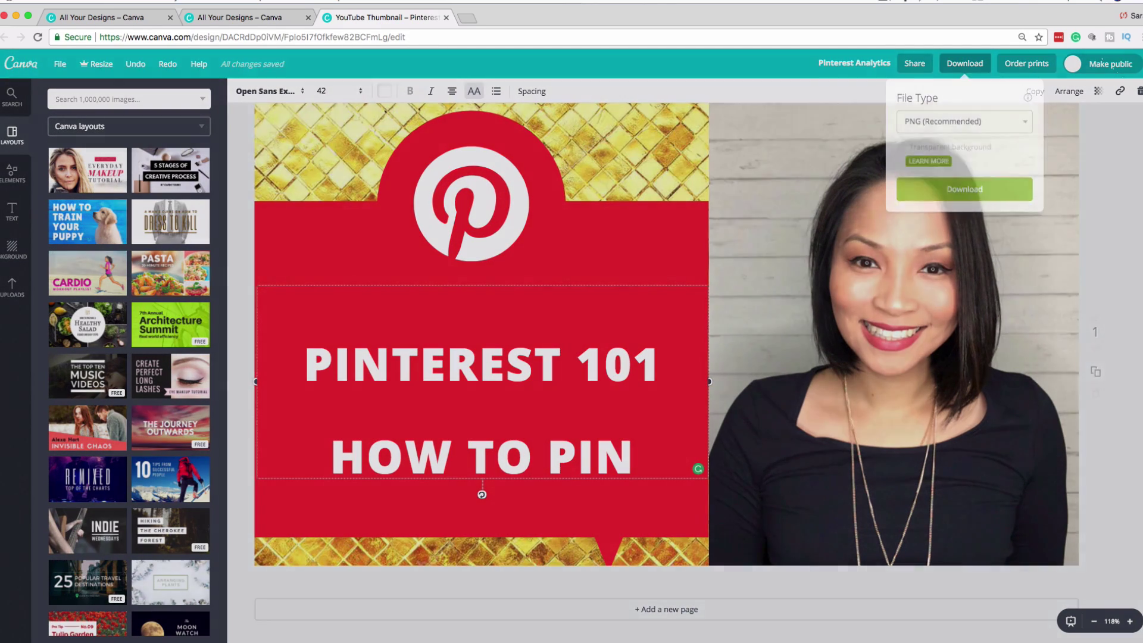
pyautogui.click(1102, 60)
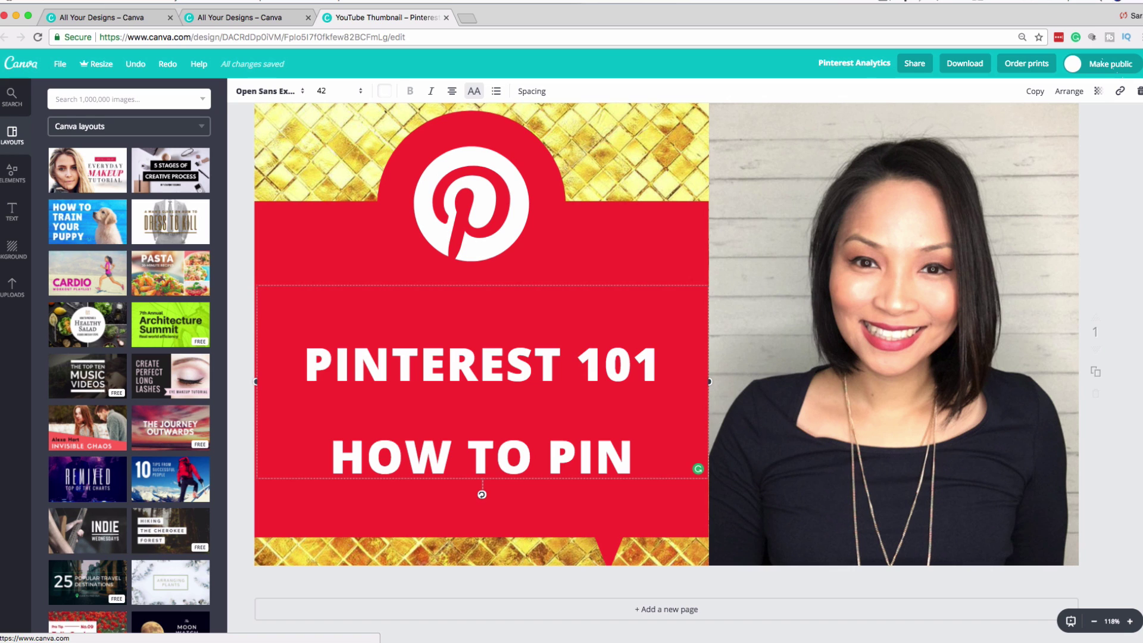
pyautogui.click(21, 64)
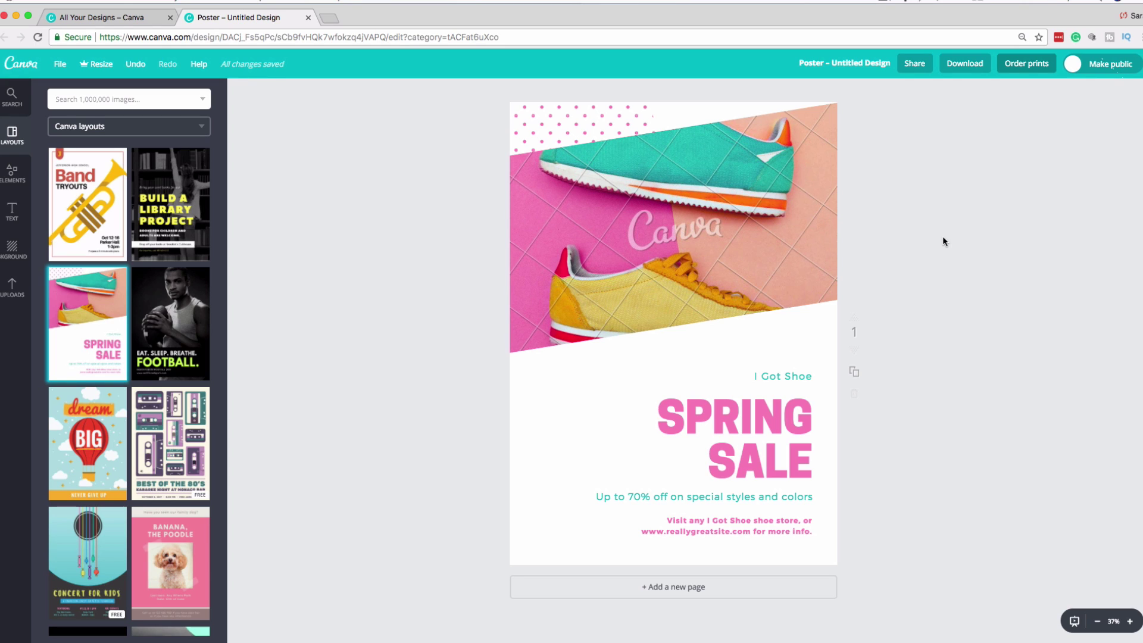
# - Open the print ordering options for the Spring Sale poster and review the copy quantities with their prices and the print sizes
pyautogui.click(1018, 72)
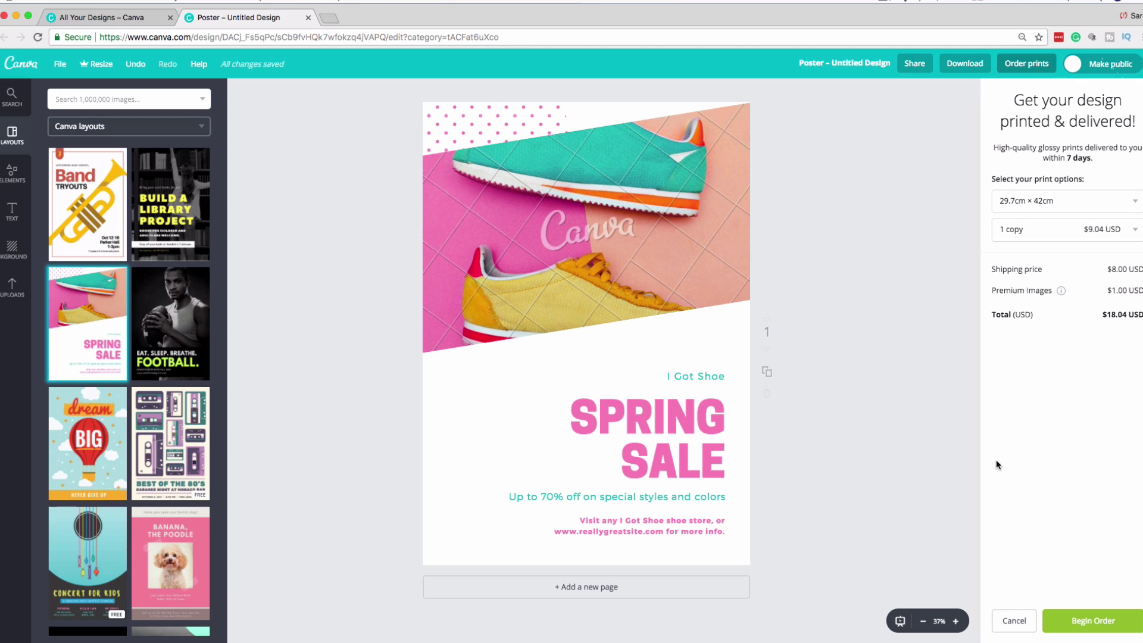
pyautogui.click(1119, 238)
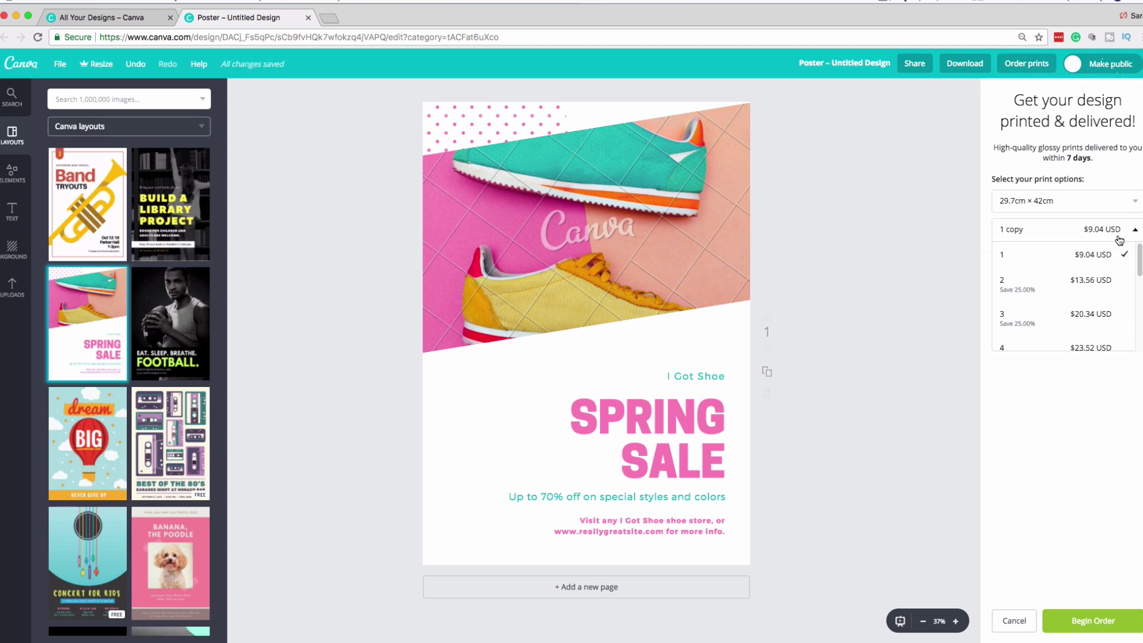
pyautogui.scroll(-5, 1089, 300)
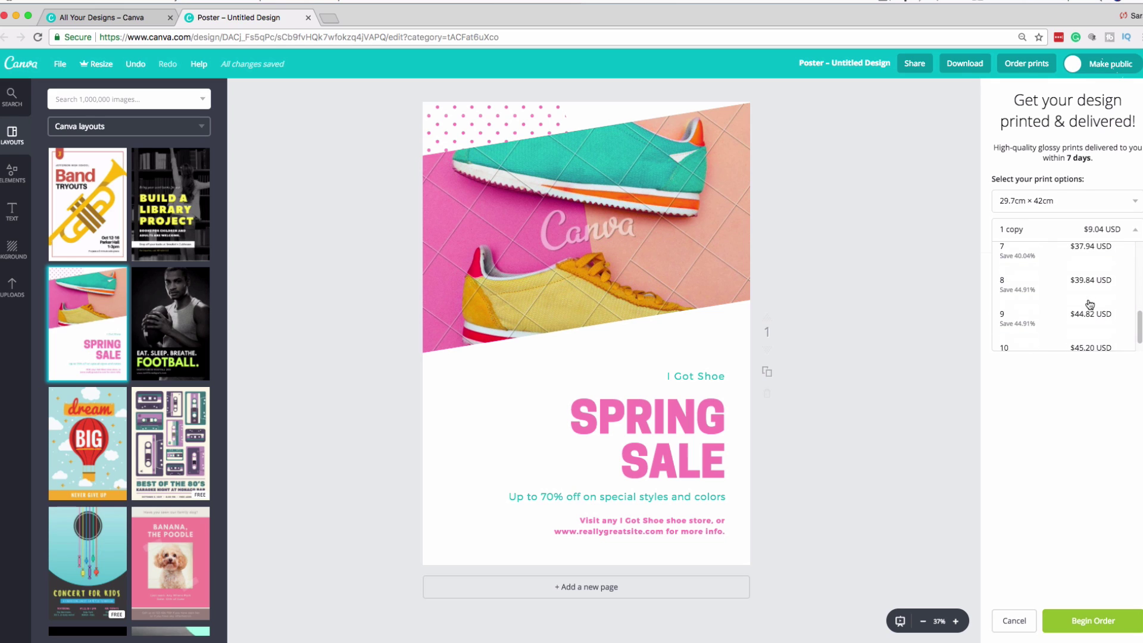
pyautogui.scroll(5, 1089, 303)
pyautogui.click(1102, 205)
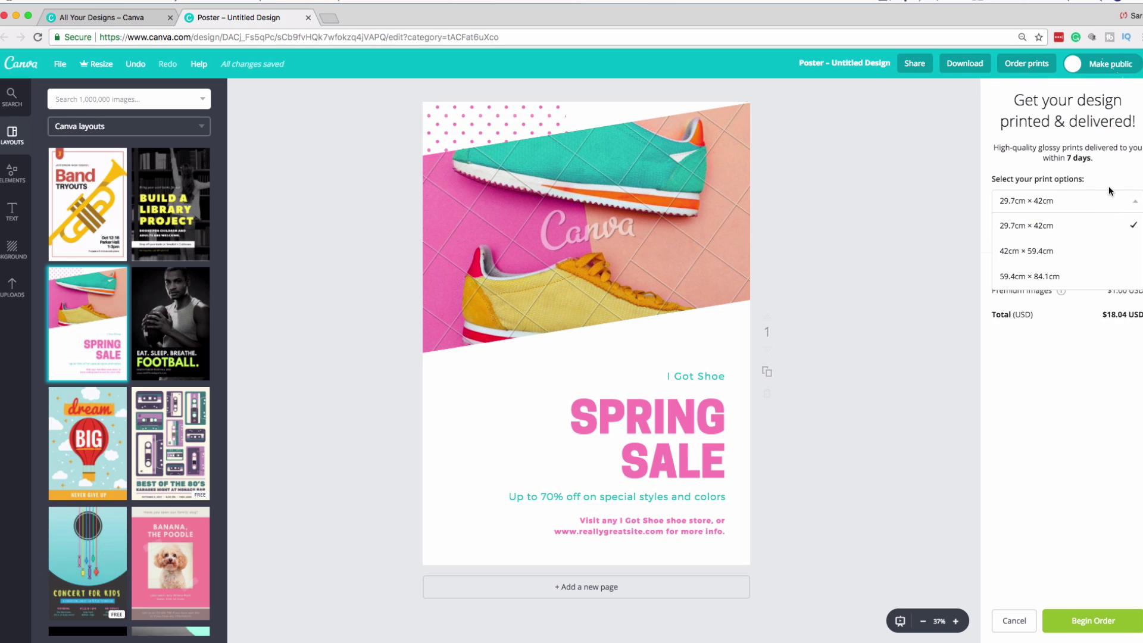
pyautogui.click(1119, 167)
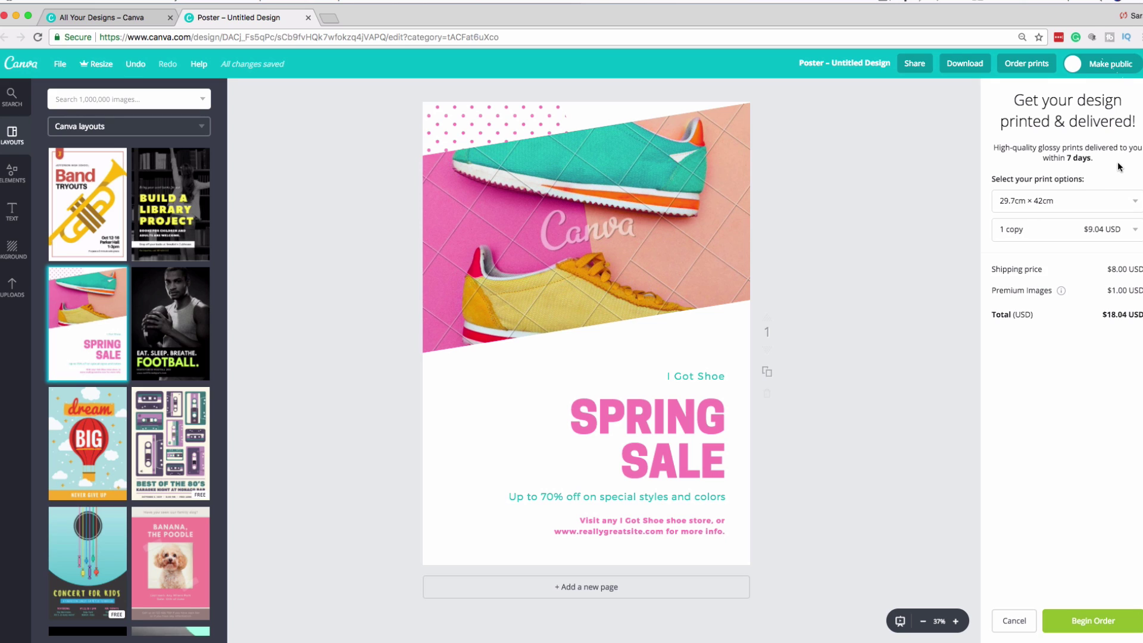